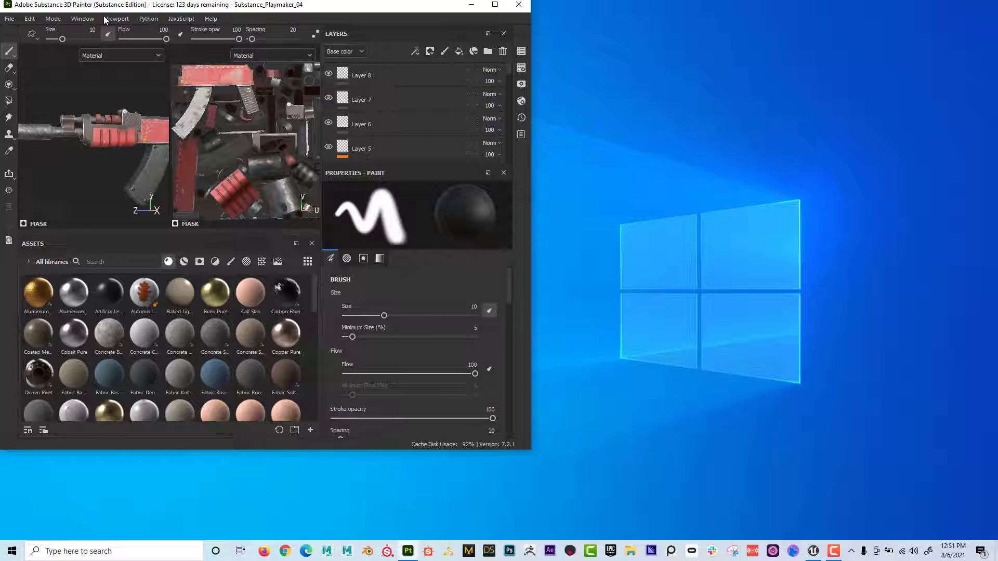
Check the contents of the Playmaker folder on the desktop and close it again
double_click(46, 7)
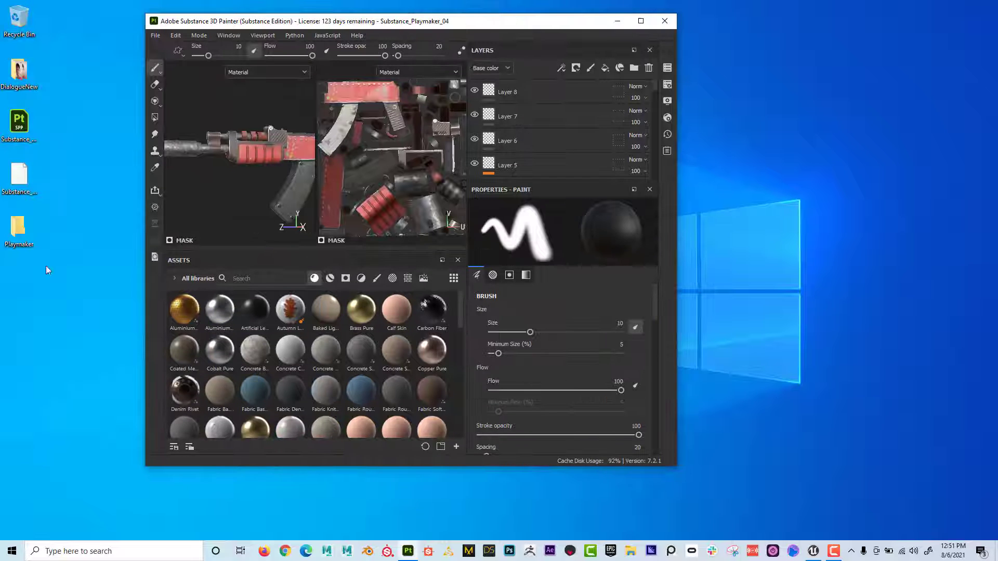
double_click(21, 229)
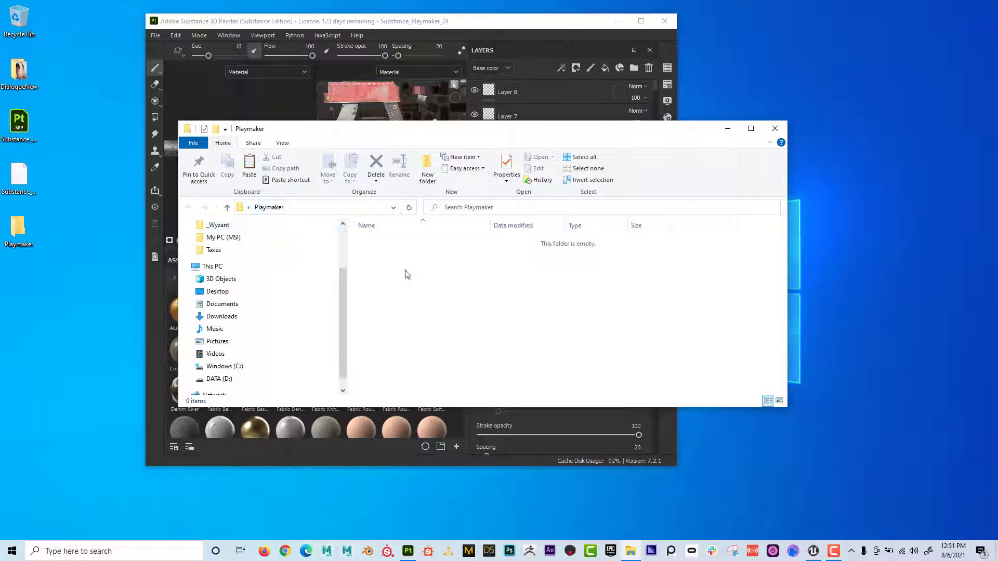
click(775, 128)
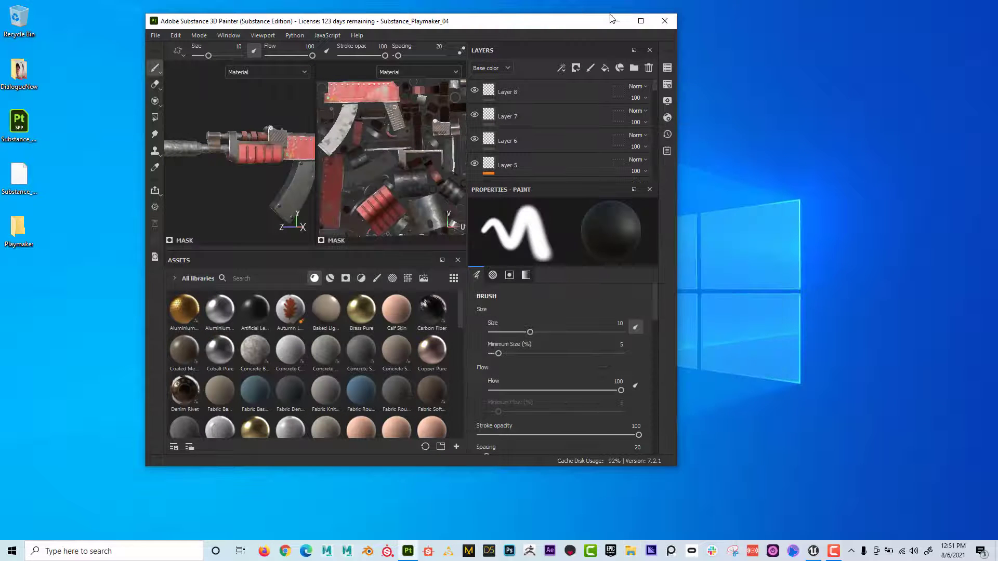
Start a mesh export without displacement/tessellation and choose the Playmaker folder on the desktop as its destination
click(640, 22)
click(9, 17)
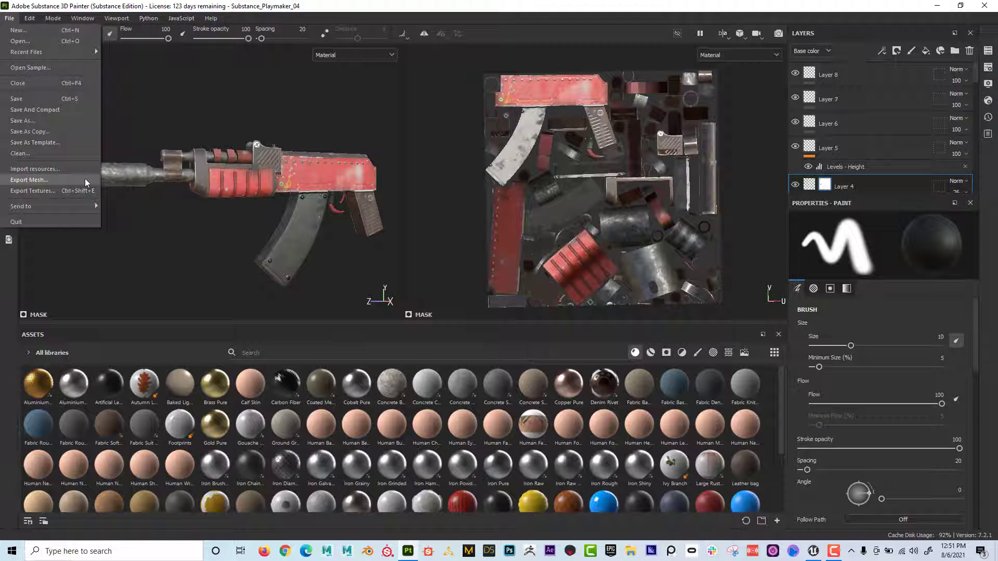
click(29, 180)
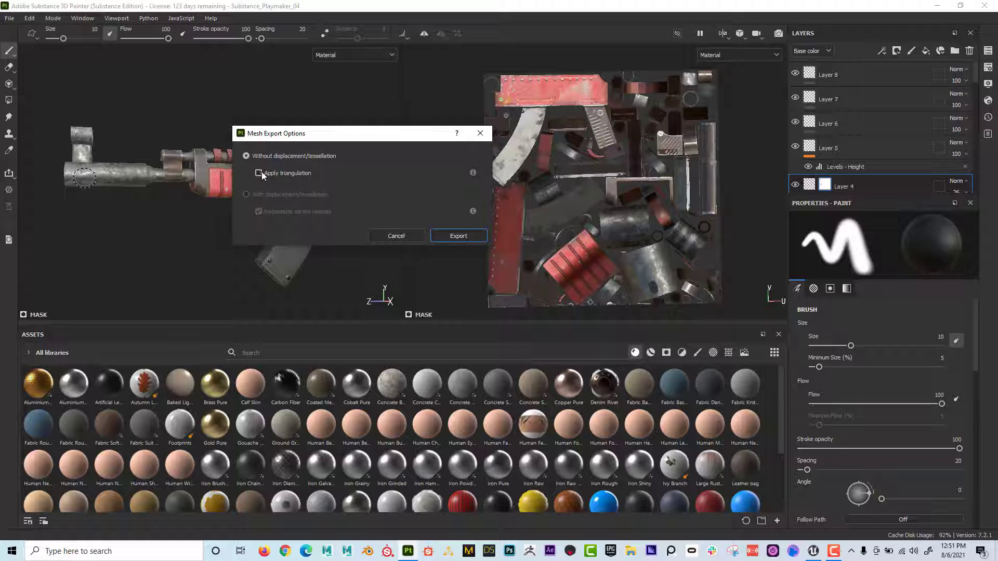
click(459, 237)
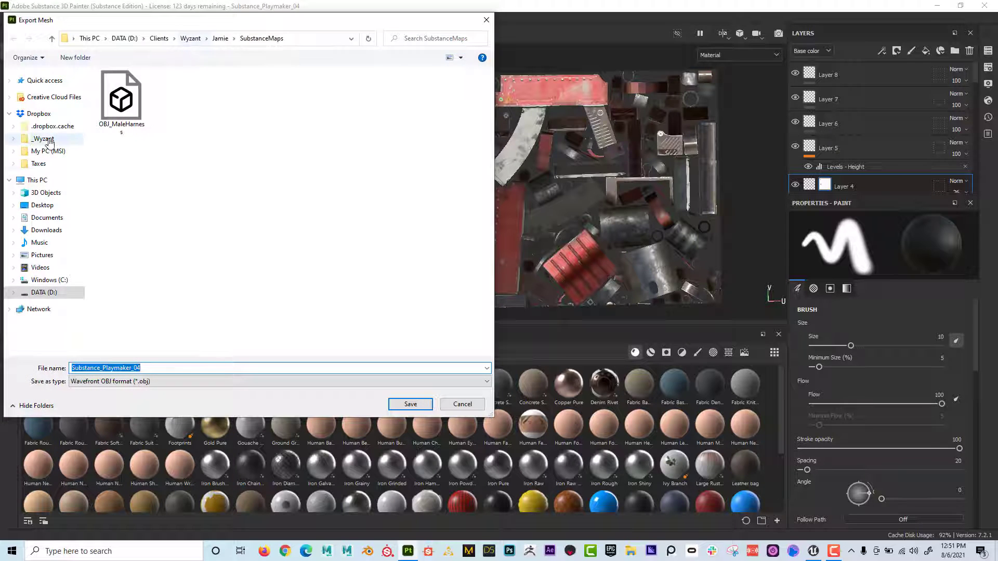
click(60, 205)
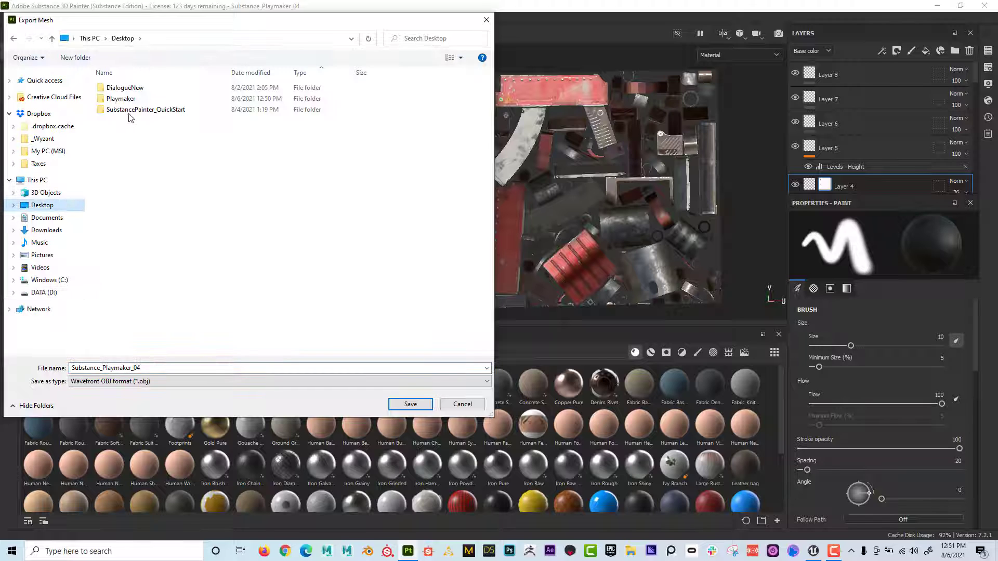
double_click(123, 99)
Replace the suggested file name of the exported mesh with Playmaker
click(154, 368)
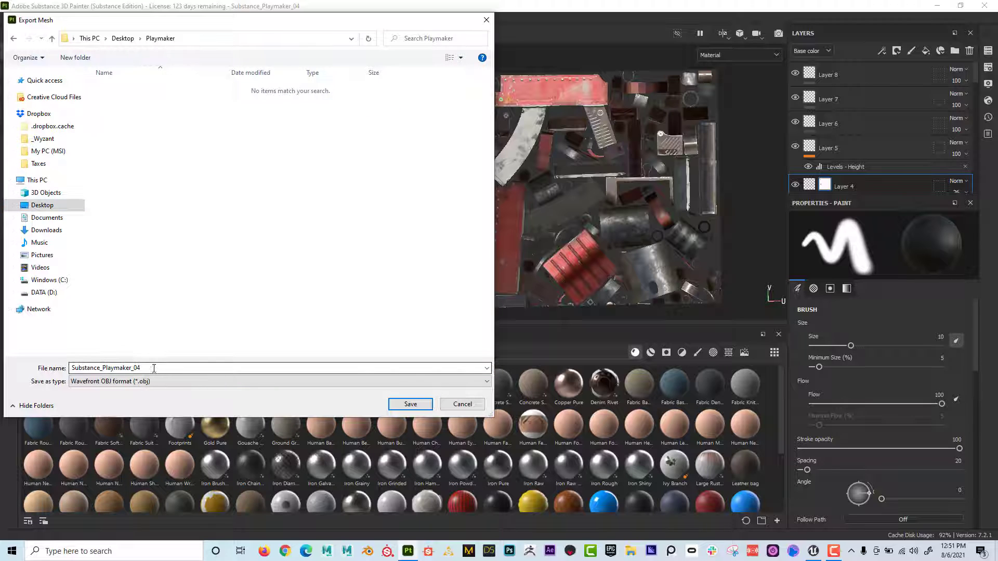
double_click(154, 368)
text(Paly)
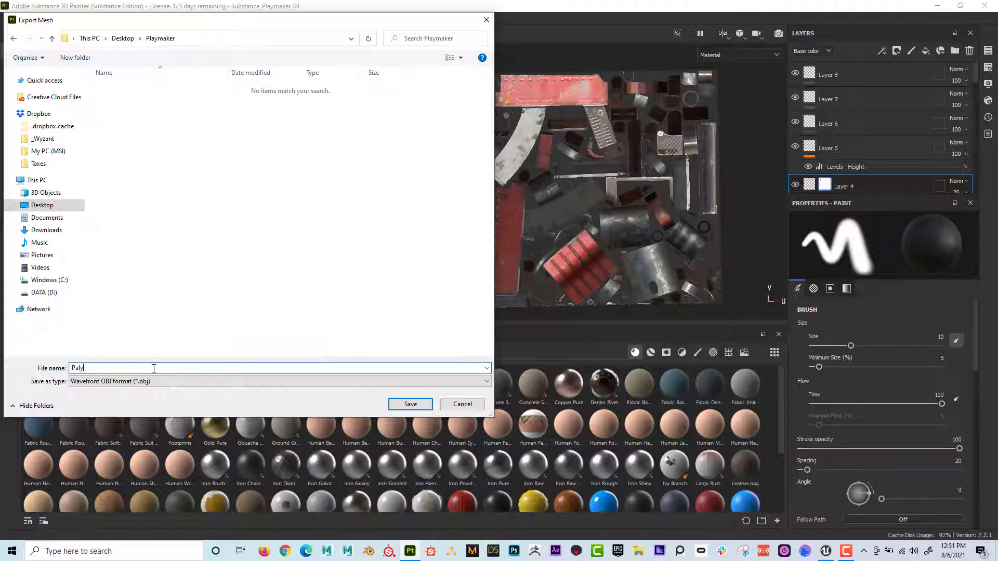
key(BackSpace)
key(BackSpace)
key(BackSpace)
text(laymaker)
Save the mesh in Autodesk FBX format with the prefix FBX_ added to its file name
click(103, 384)
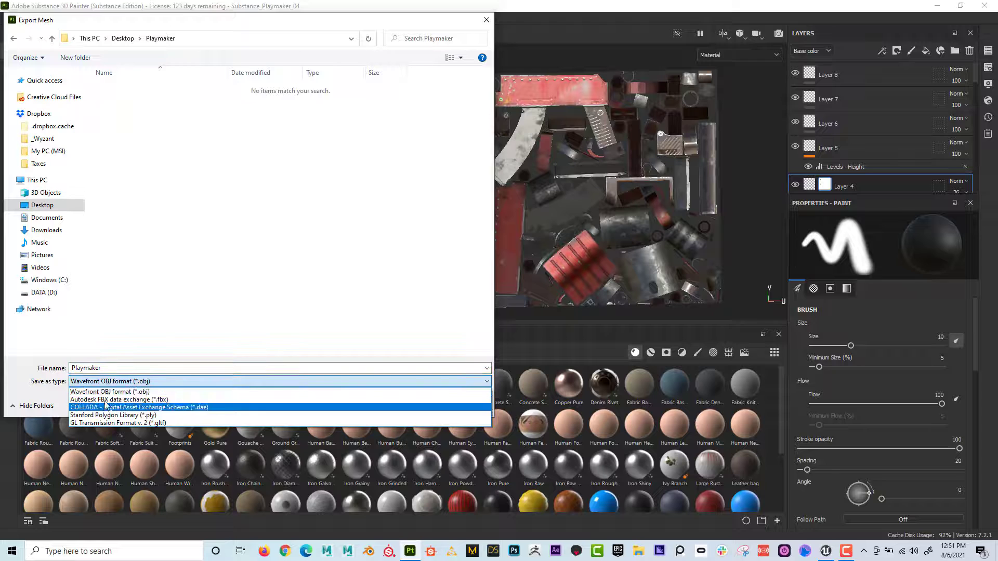
click(106, 399)
double_click(72, 368)
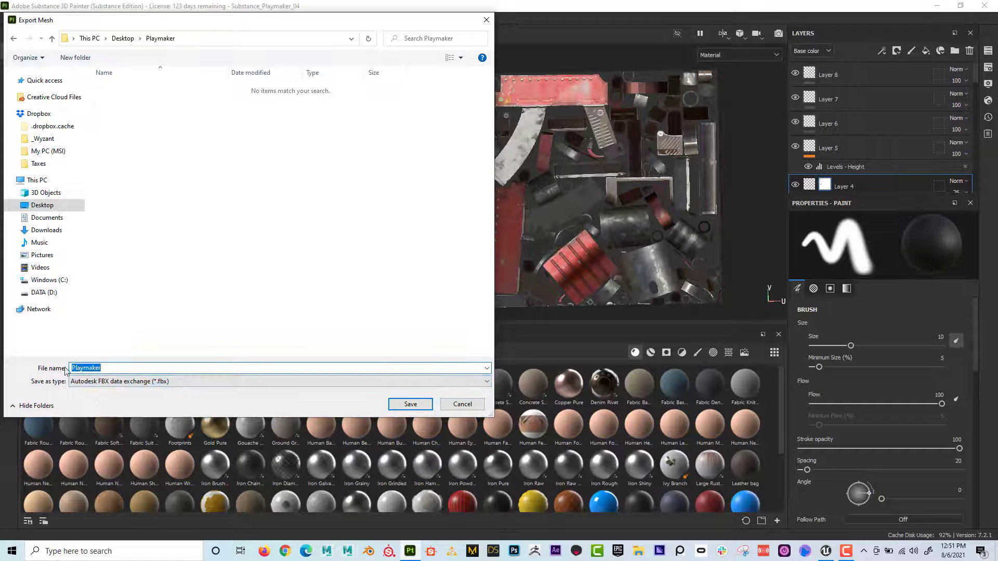
click(118, 369)
key(Home)
text(FBX_)
click(411, 404)
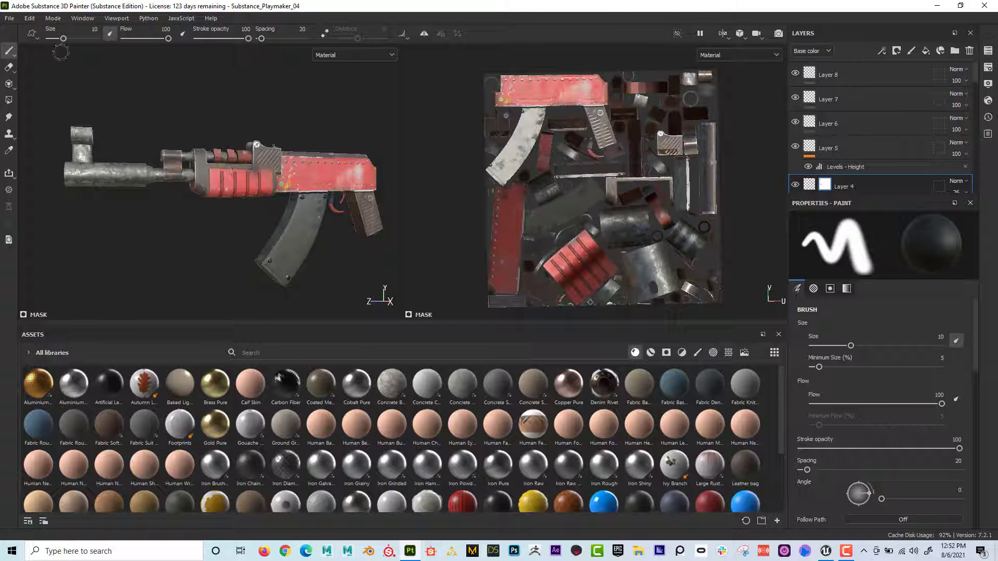
Open the texture export settings and set the output directory to the Playmaker folder on the desktop
click(12, 22)
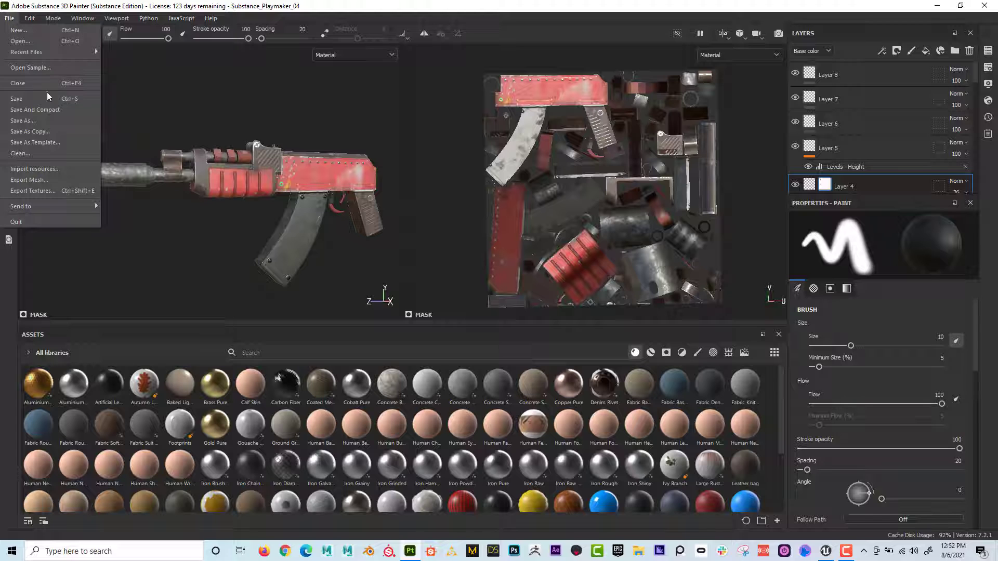
click(67, 192)
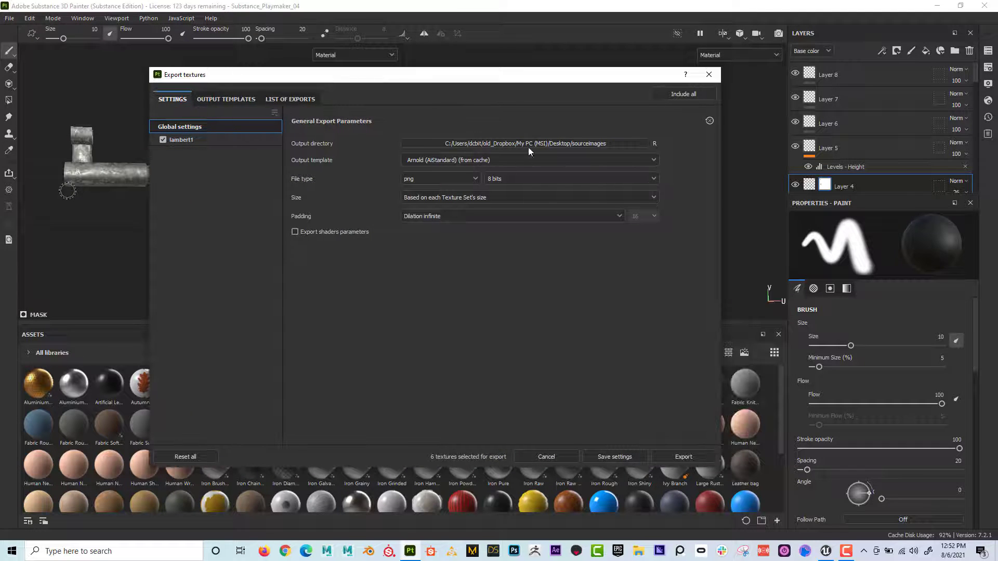
click(538, 146)
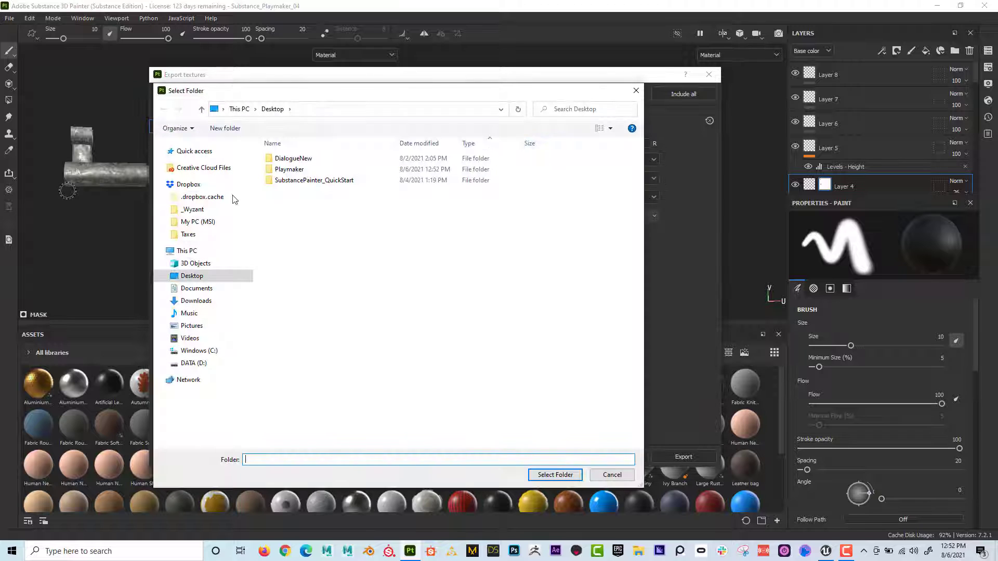
double_click(290, 170)
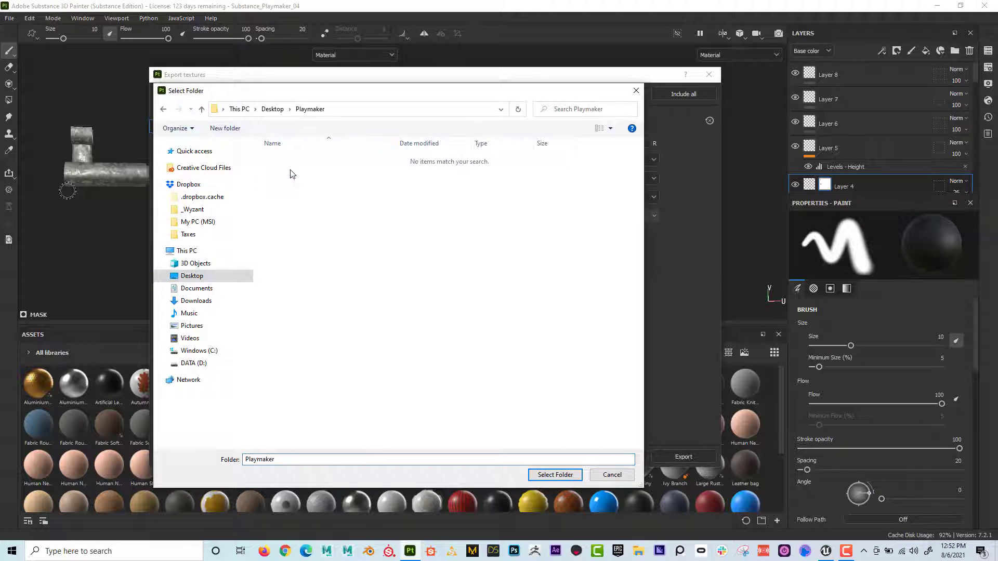
click(553, 474)
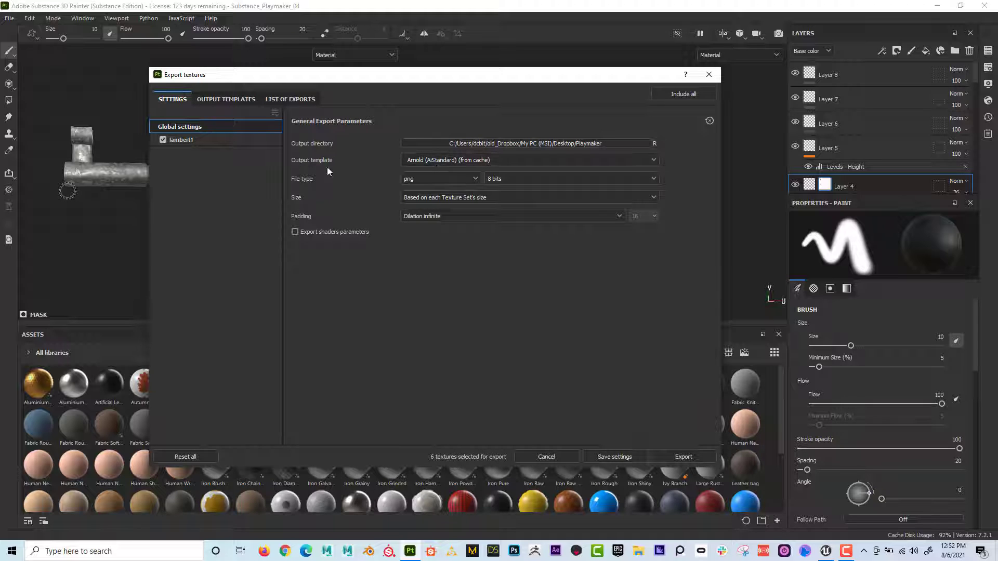
Set the output template for the texture export to Unreal Engine 4 (Packed)
click(428, 161)
scroll(459, 230, up, 3)
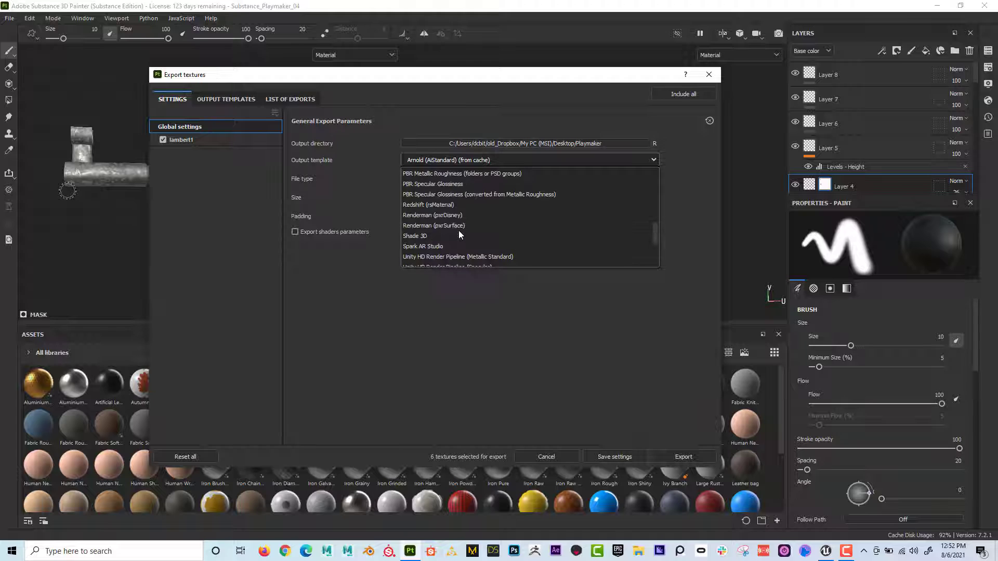
scroll(458, 230, down, 3)
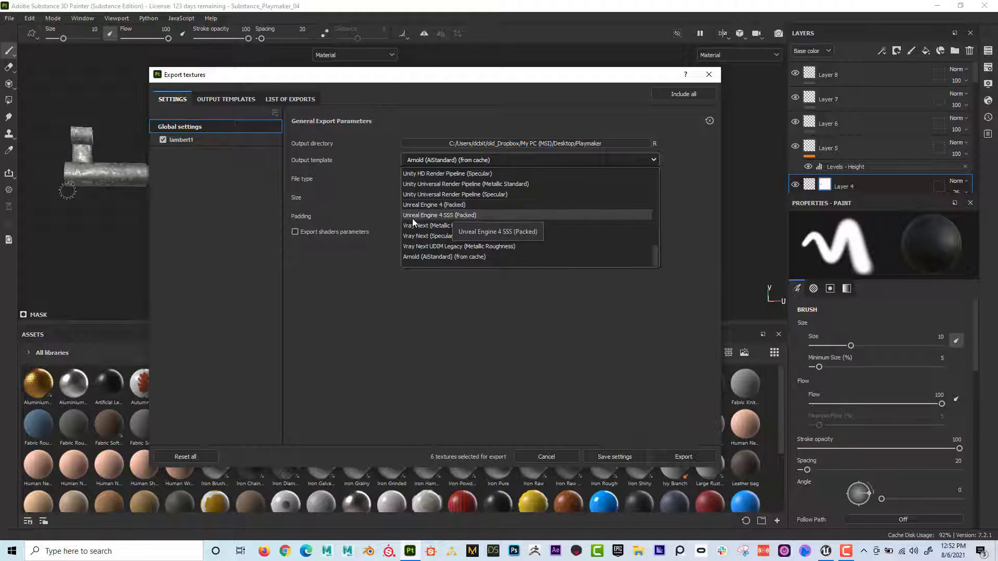
click(457, 205)
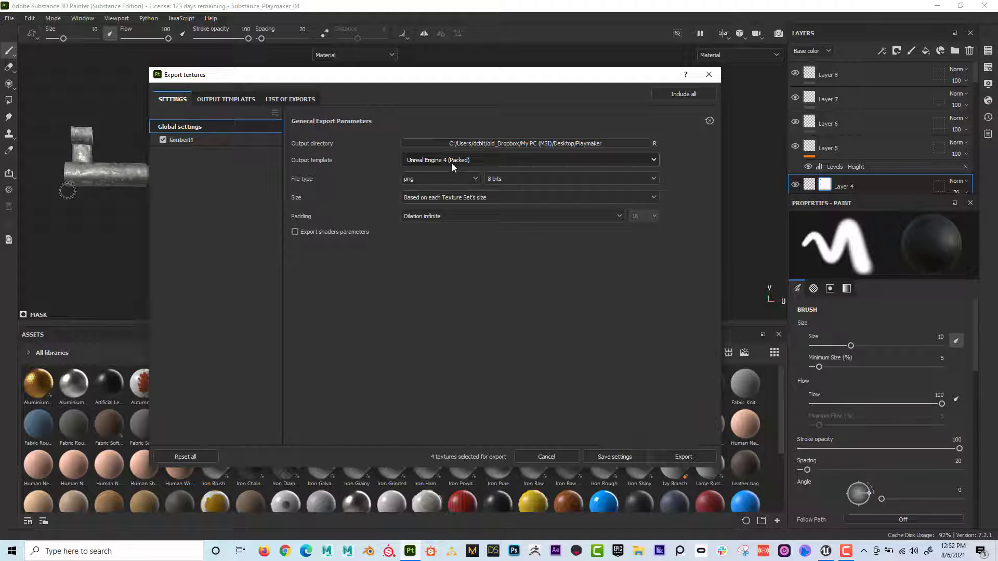
Review the output maps of the lambert1 texture set, export the textures and close the export window
click(201, 138)
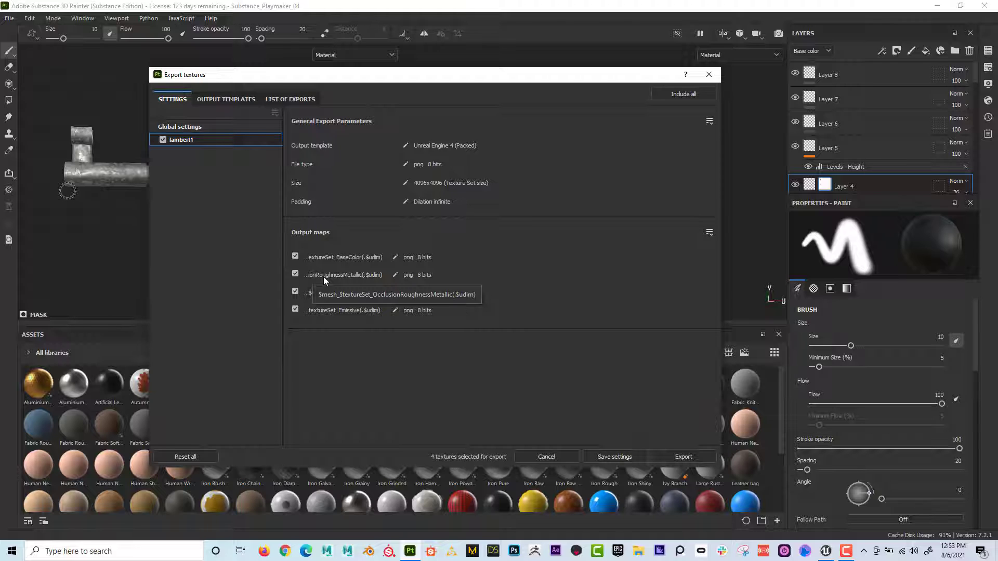
click(684, 457)
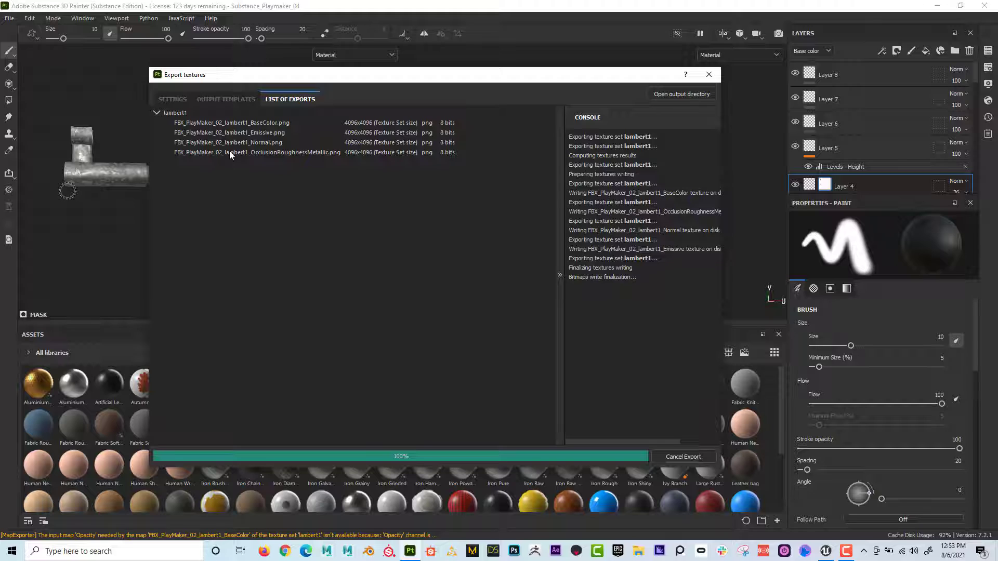
click(709, 79)
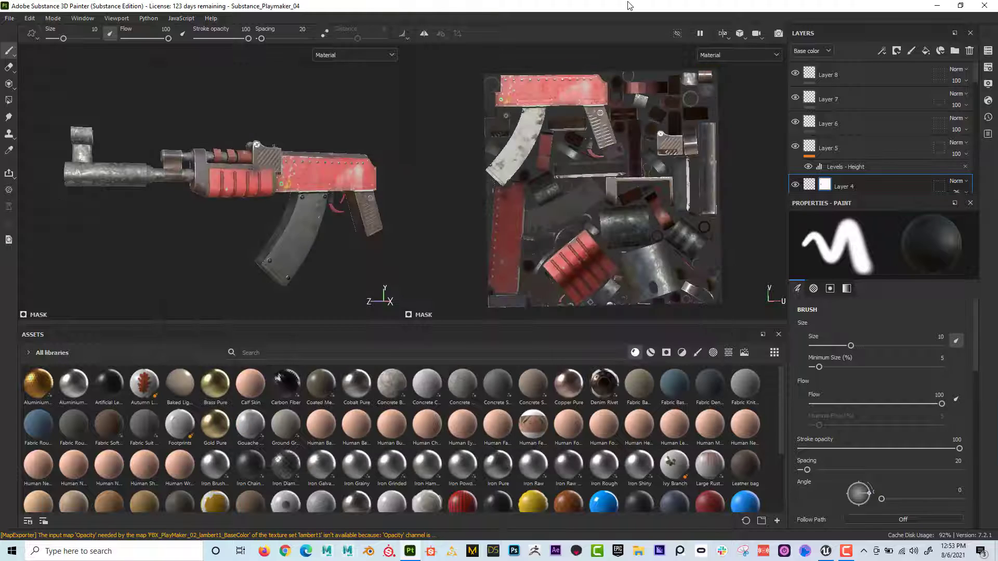
Delete the four exported texture images from the Playmaker folder on the desktop, keeping the FBX mesh
drag(628, 5, 712, 26)
double_click(17, 235)
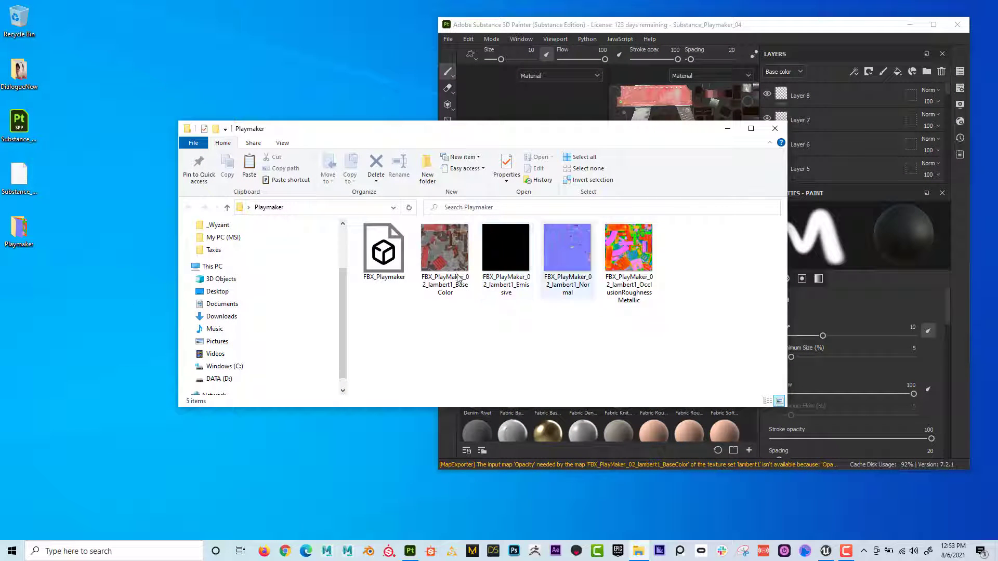
drag(643, 332, 460, 248)
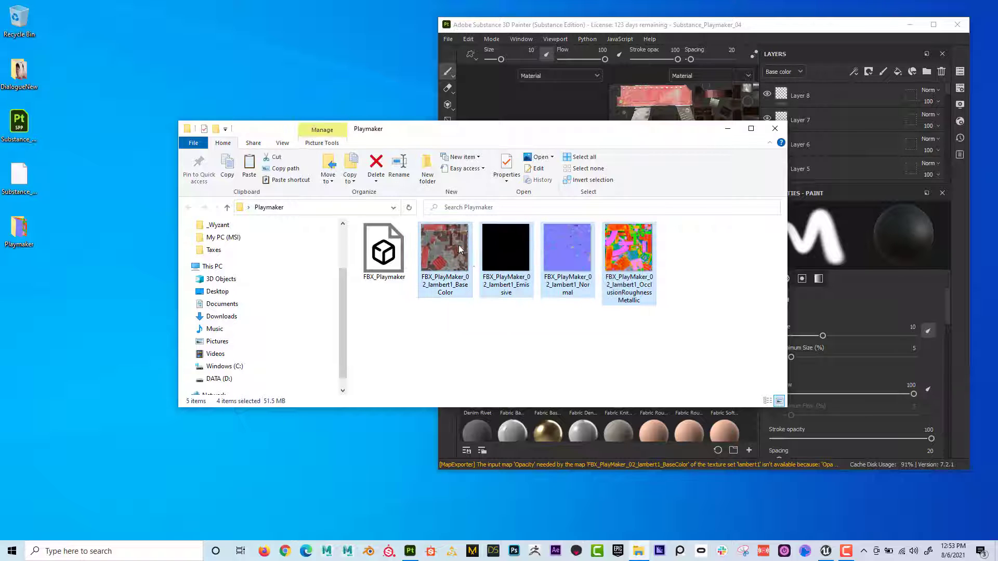
key(Delete)
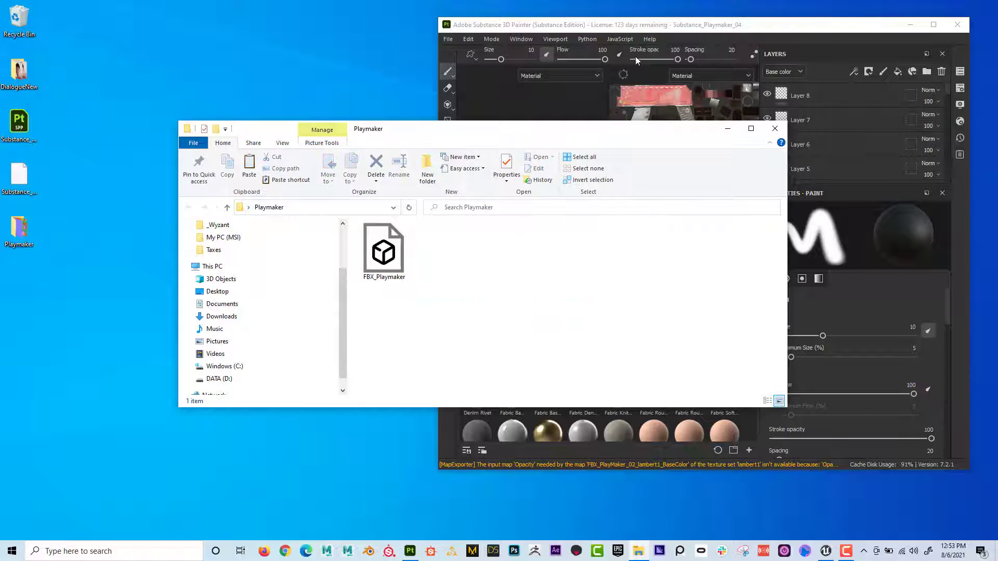
Return to Substance 3D Painter and open the Unreal Engine 4 (Packed) output template for editing in the texture export
click(677, 29)
click(934, 24)
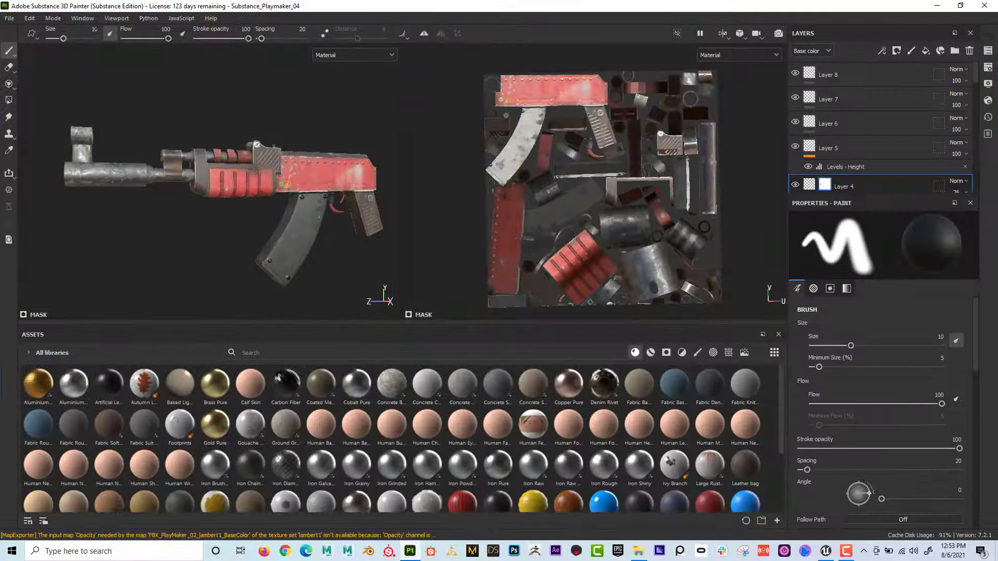
click(9, 18)
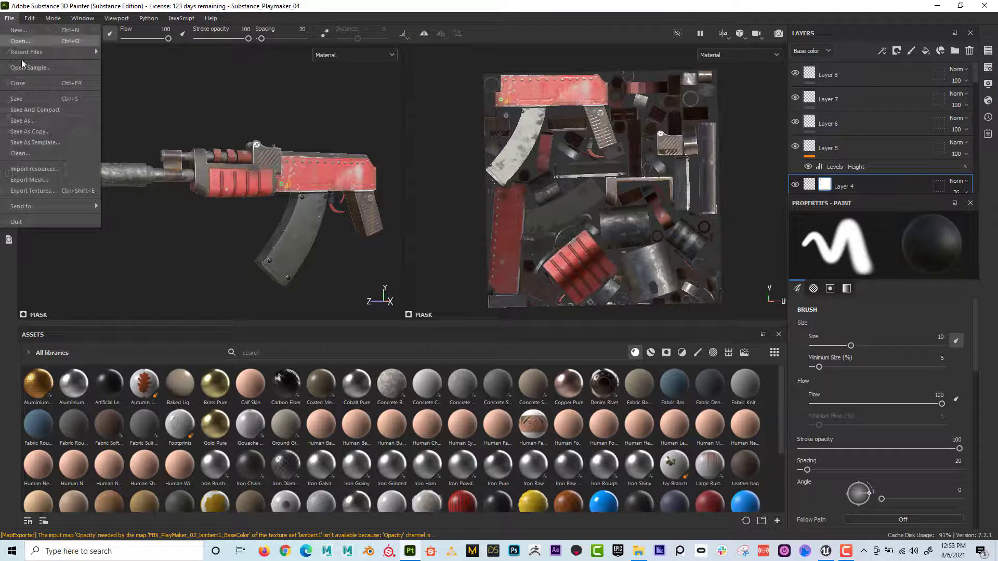
click(65, 189)
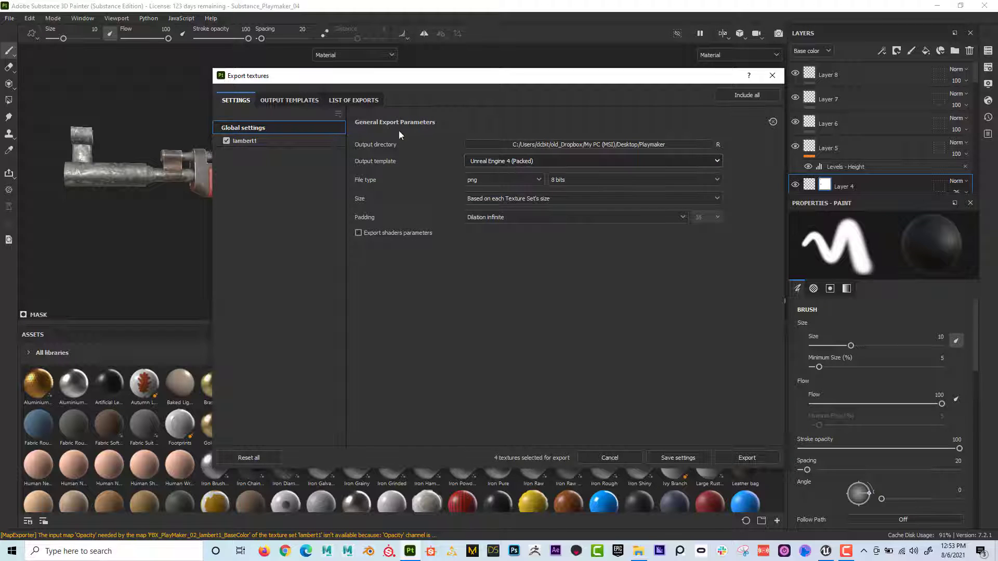
click(307, 102)
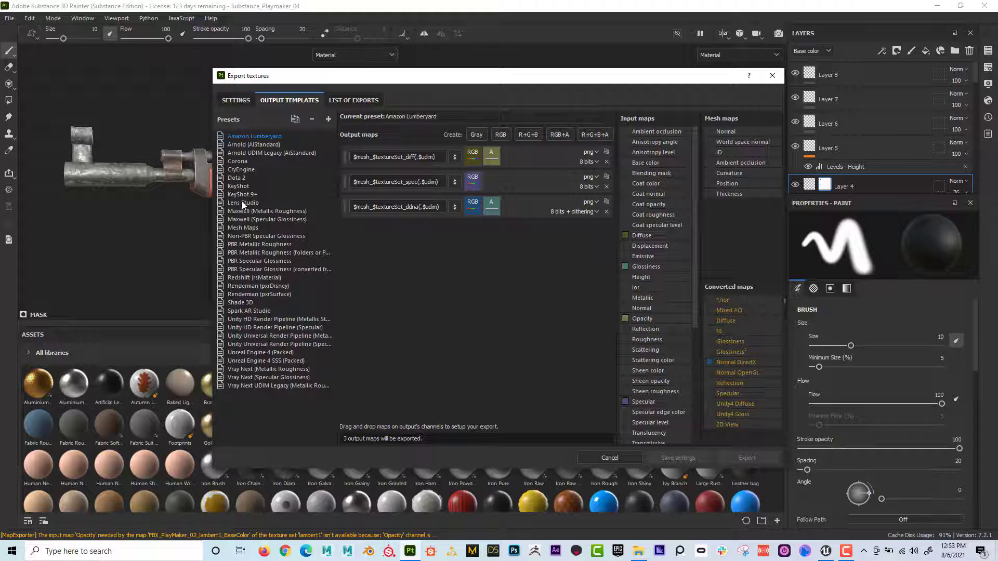
click(256, 354)
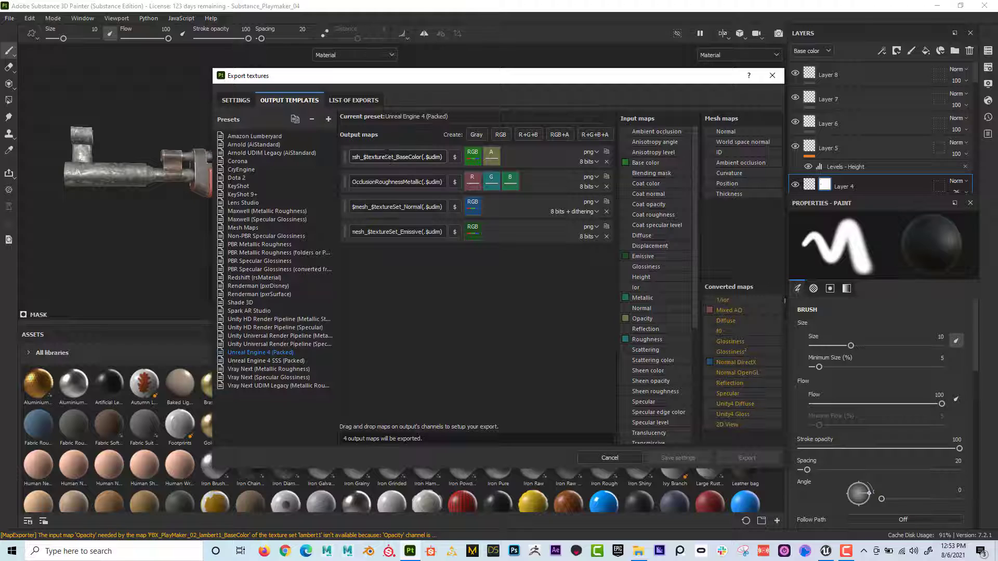
Replace the $mesh_$textureSet prefix in the base color output map's name with Playmaker
drag(376, 157, 351, 157)
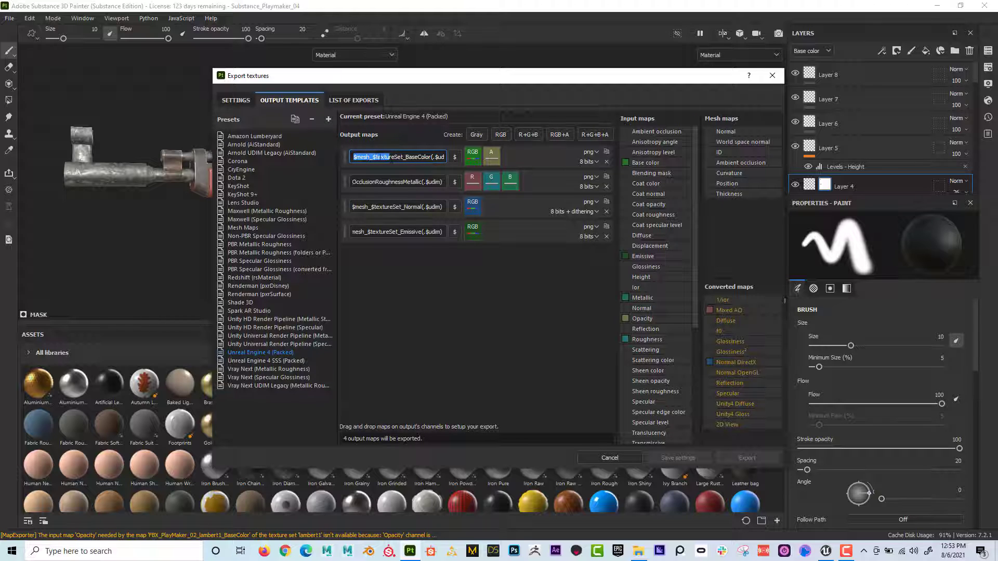
drag(403, 157, 304, 153)
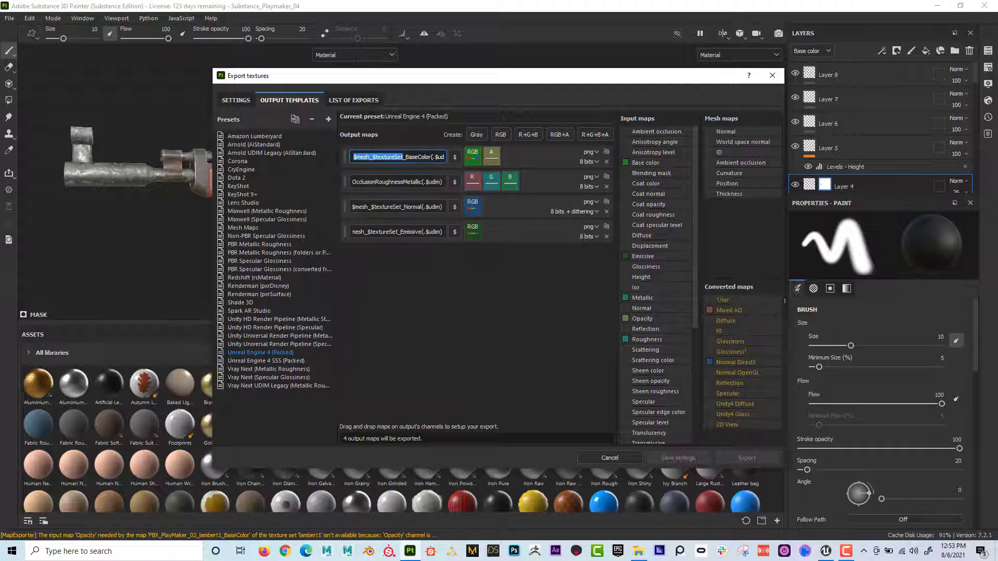
text(Playme)
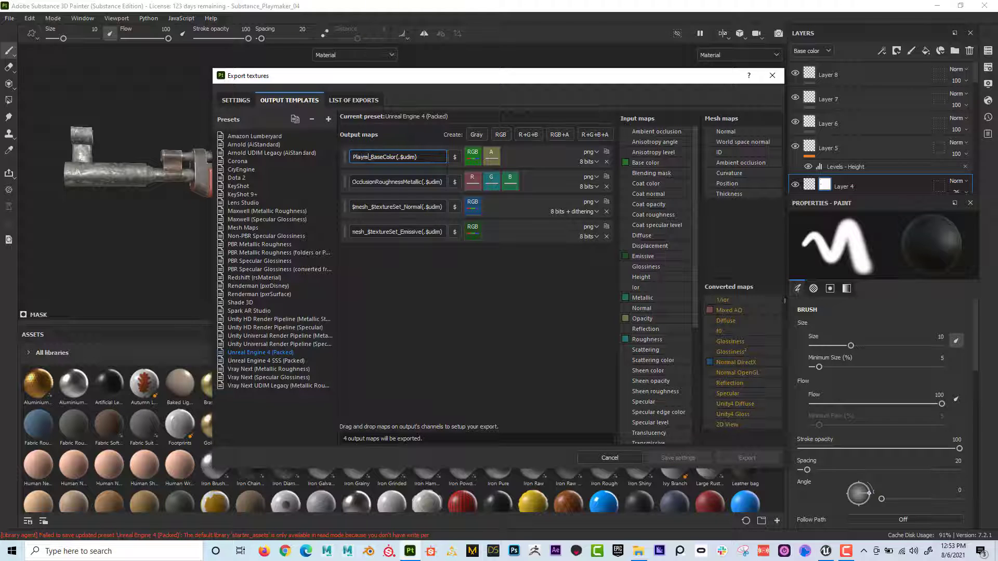
text(ker)
Copy the Playmaker prefix from the base color map's name and use it to replace $mesh_$textureSet in the OcclusionRoughnessMetallic map's name
drag(378, 156, 352, 157)
key(ctrl+c)
click(374, 156)
drag(443, 183, 317, 181)
click(381, 183)
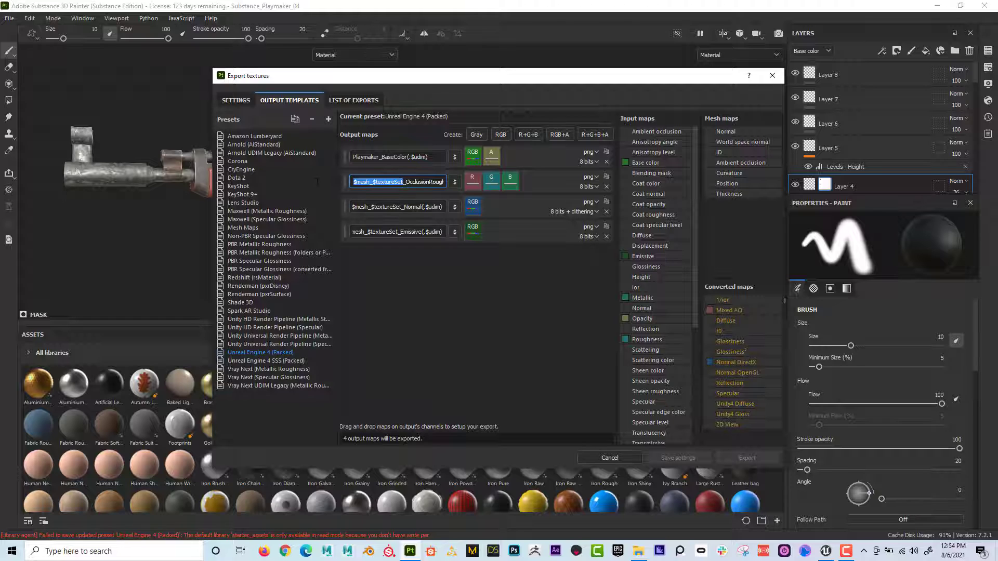
key(ctrl+v)
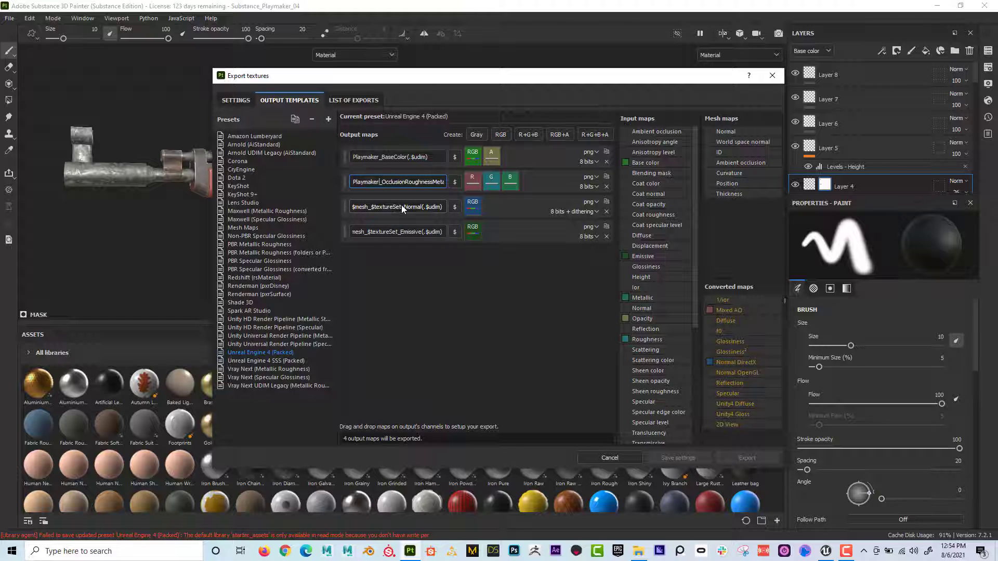
Replace the $mesh_$textureSet prefix with Playmaker in the Normal and Emissive output map names
drag(401, 207, 365, 218)
key(ctrl+v)
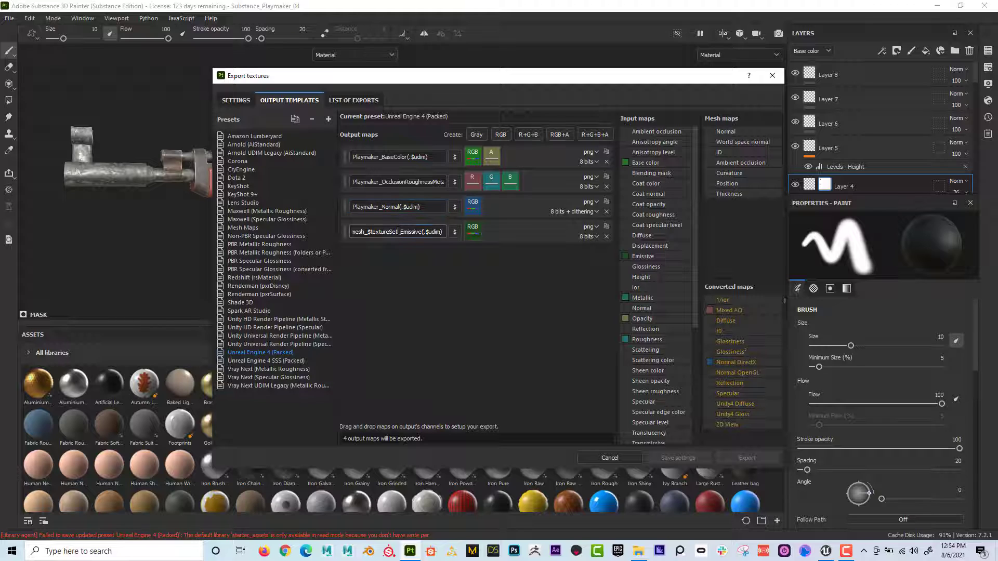
drag(390, 231, 352, 232)
key(ctrl+v)
Check the lambert1 output maps and global export settings, export the textures and close the export window
click(240, 101)
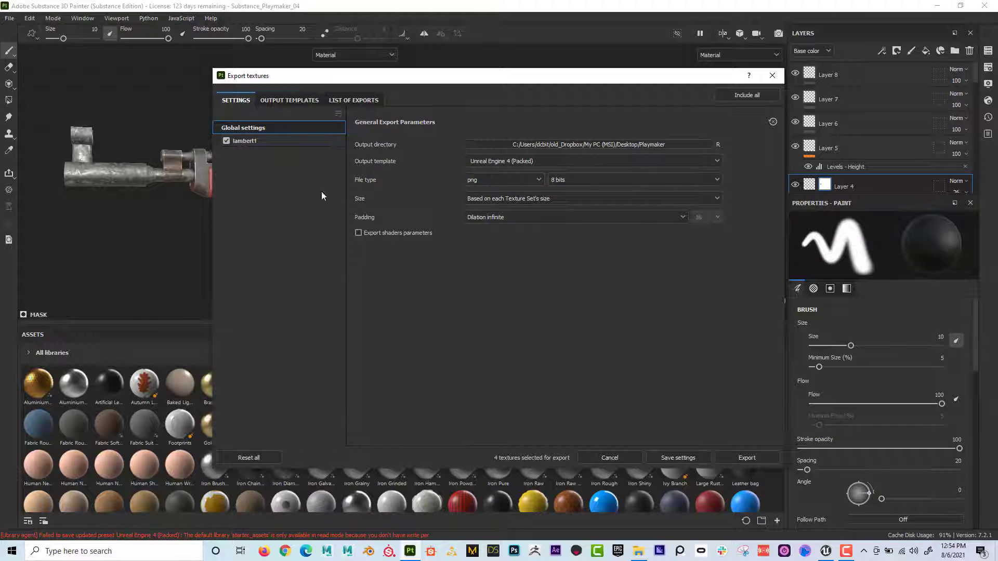
click(257, 140)
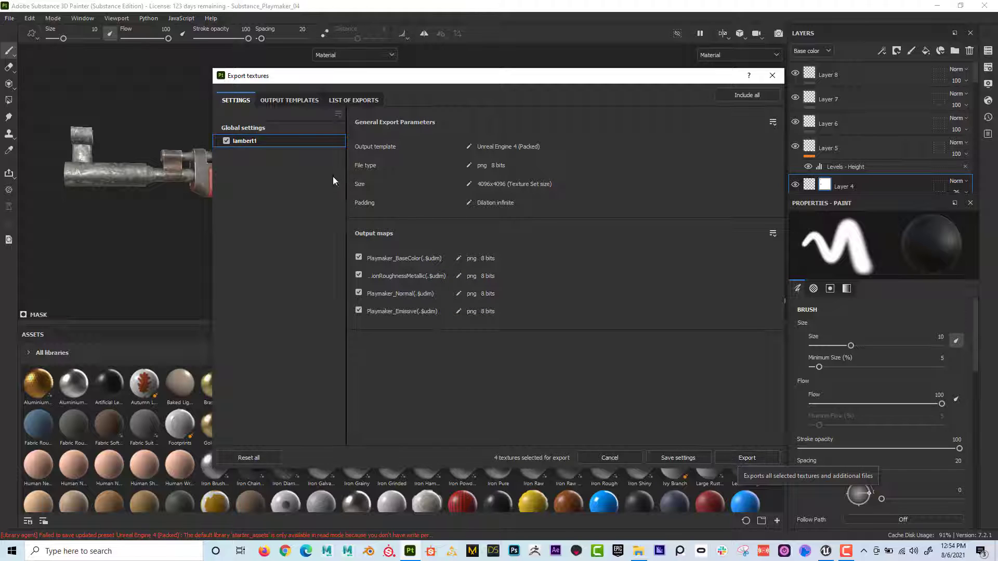
click(283, 129)
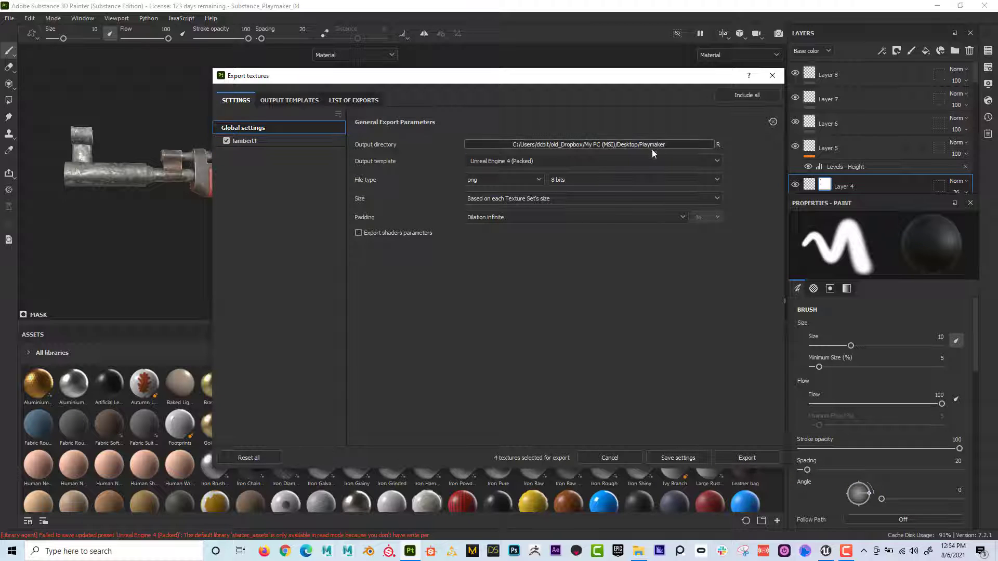
click(754, 459)
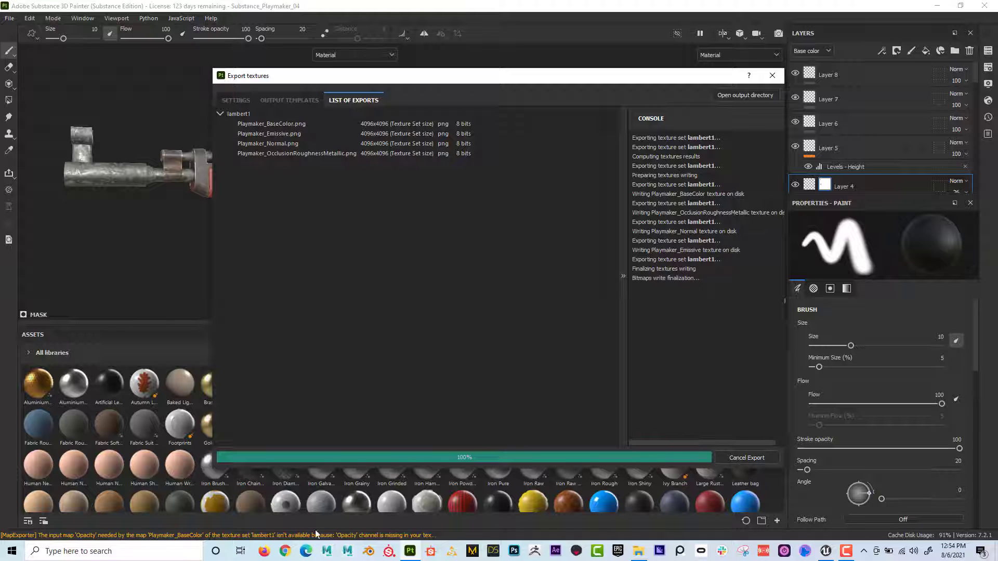
click(775, 78)
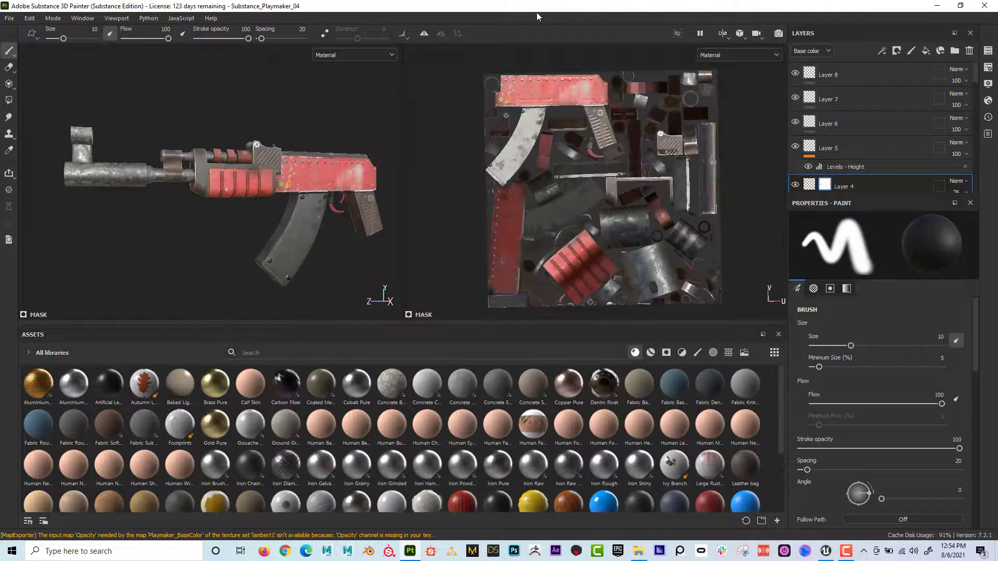
Open the Playmaker folder on the desktop to check the FBX mesh and the exported texture files
drag(538, 6, 644, 15)
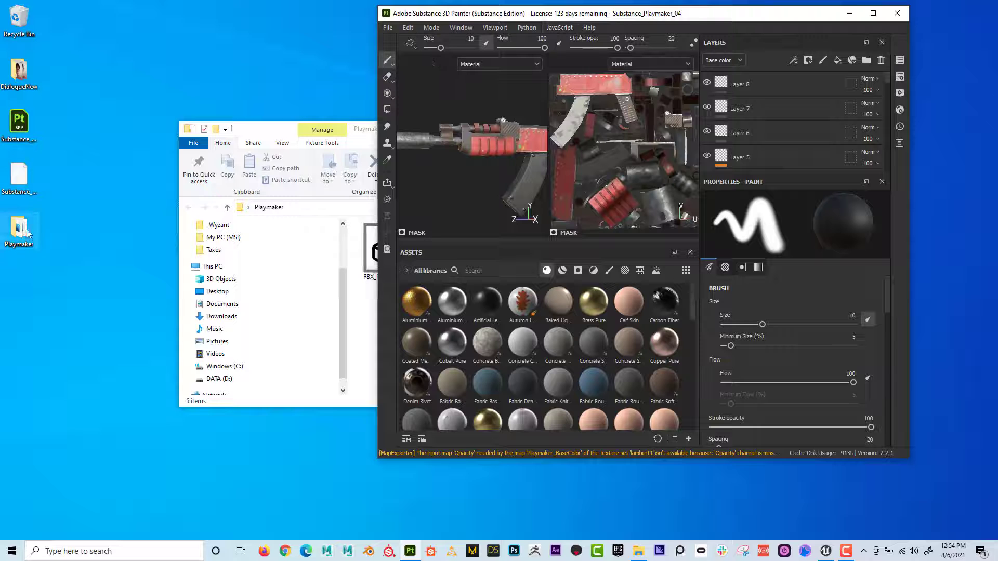
double_click(21, 229)
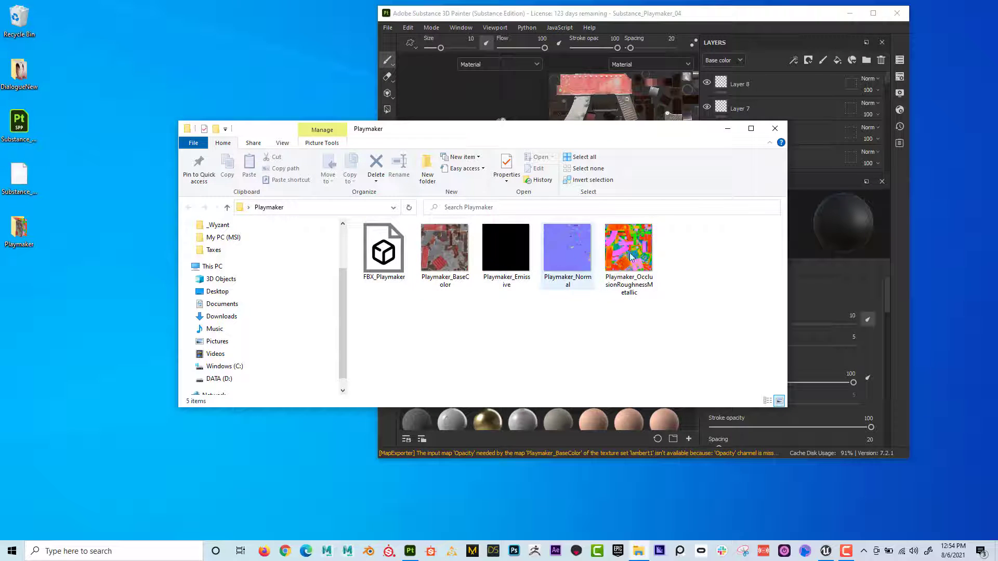
drag(515, 136, 400, 122)
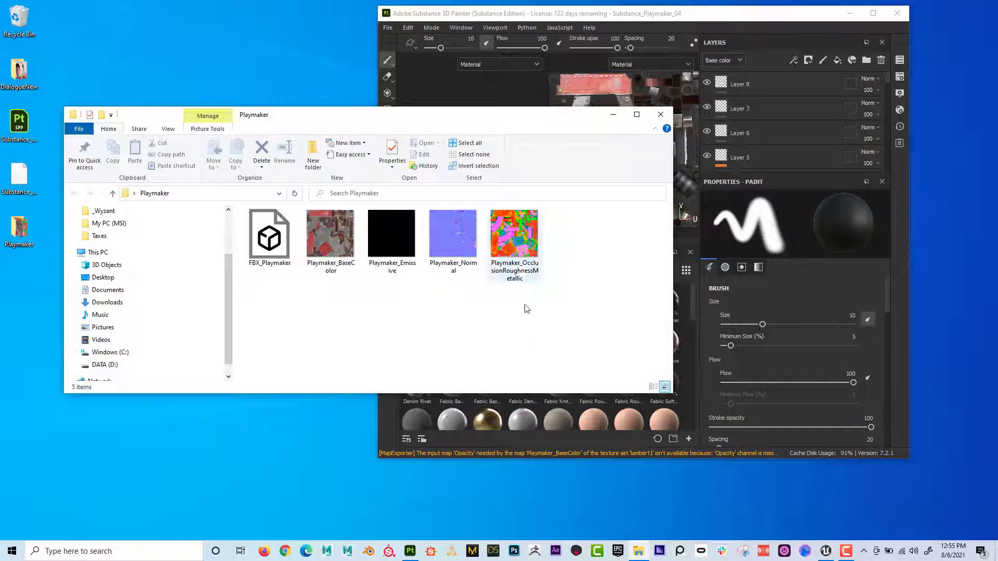
Launch Photoshop and minimize the Playmaker folder window
click(514, 551)
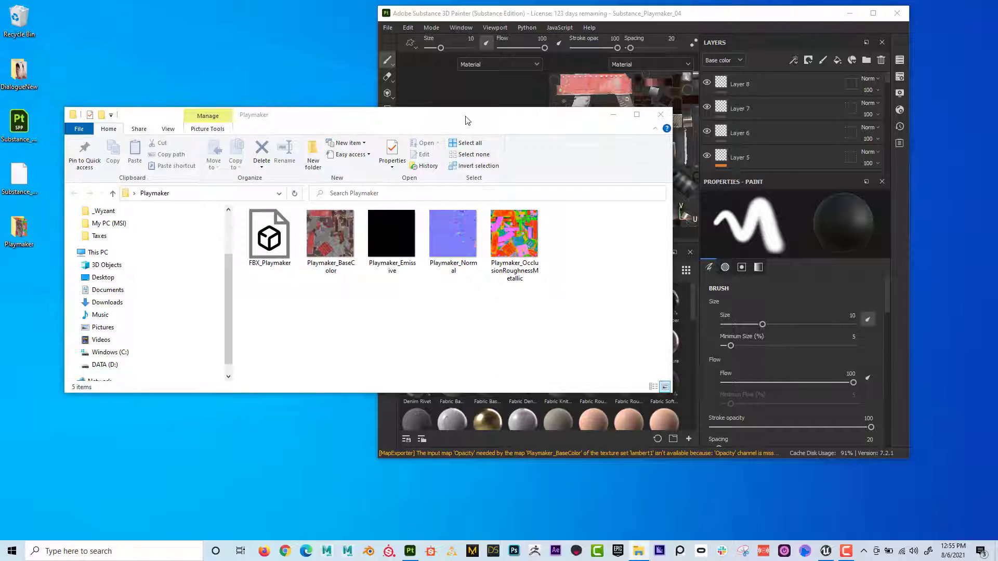
click(281, 113)
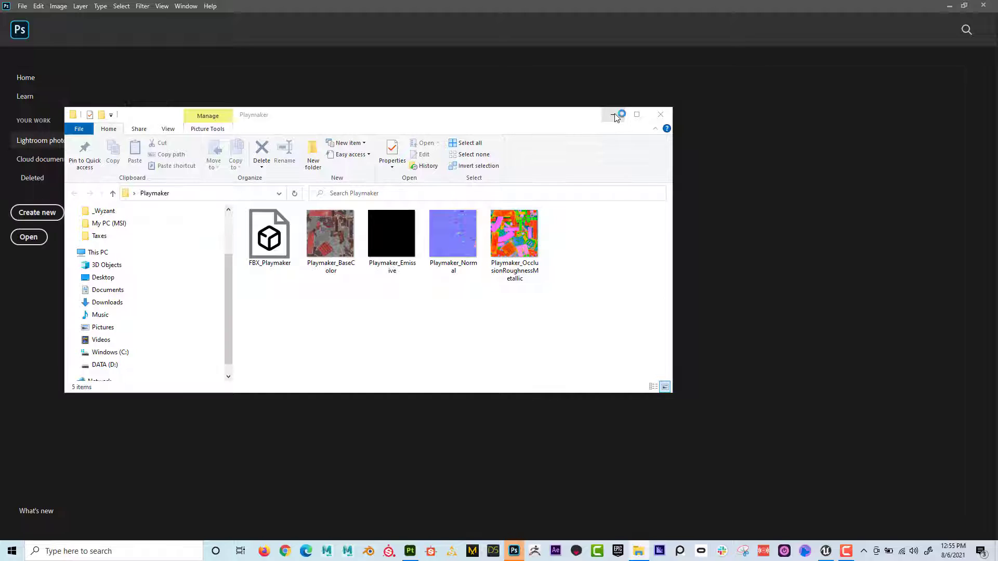
click(615, 118)
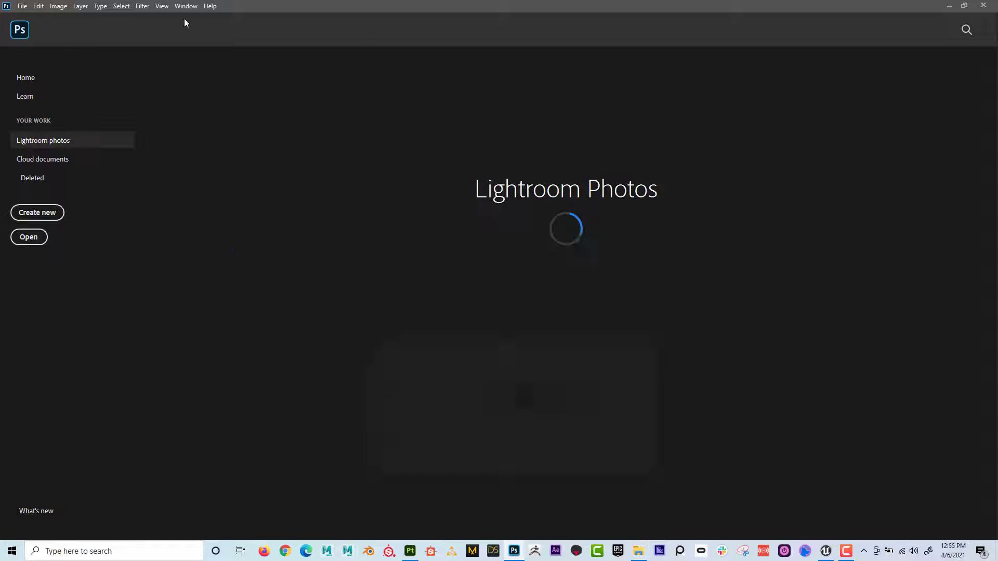
Open the Playmaker_OcclusionRoughnessMetallic image from the Playmaker folder on the desktop
click(22, 5)
click(42, 29)
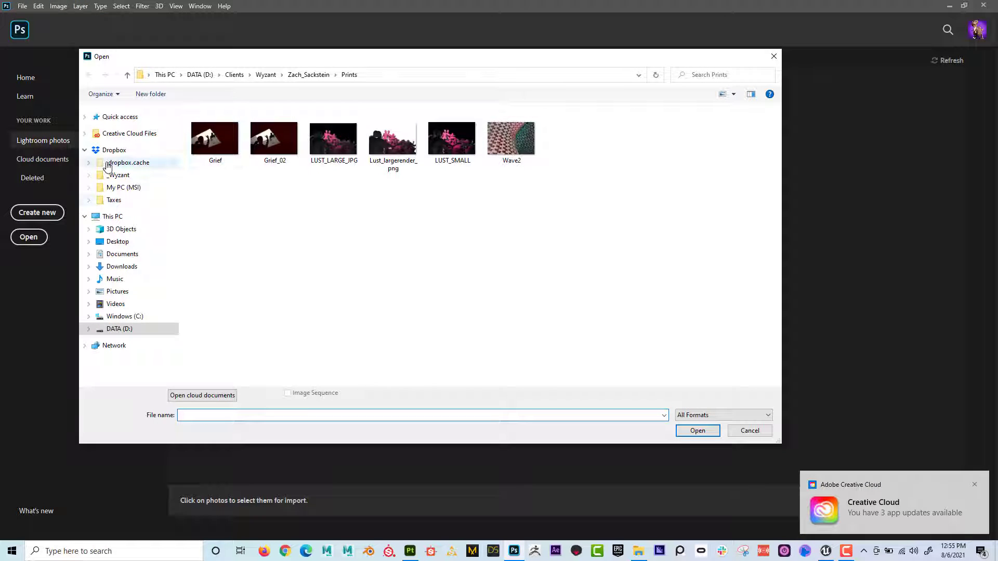
click(118, 243)
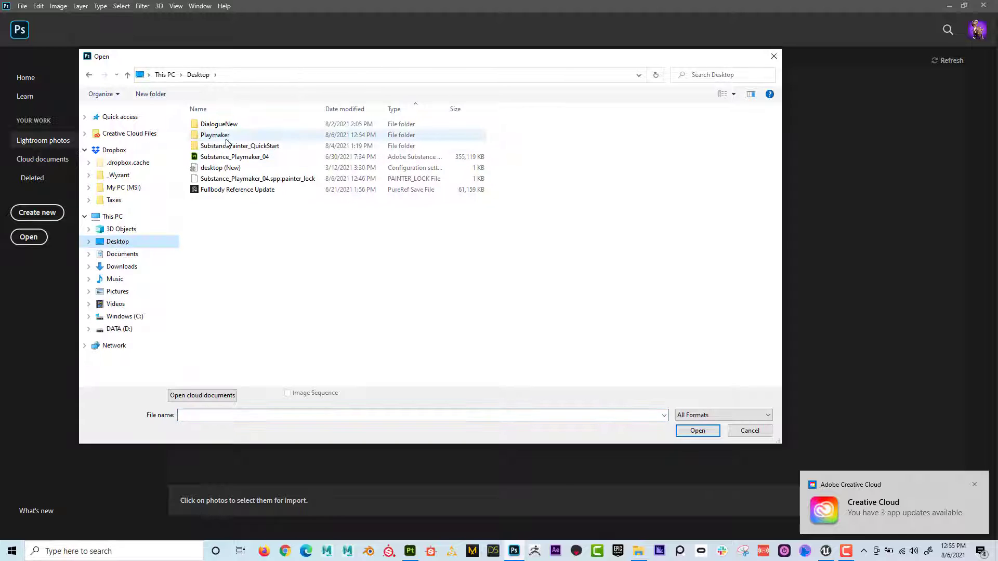
click(228, 138)
double_click(227, 137)
click(452, 135)
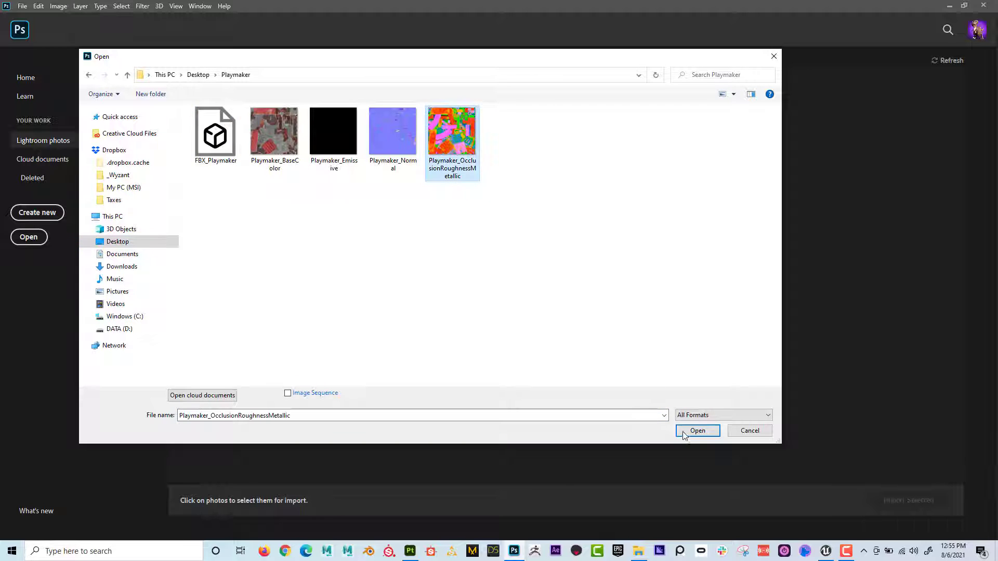
click(697, 431)
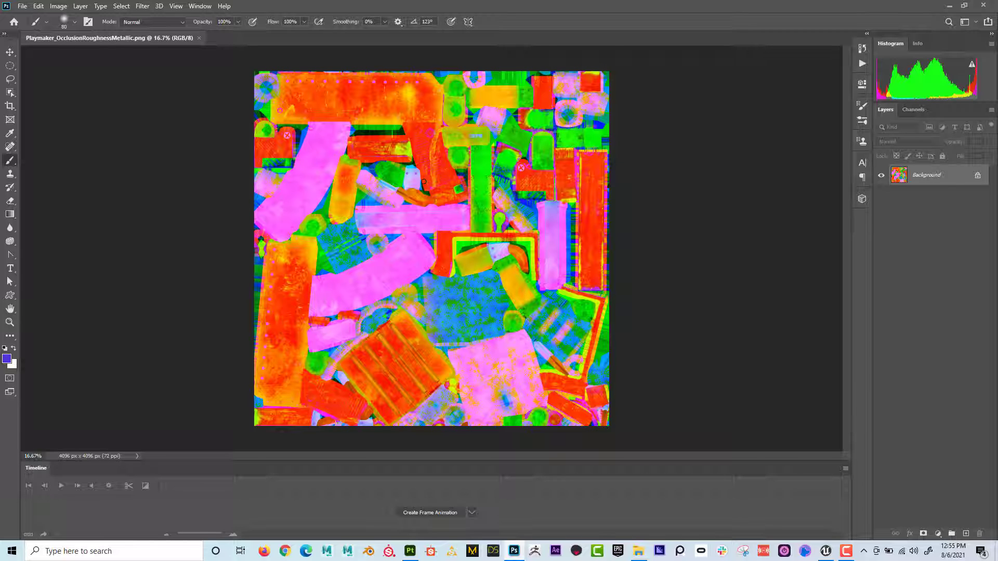
Examine the packed texture's blue, red and green channels one at a time, ending with all channels visible
click(913, 110)
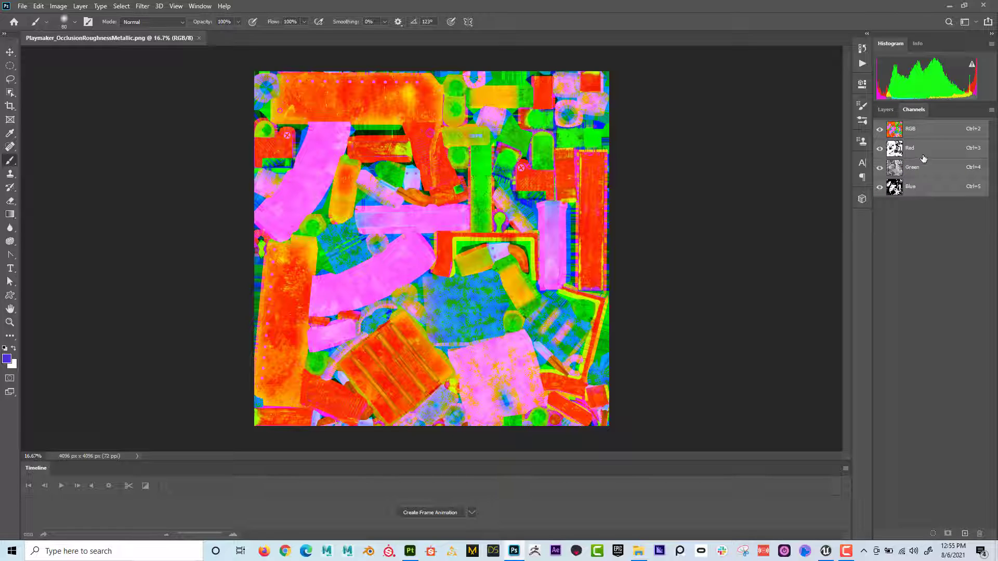
click(880, 148)
click(879, 168)
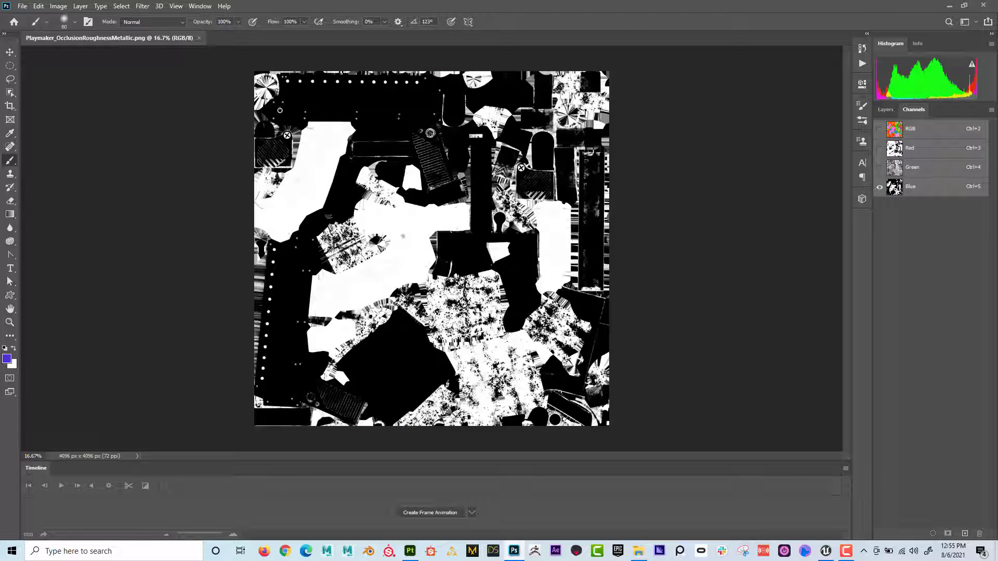
click(880, 149)
click(880, 187)
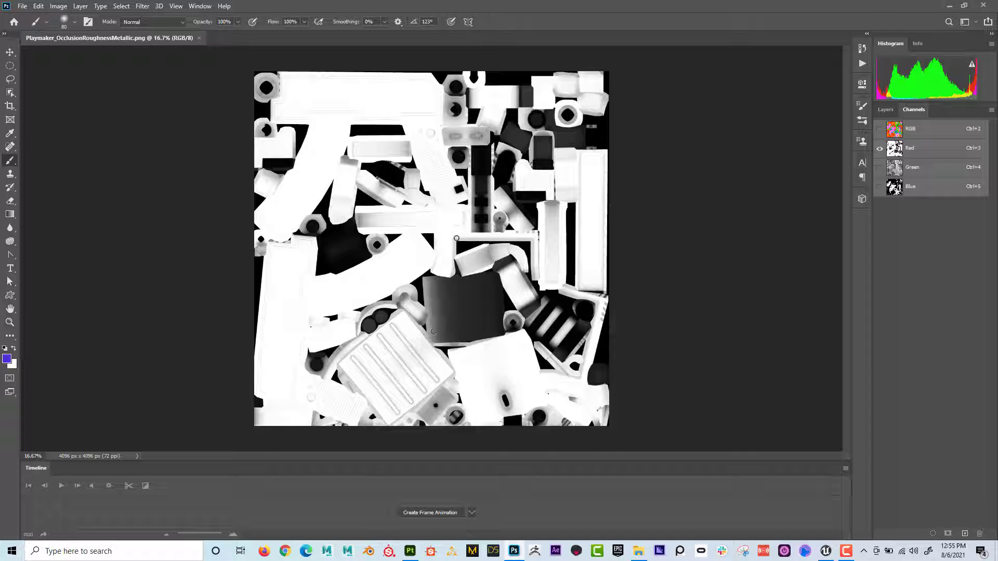
click(879, 168)
click(880, 149)
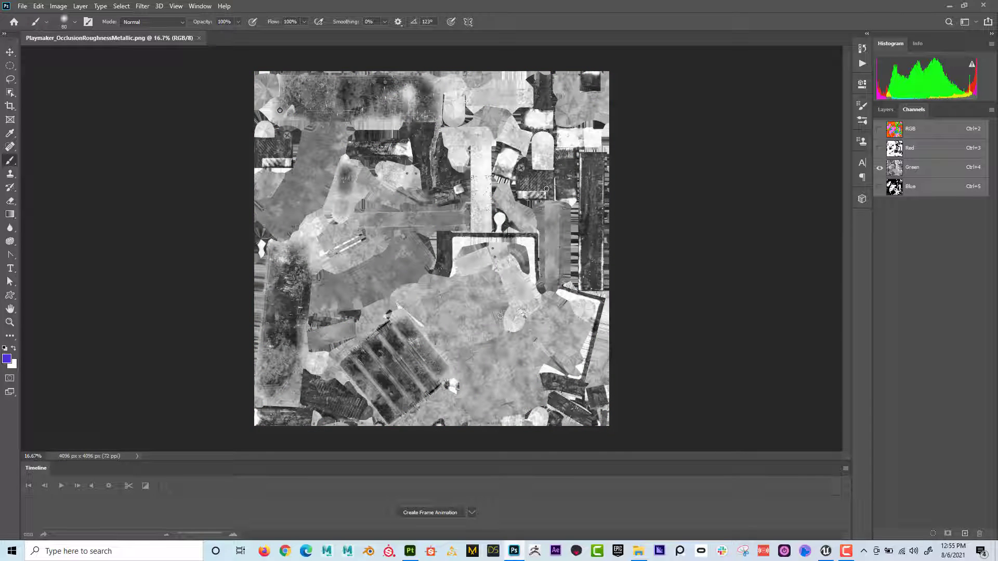
click(879, 187)
click(894, 188)
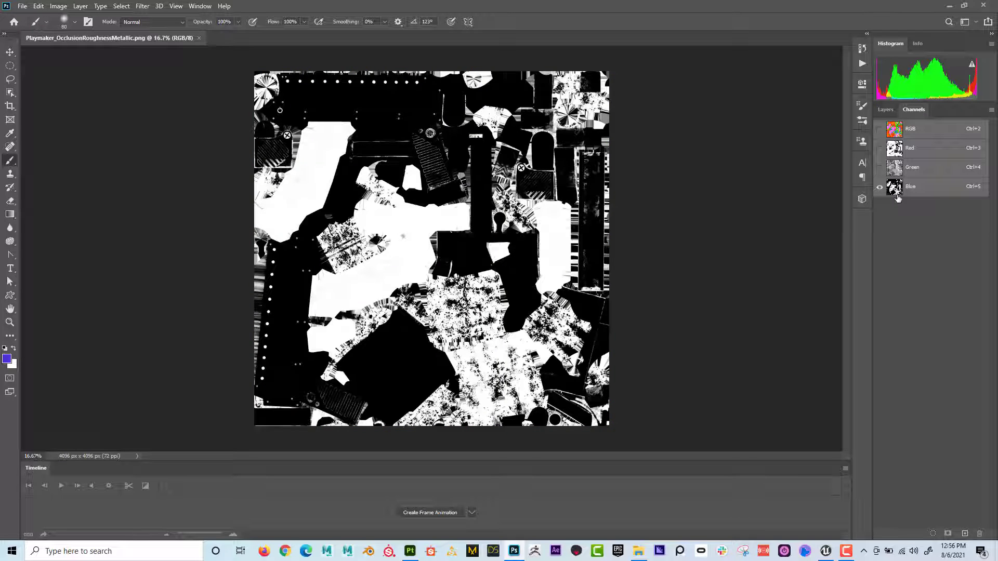
click(880, 168)
click(880, 149)
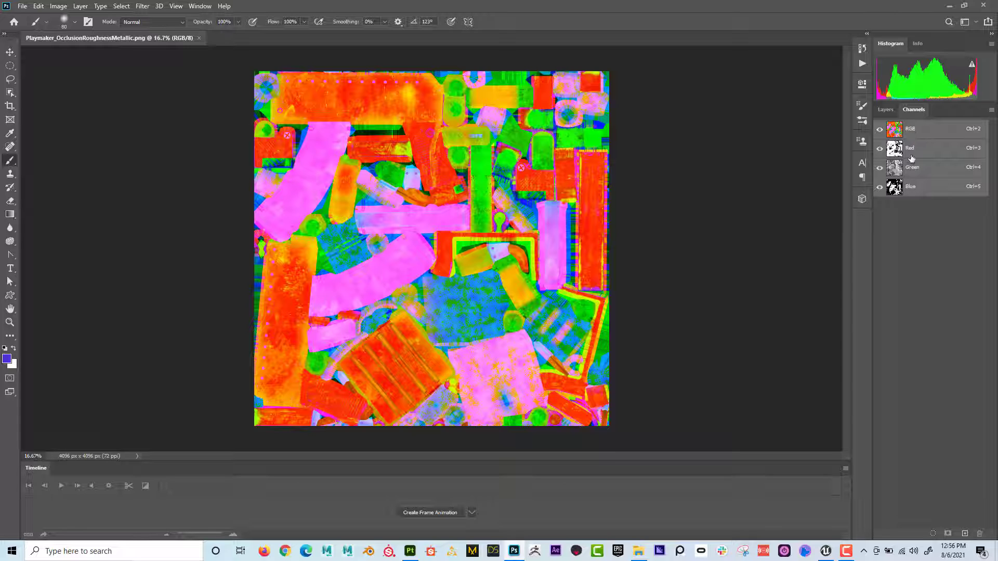
Hide the red and green channels to view the blue channel alone, and show both channels again
click(880, 149)
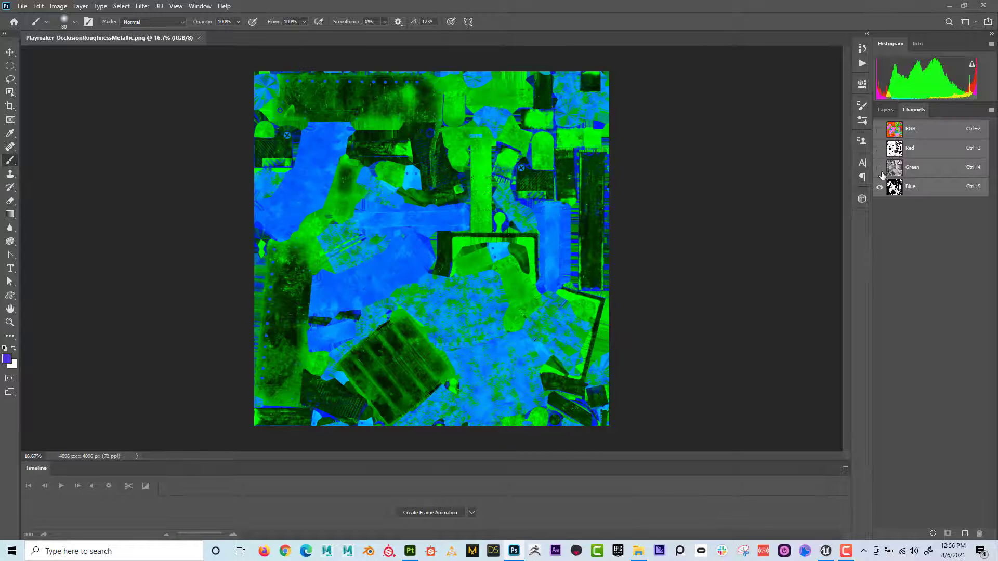
click(879, 168)
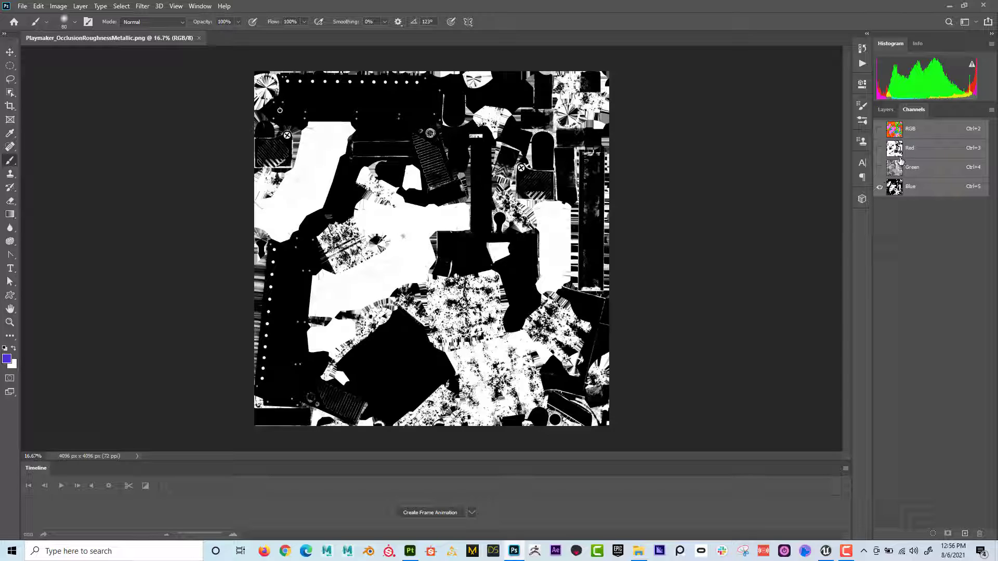
click(879, 167)
click(879, 150)
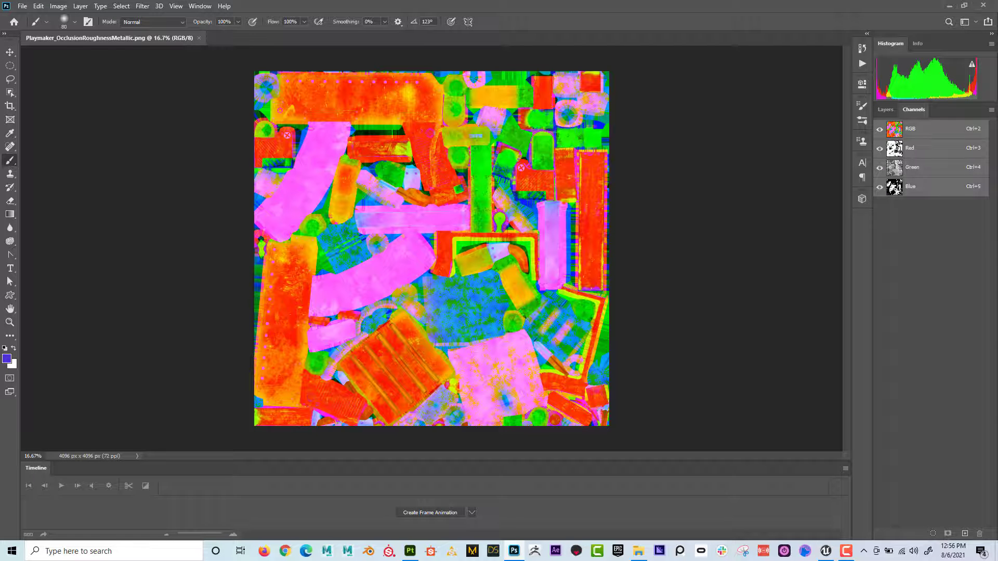
Minimize Photoshop and choose the Games category for a new project in the Unreal Project Browser
click(949, 6)
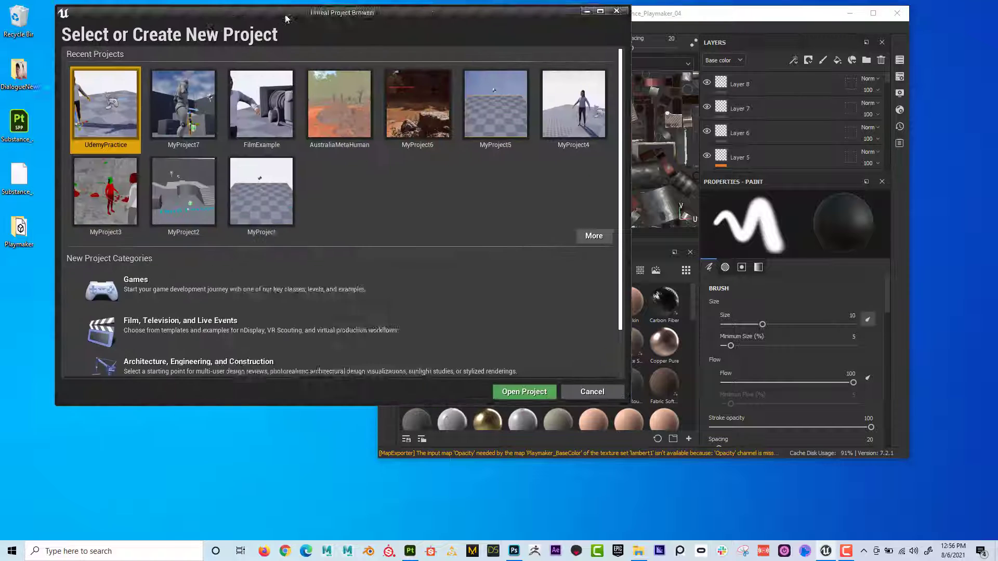
drag(267, 11, 338, 73)
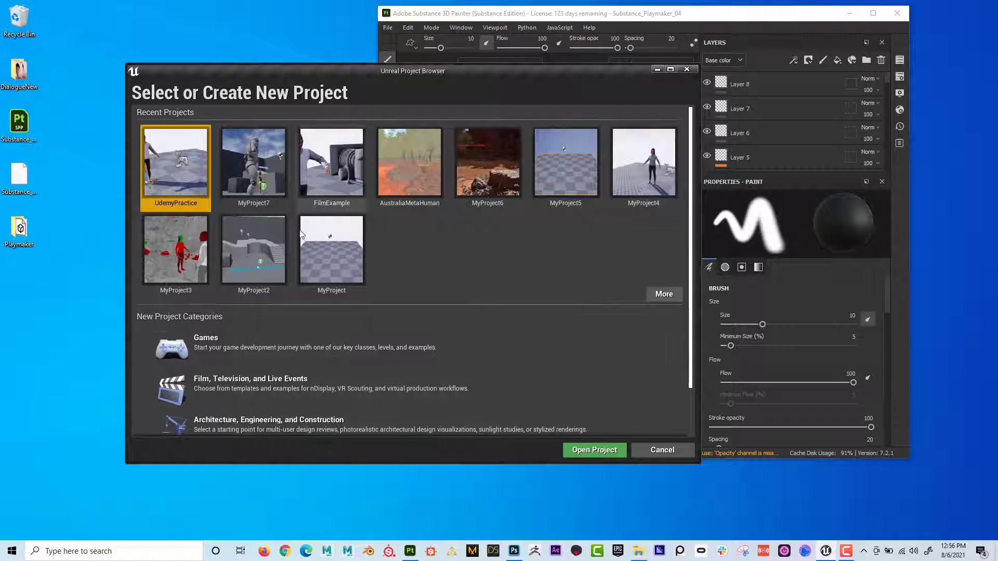
scroll(374, 301, down, 1)
click(258, 306)
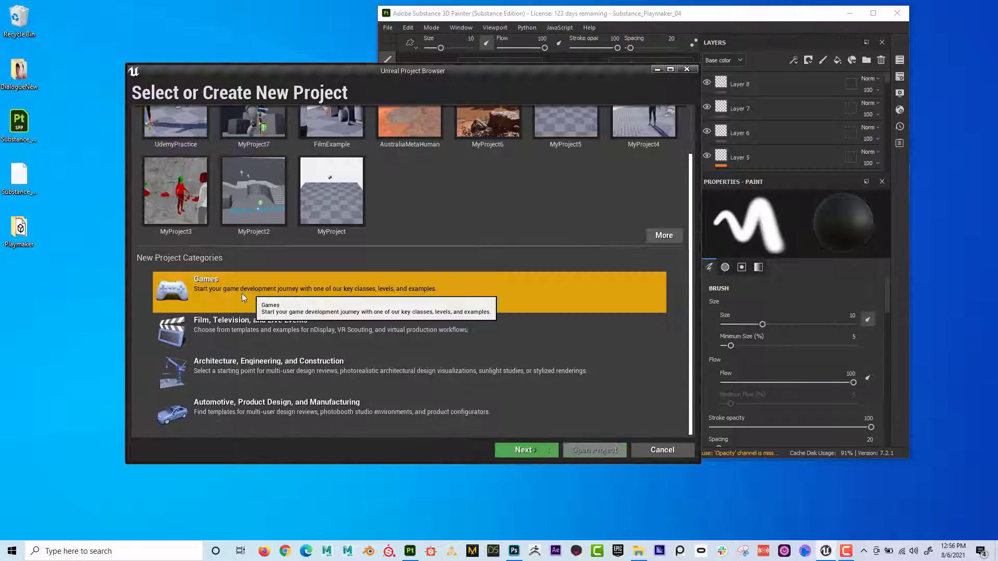
click(524, 451)
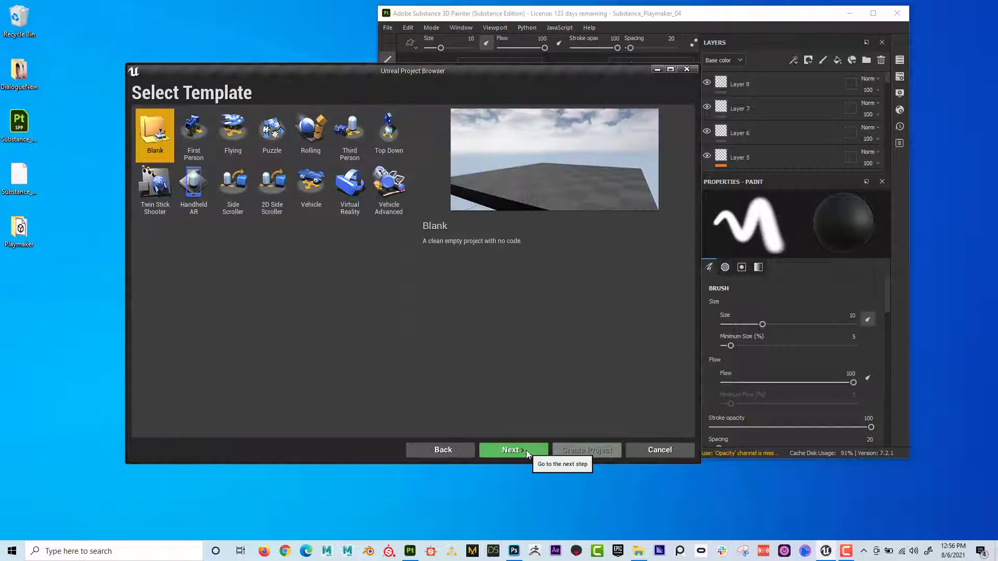
Create the project MyProject8 from the Third Person template in D:\_Software\Unreal and enlarge the level viewport
click(339, 132)
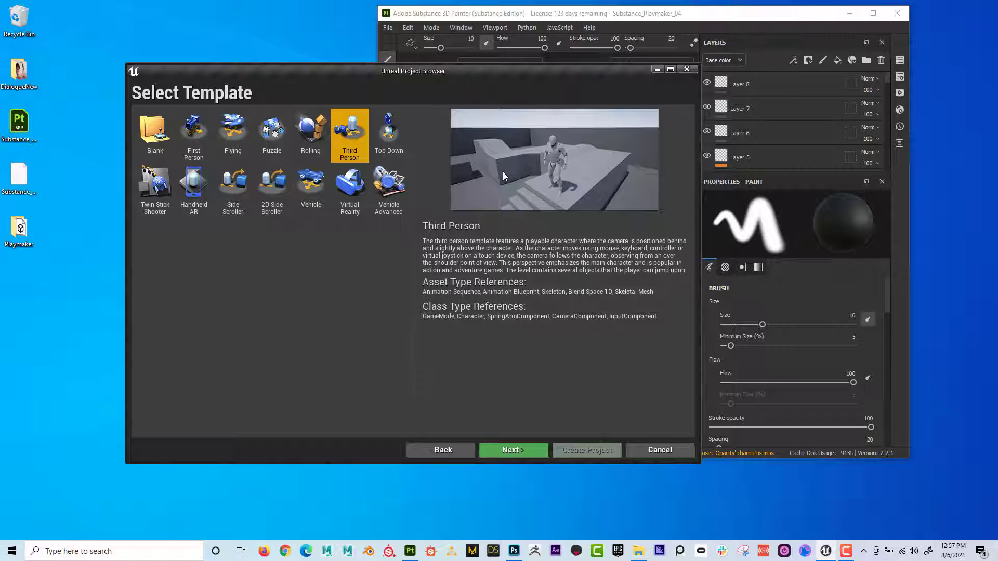
click(529, 451)
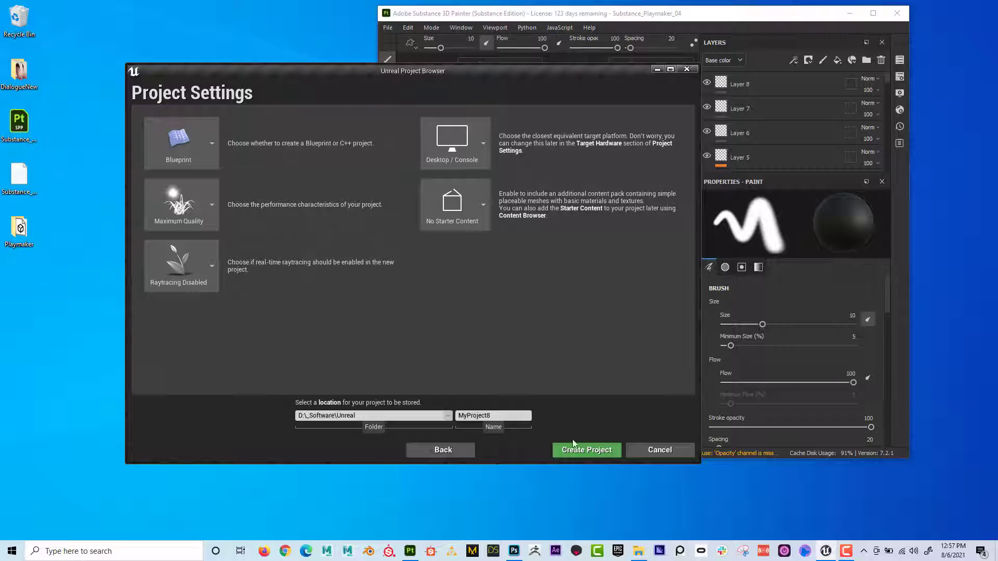
click(586, 450)
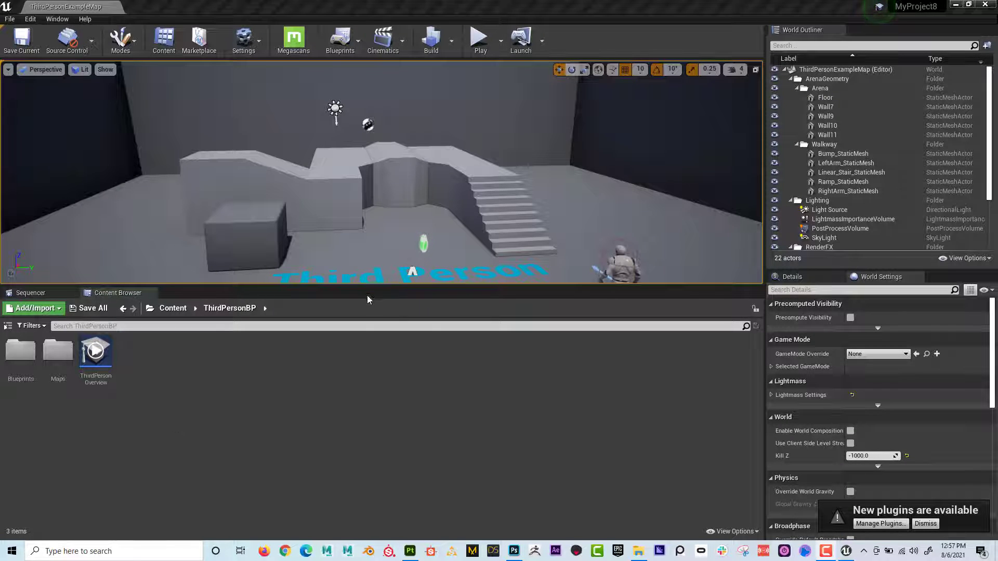
drag(370, 285, 369, 348)
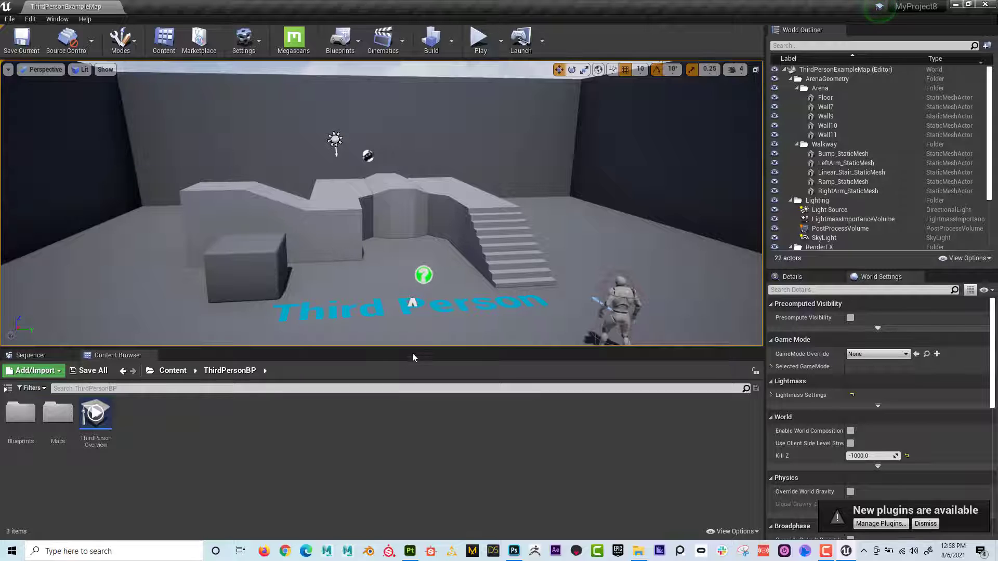
drag(412, 349, 412, 356)
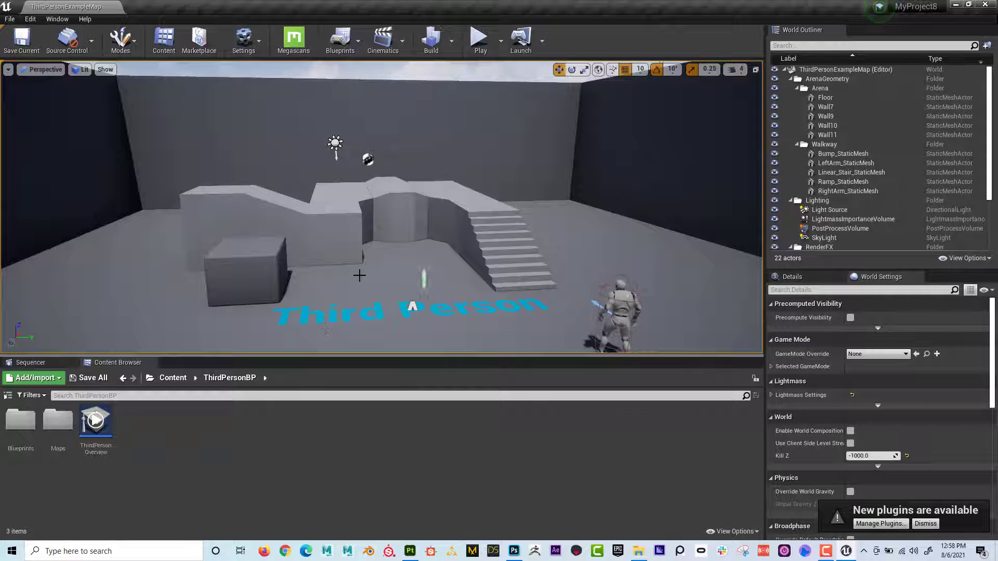
middle_drag(440, 261, 432, 283)
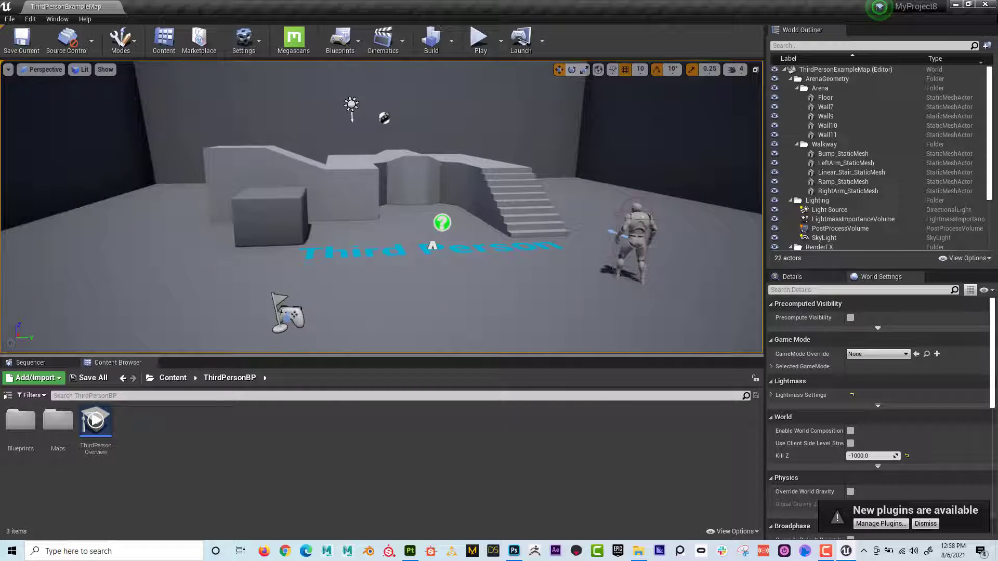
mouse_move(451, 252)
right_down()
mouse_move(423, 259)
mouse_move(442, 260)
right_up()
key(d)
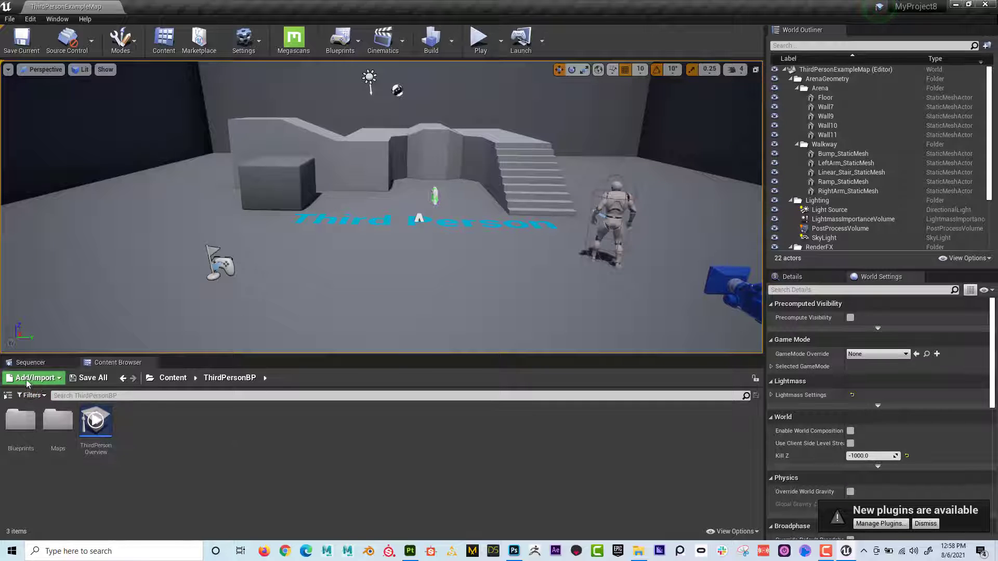
Create a folder named Gun inside ThirdPersonBP and open it
click(54, 383)
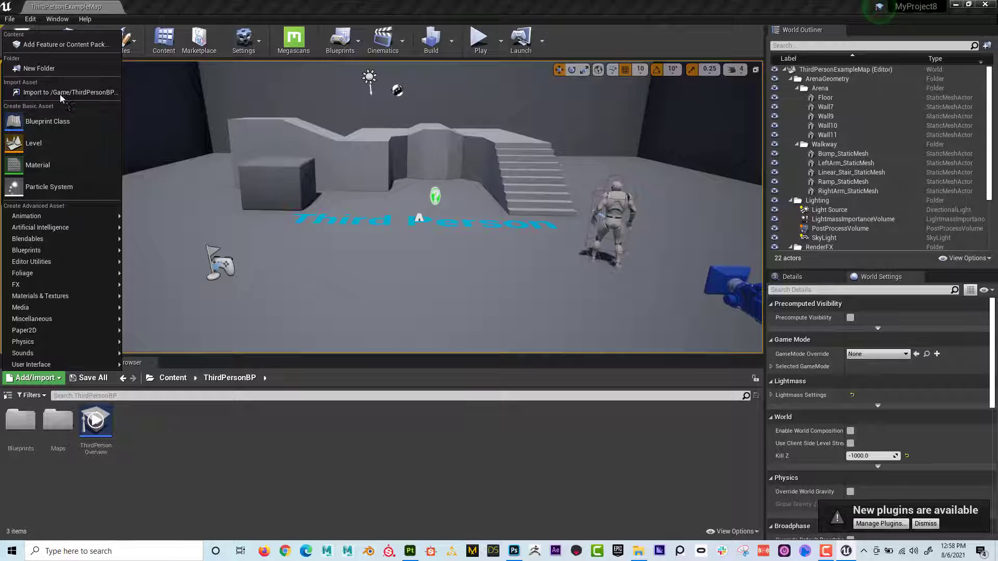
click(45, 68)
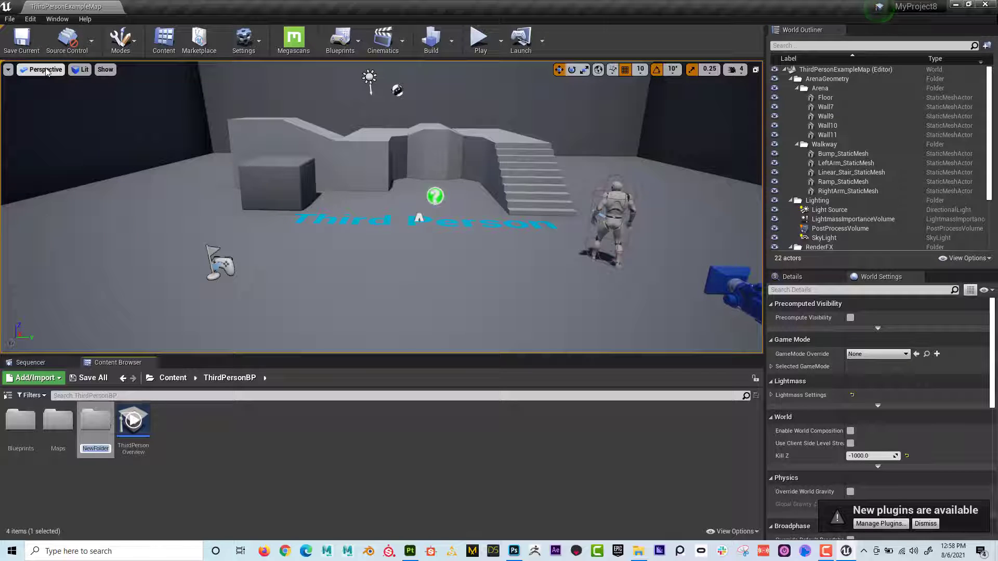
text(G)
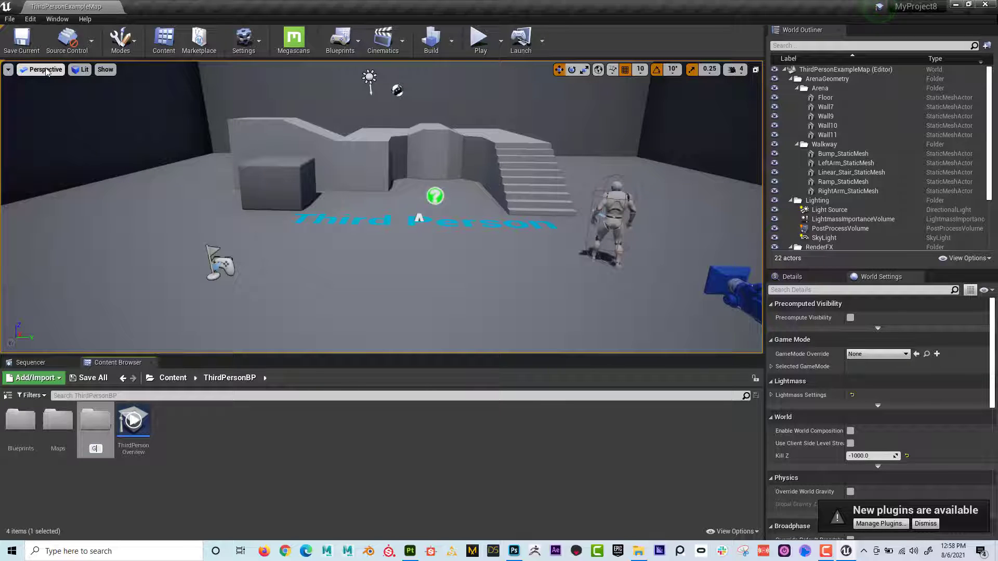
text(un)
key(Return)
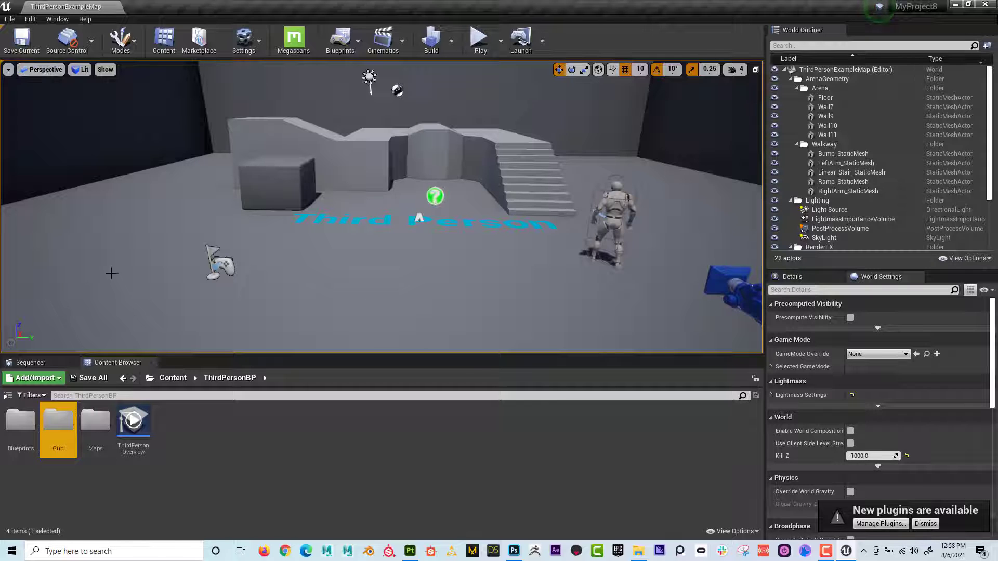
double_click(60, 426)
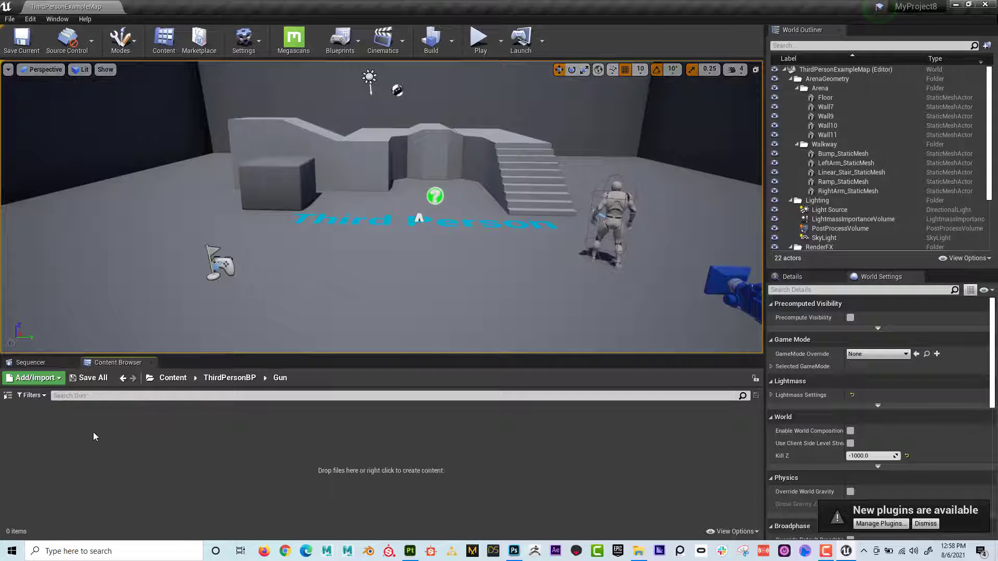
click(34, 378)
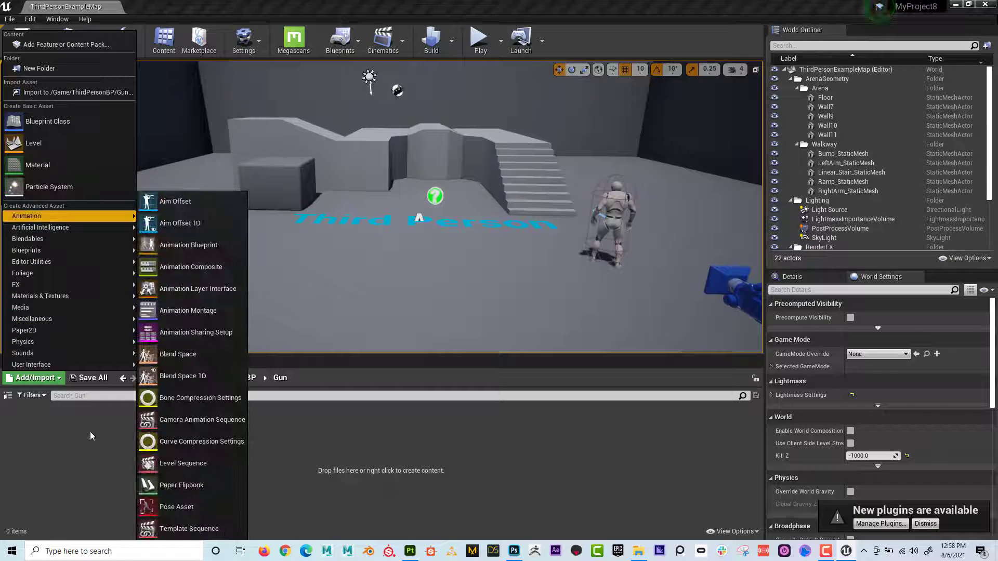
click(79, 452)
right_click(114, 434)
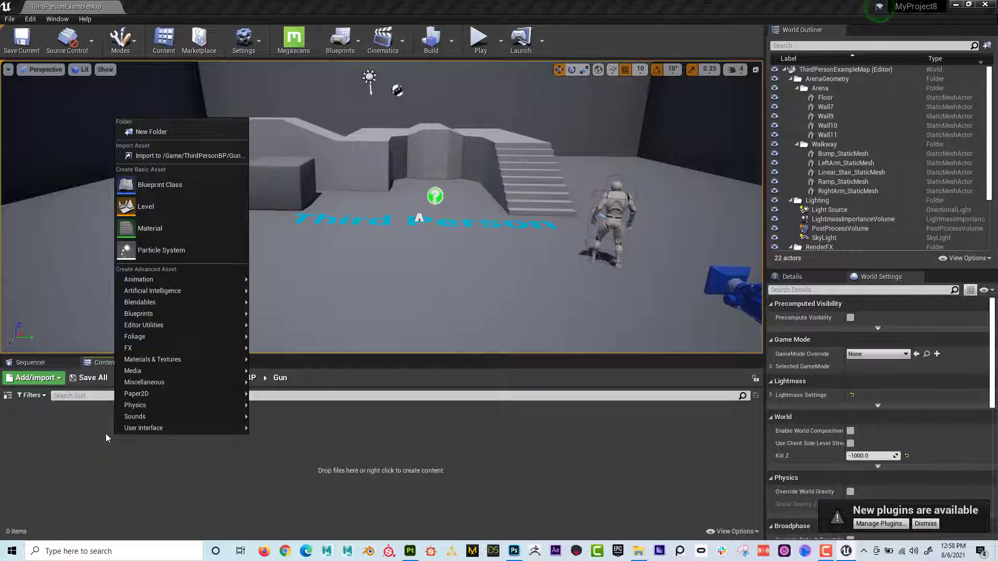
click(105, 434)
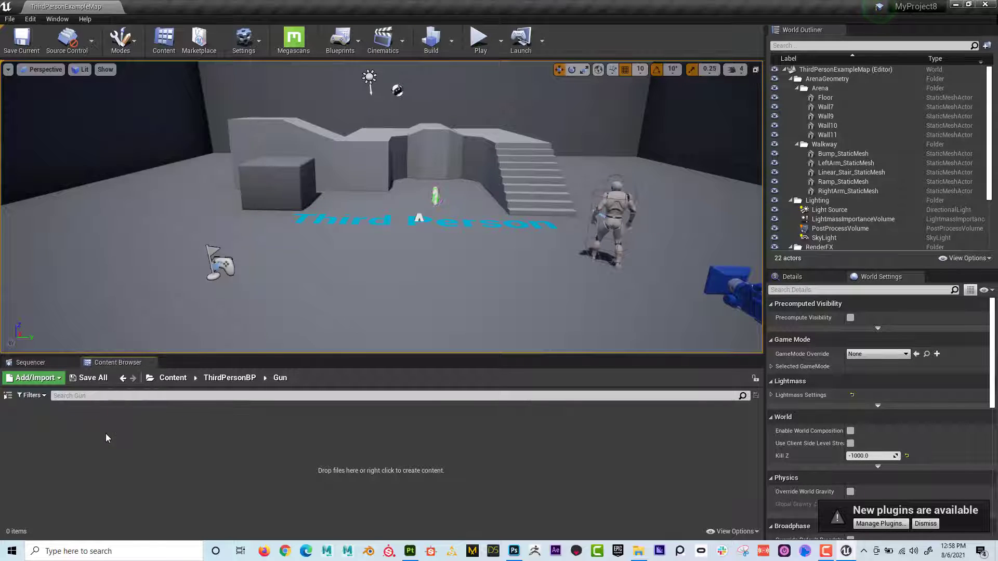
Start importing FBX_Playmaker from the Desktop's Playmaker folder into the Gun folder
click(56, 381)
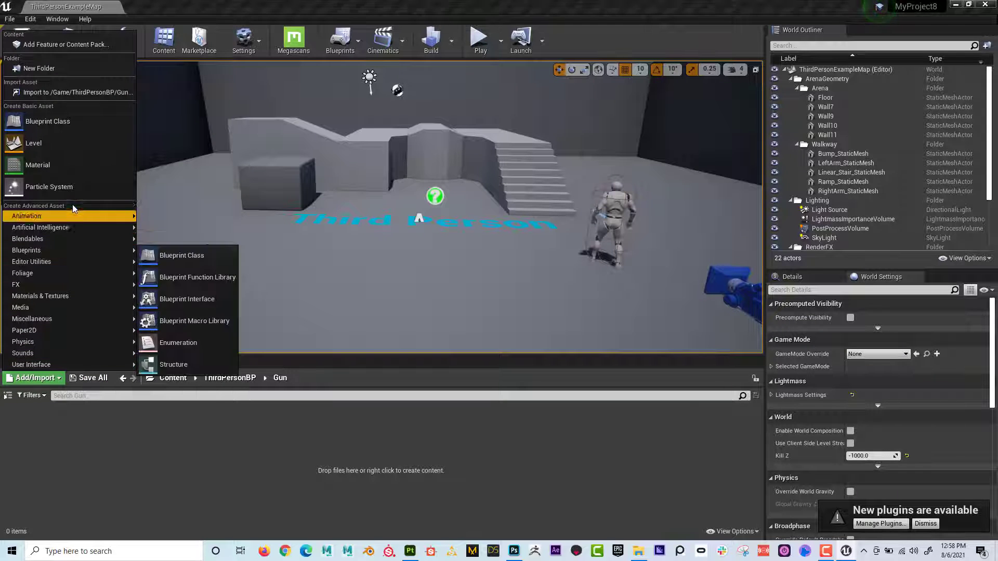
click(69, 92)
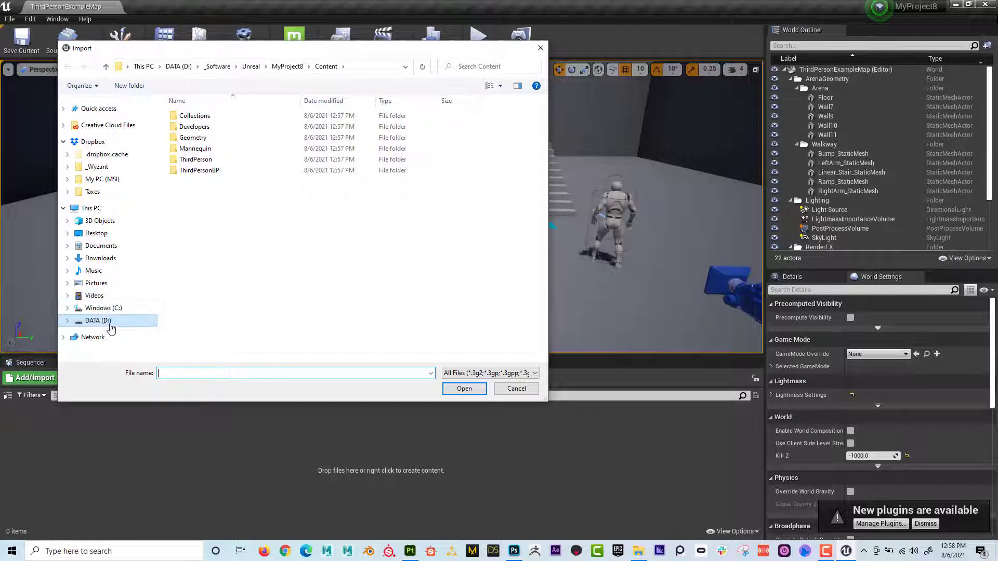
click(96, 233)
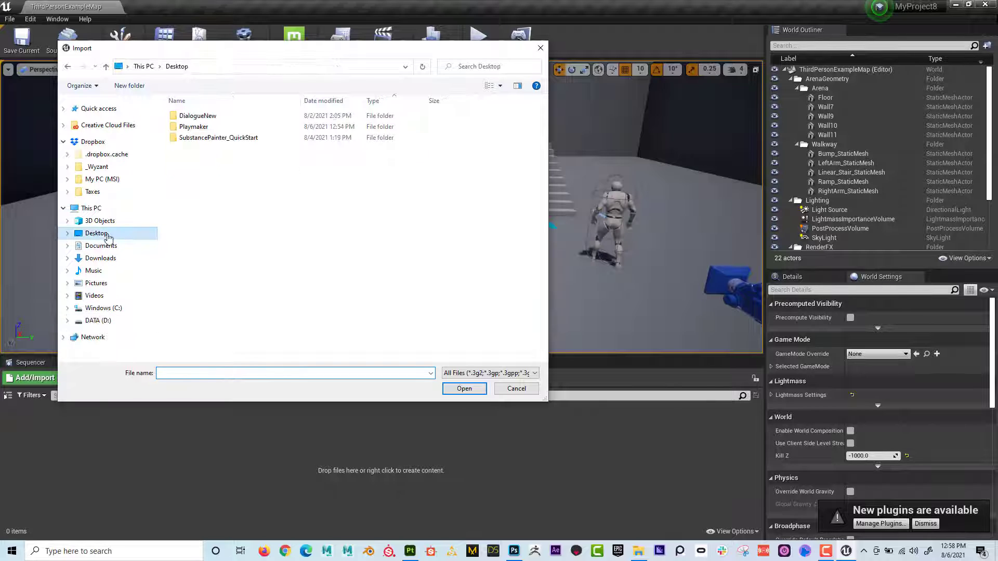
double_click(207, 128)
click(200, 136)
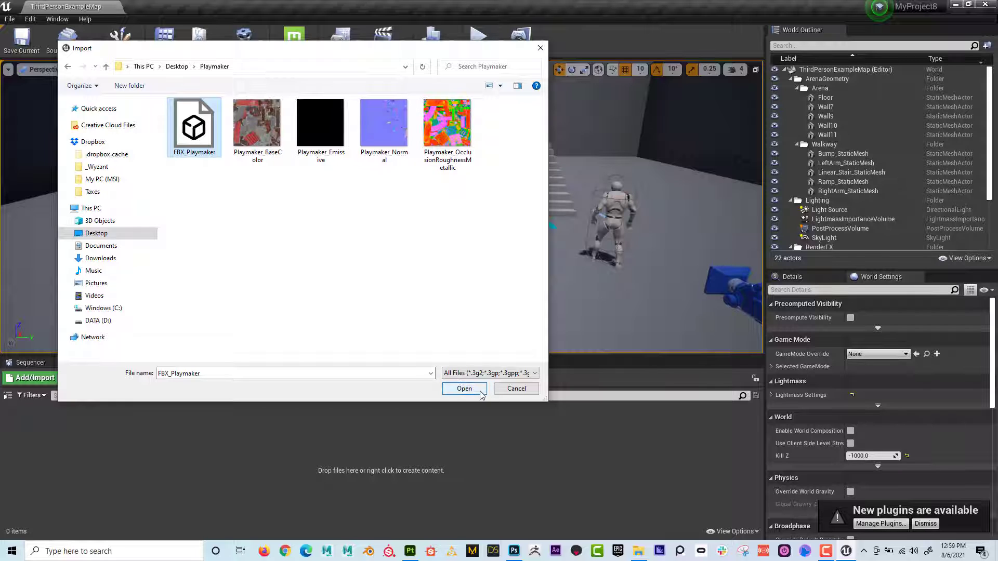
click(461, 387)
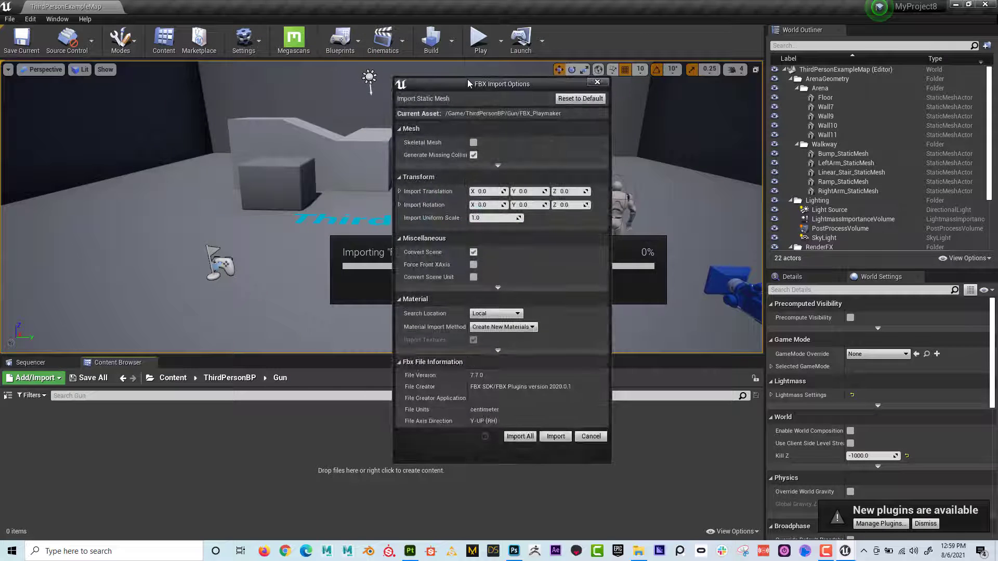
Review the advanced miscellaneous, material and mesh import options, import the rifle as a static mesh with the default settings, and close the message log
drag(469, 83, 355, 70)
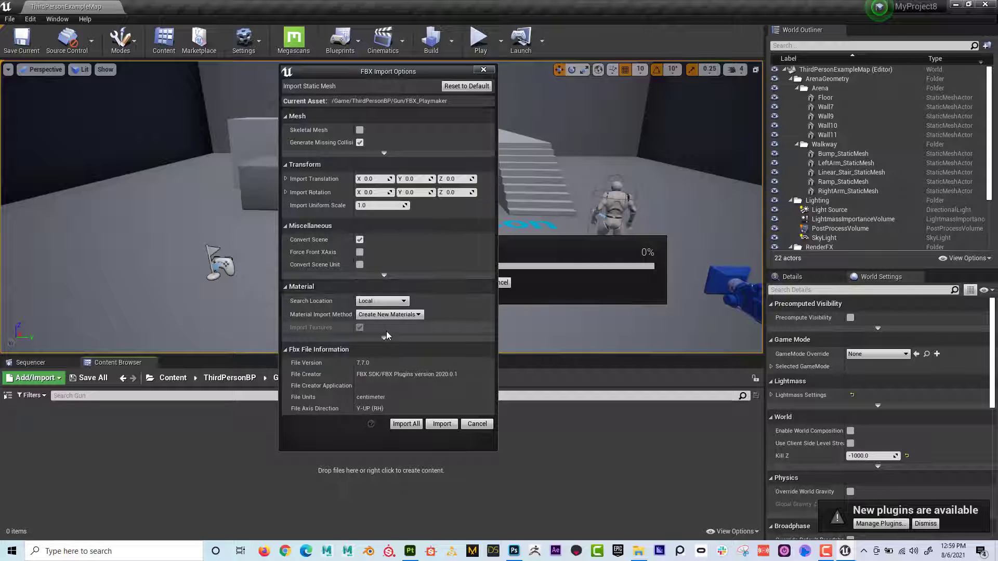
click(384, 277)
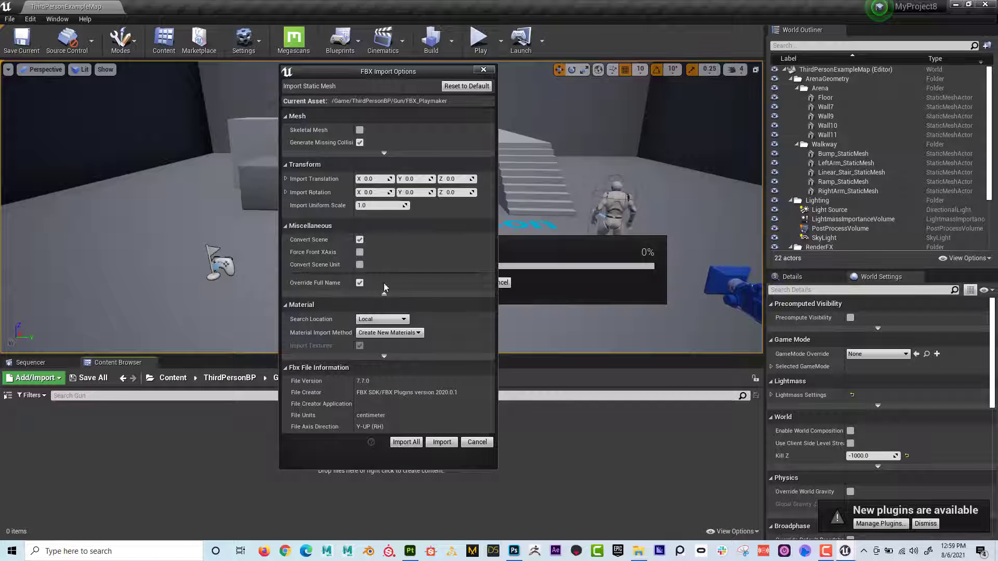
click(384, 292)
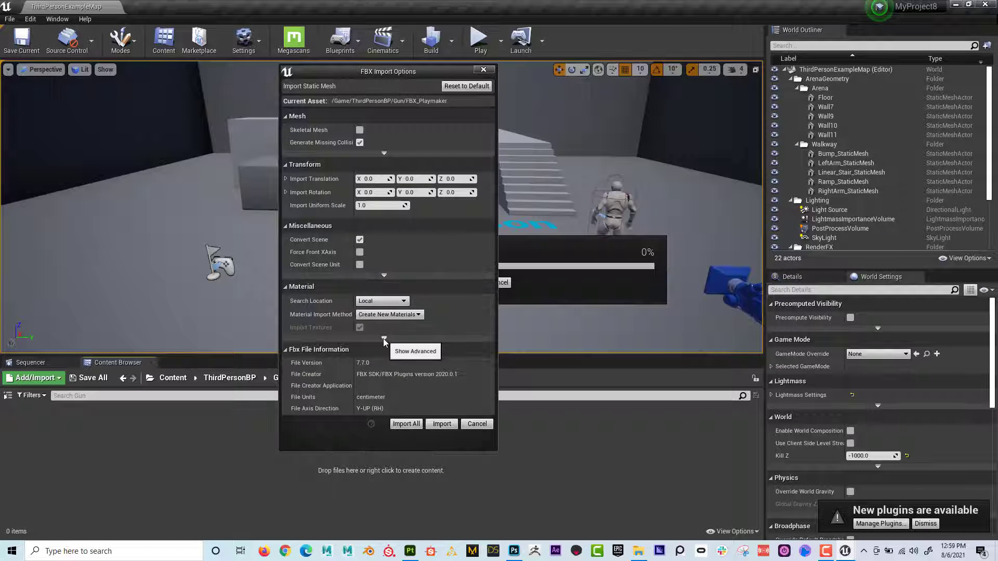
click(384, 340)
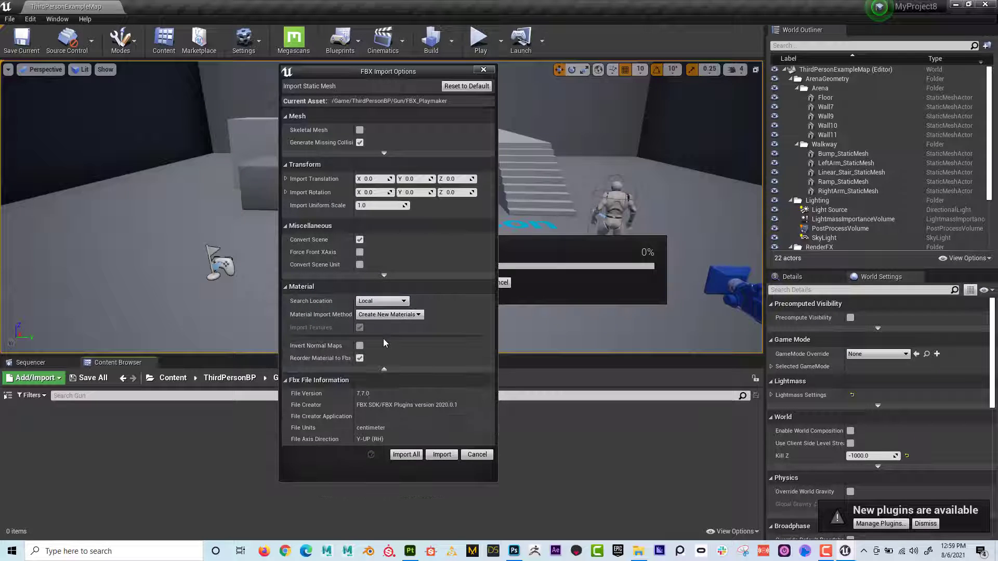
click(384, 369)
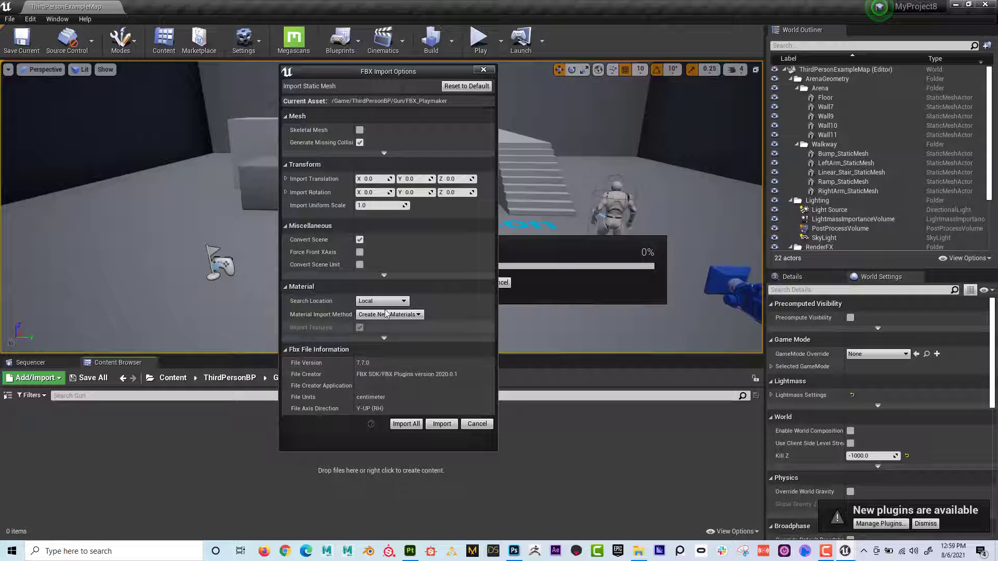
click(384, 153)
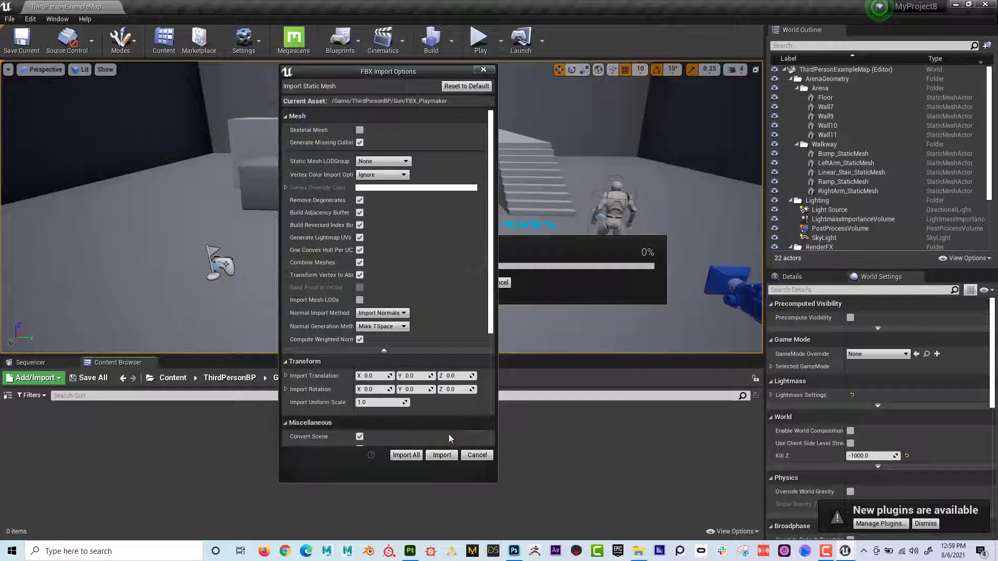
click(441, 455)
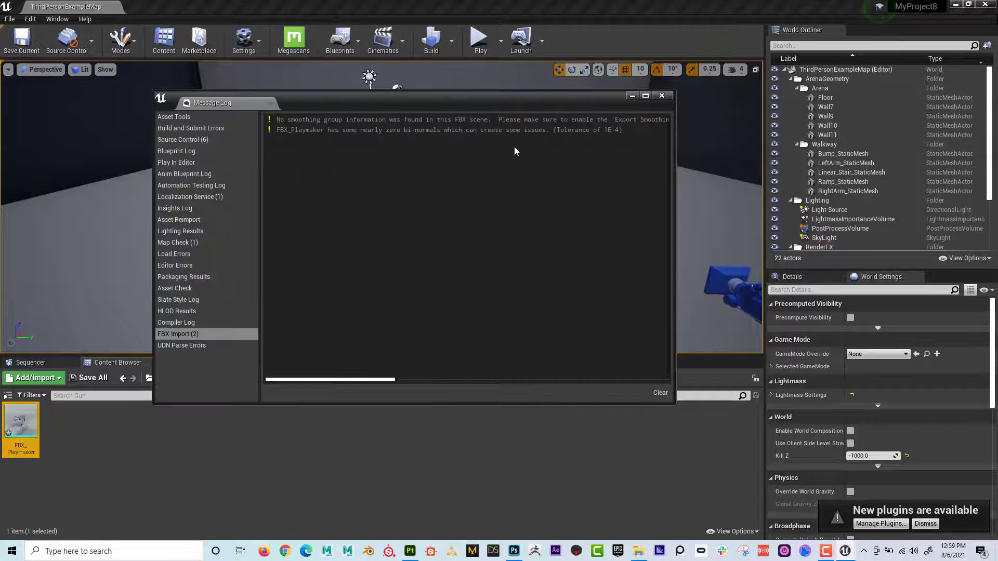
click(657, 98)
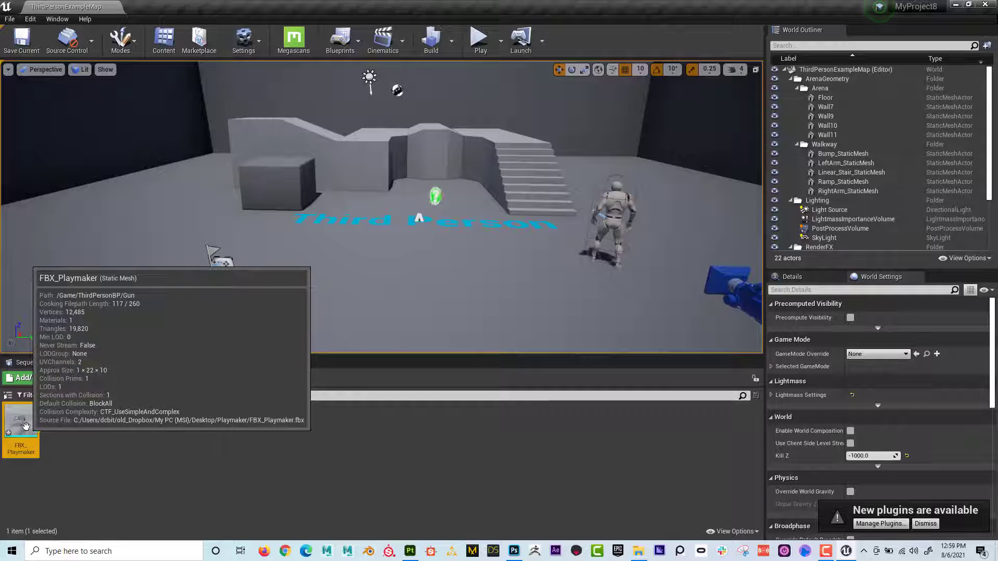
Place the FBX_Playmaker mesh on the arena floor by the Third Person text and scale it up uniformly until the rifle spans most of the lettering
drag(25, 429, 359, 231)
key(e)
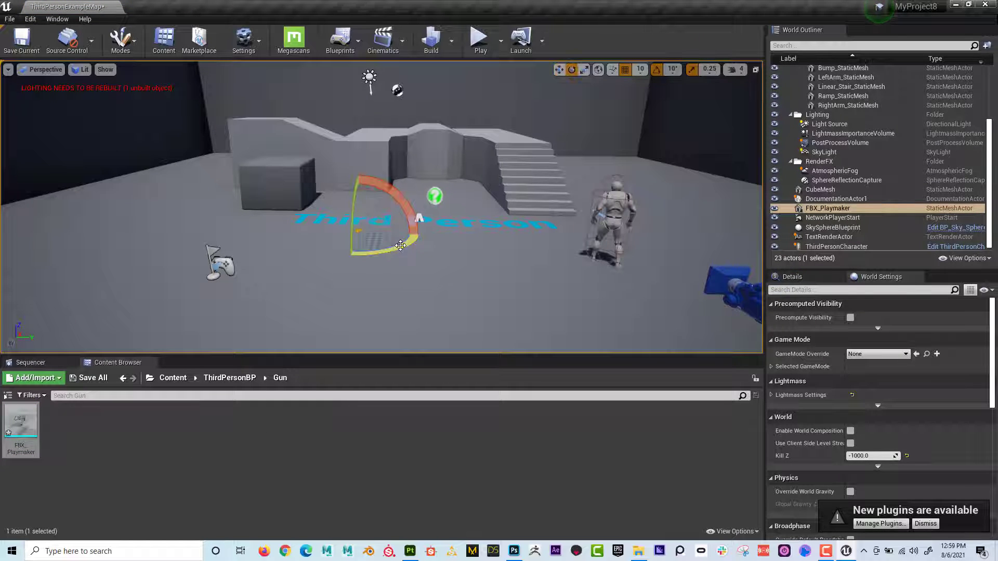
key(r)
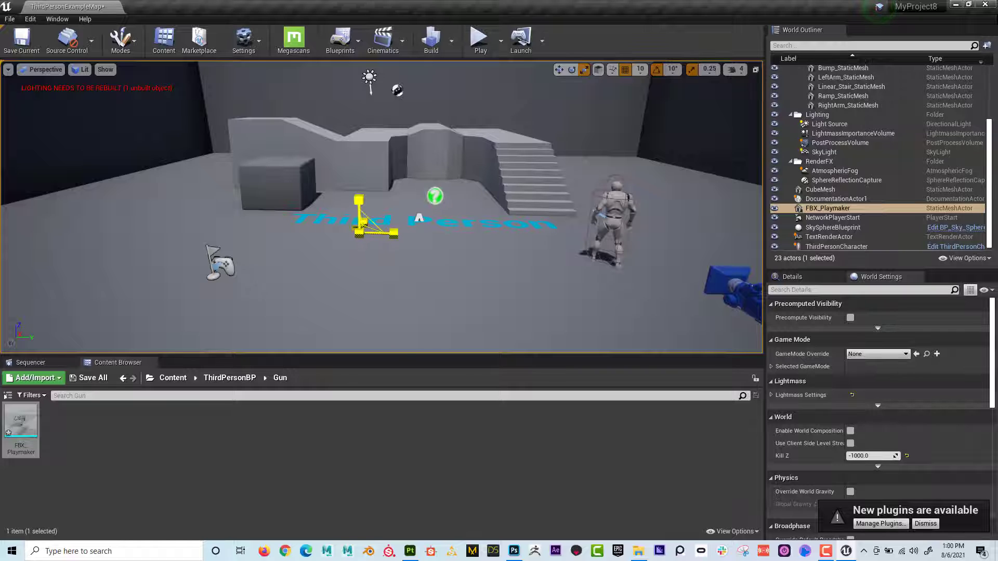
drag(364, 222, 201, 187)
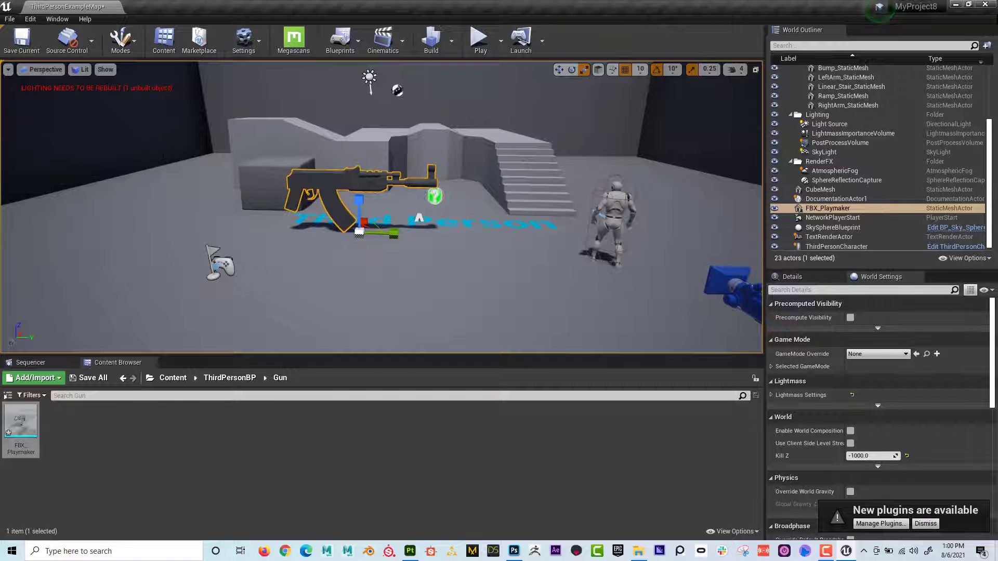
key(w)
right_drag(398, 188, 429, 190)
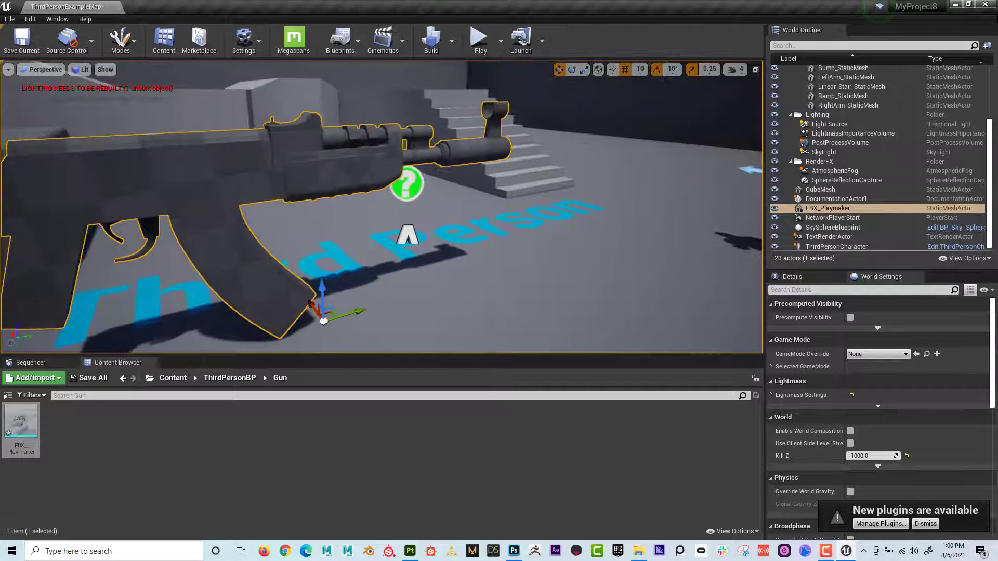
right_drag(570, 217, 548, 212)
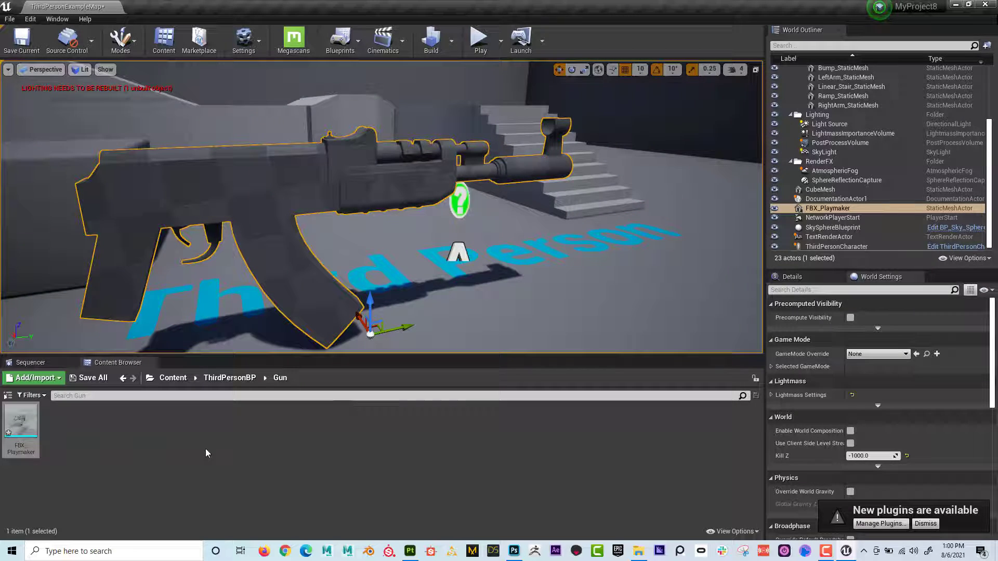
Import the Playmaker BaseColor, Emissive, Normal and OcclusionRoughnessMetallic textures into the Gun folder and clear the selection
click(122, 447)
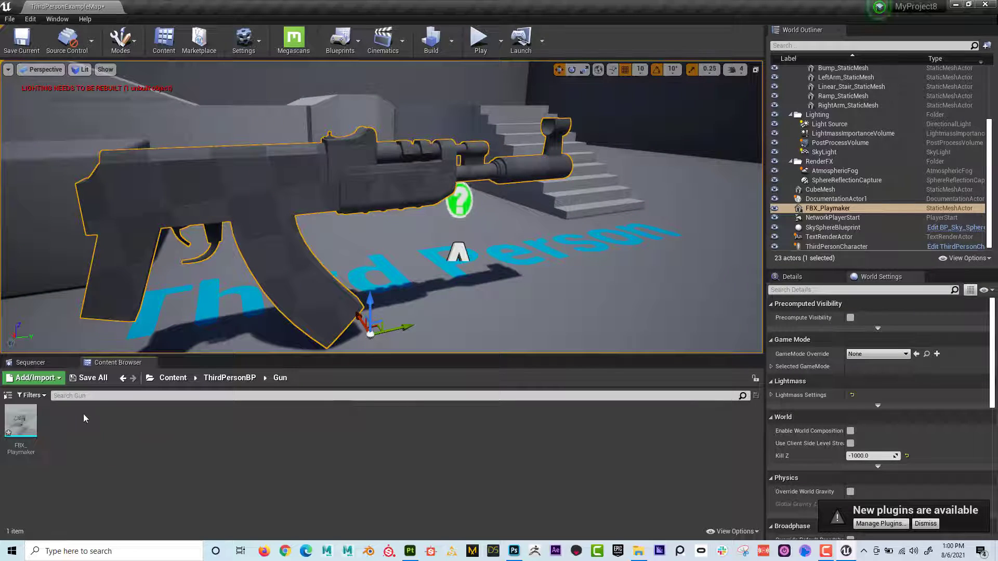
click(45, 379)
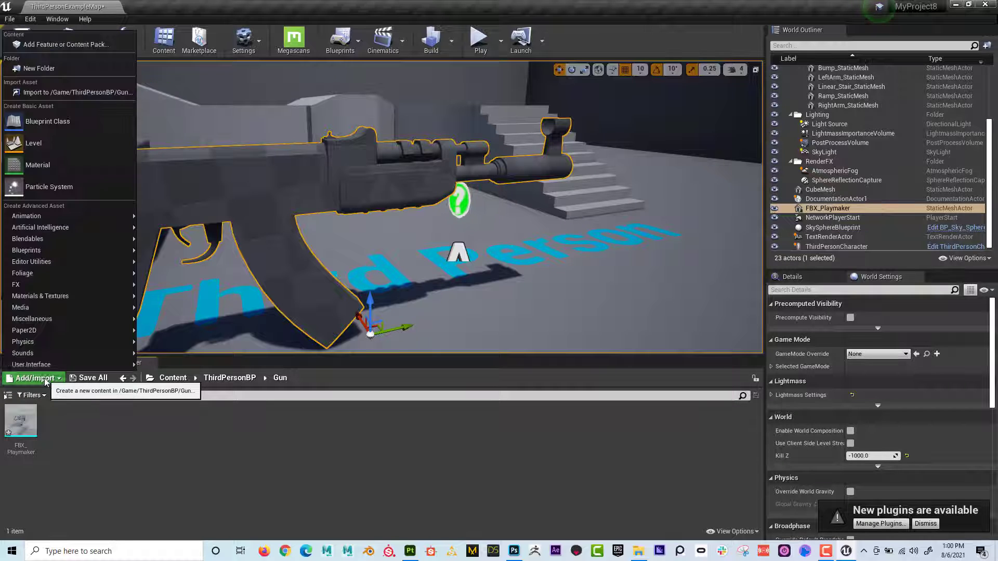
click(54, 92)
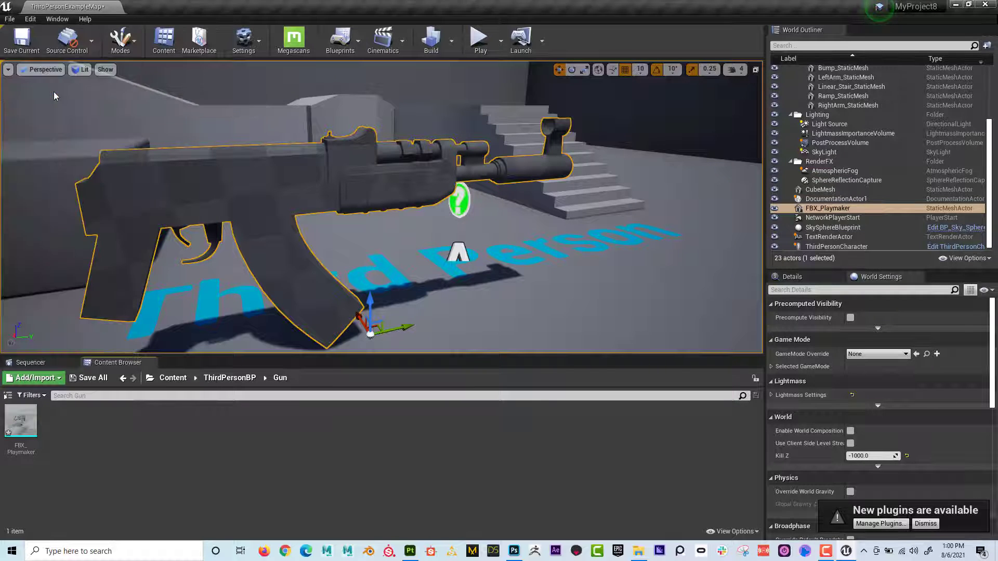
drag(268, 178, 481, 168)
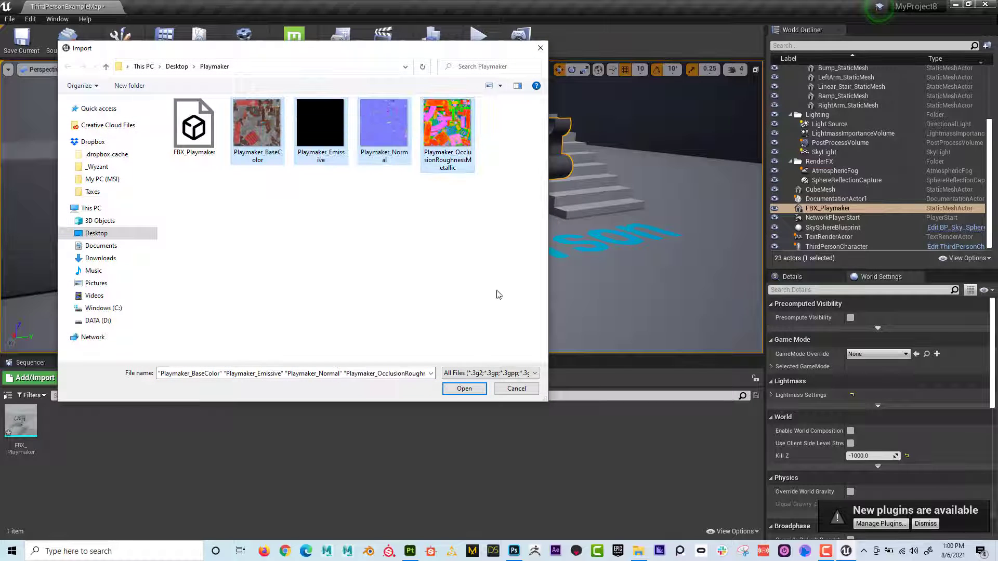
click(465, 389)
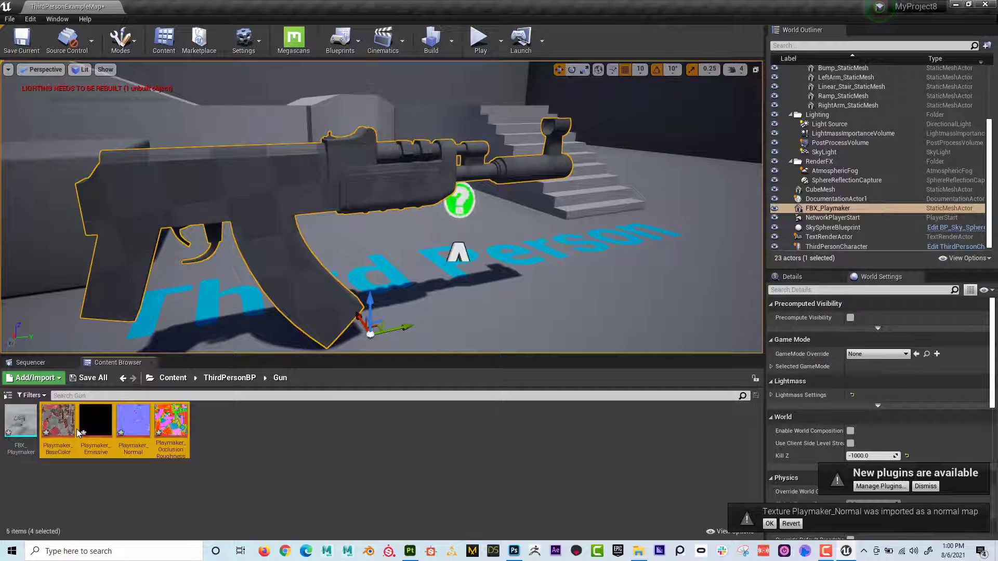
click(146, 518)
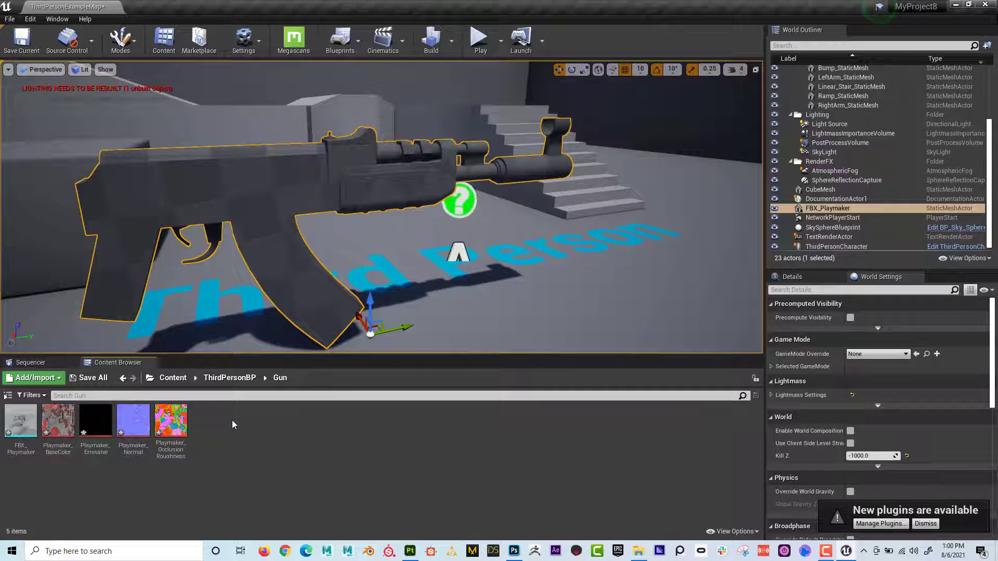
Dismiss the new plugins notification and bring up the placed rifle's static mesh and material details
click(21, 424)
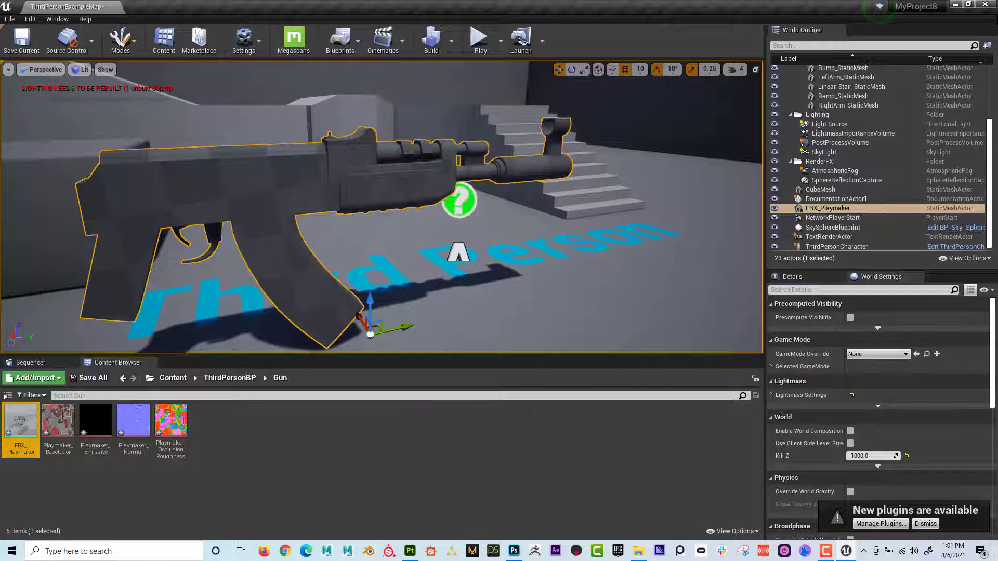
click(926, 523)
scroll(920, 438, down, 3)
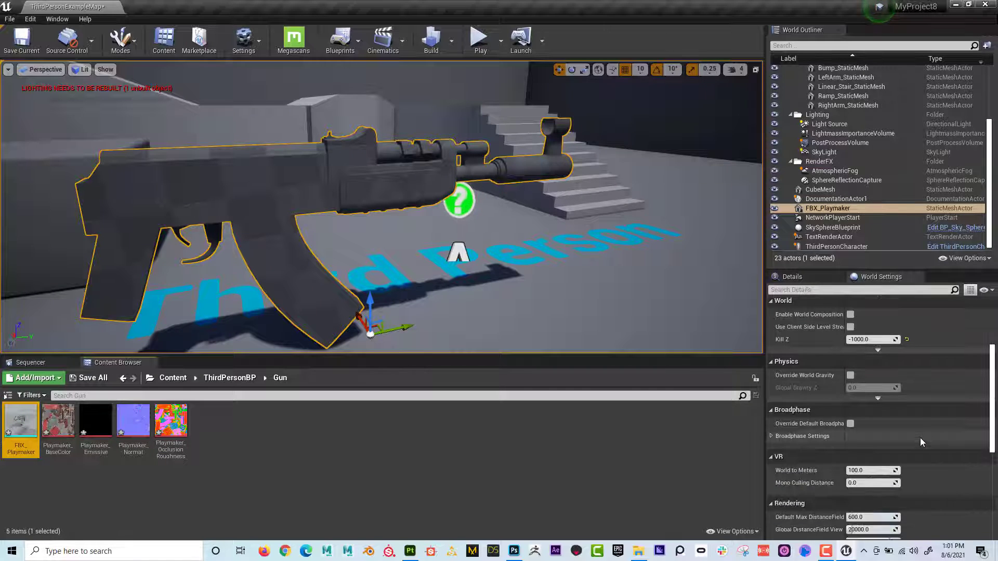
scroll(920, 438, up, 3)
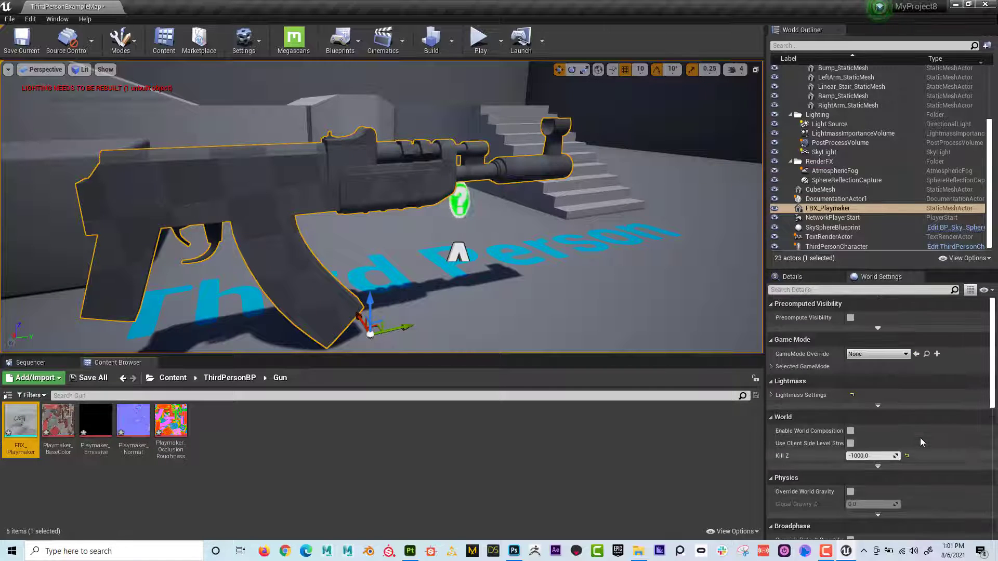
click(814, 279)
scroll(871, 411, down, 2)
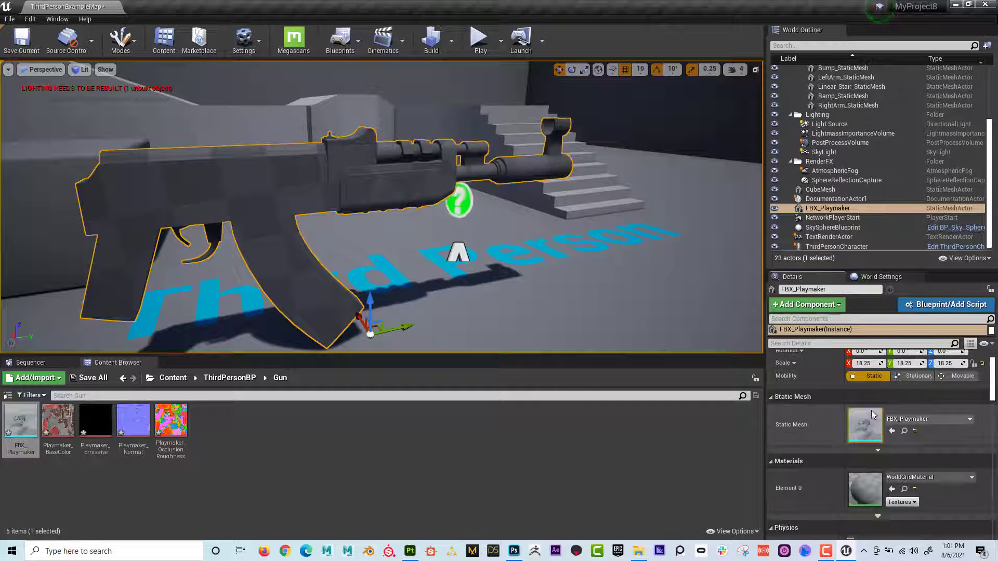
scroll(853, 465, down, 1)
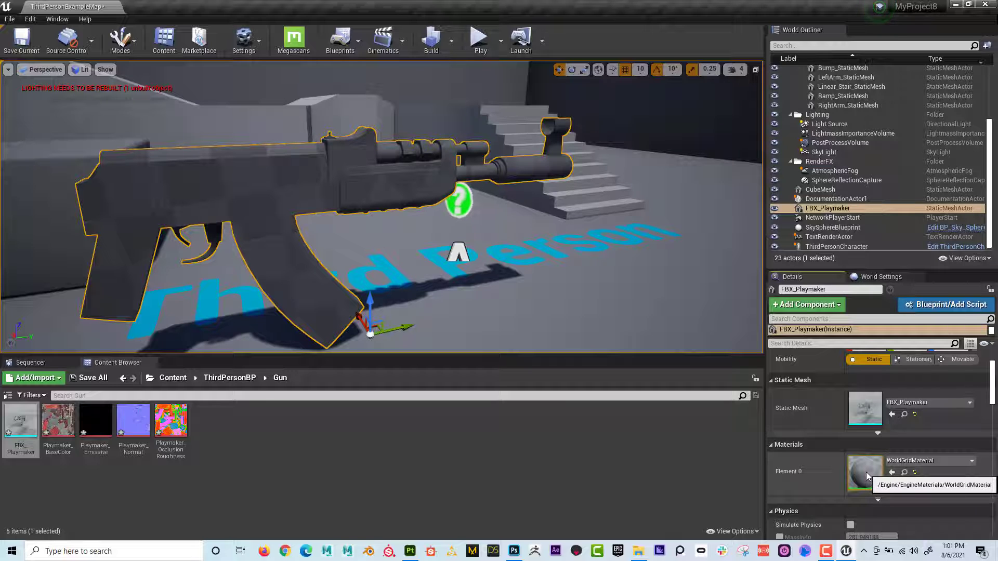
Open the rifle's default WorldGridMaterial despite the editing warning, examine its node graph, and close the material editor
double_click(866, 472)
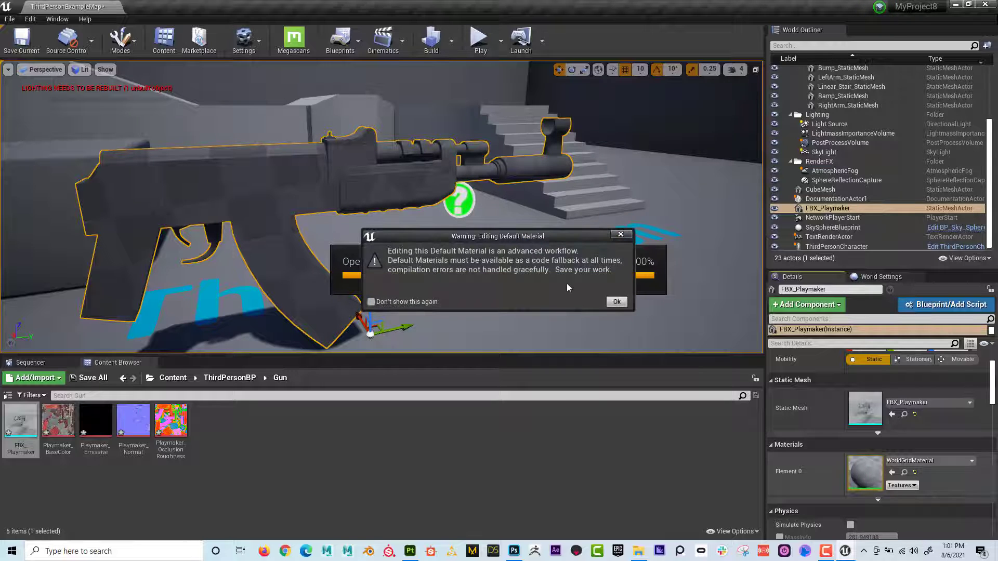
click(620, 234)
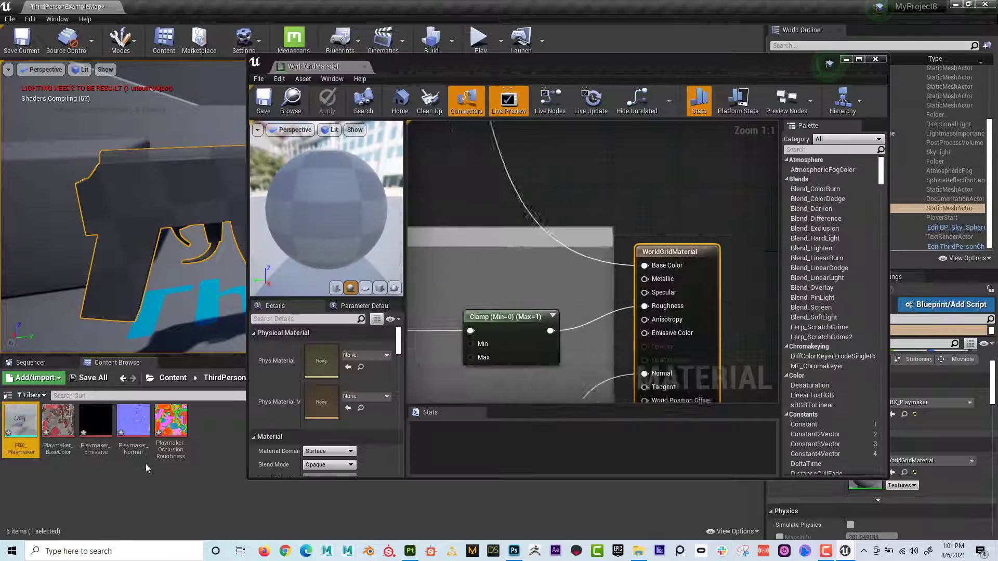
scroll(560, 279, down, 10)
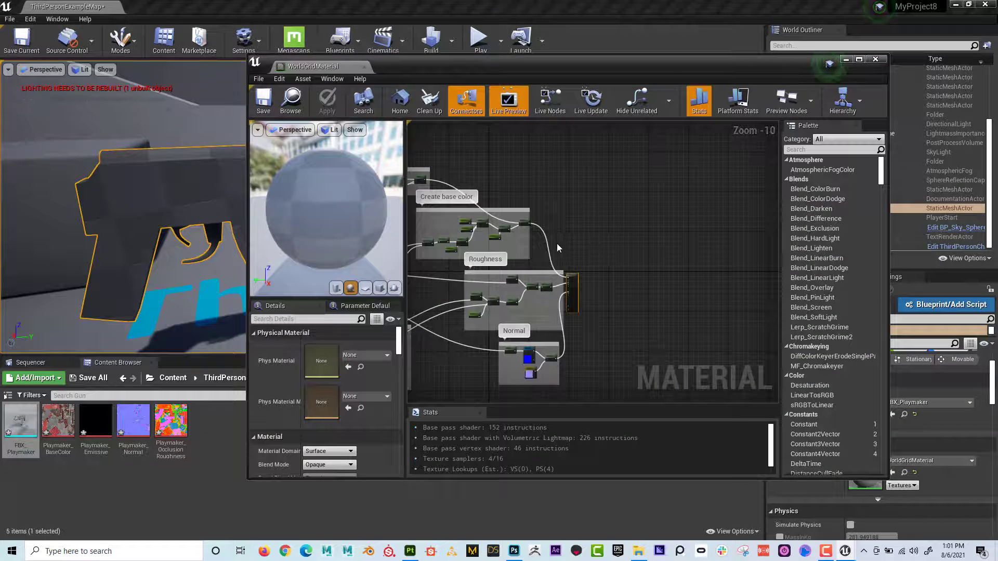
scroll(571, 243, up, 1)
click(876, 60)
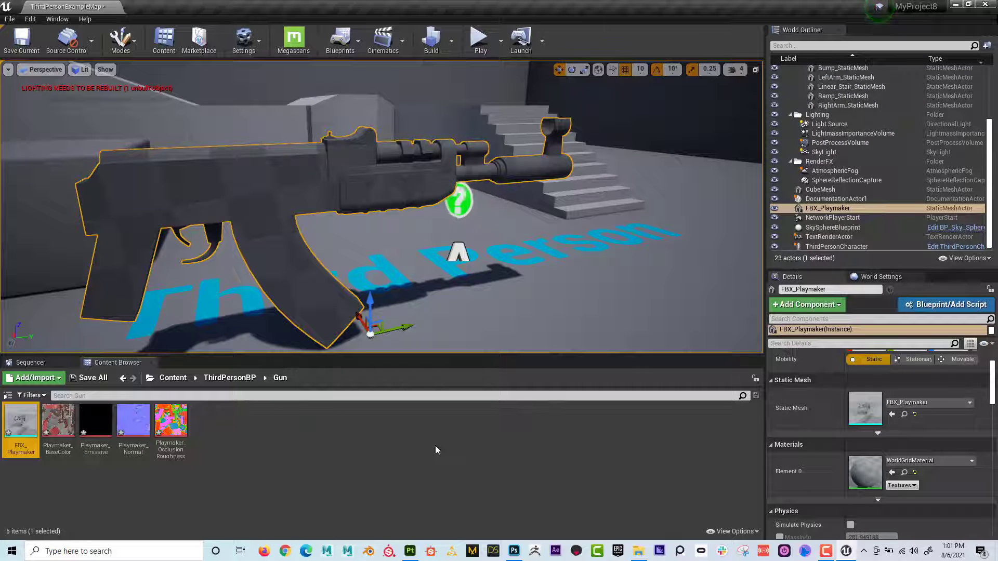
Create a material named PlaymakerMaterial in the Gun folder and apply it to the rifle in the level
right_click(240, 422)
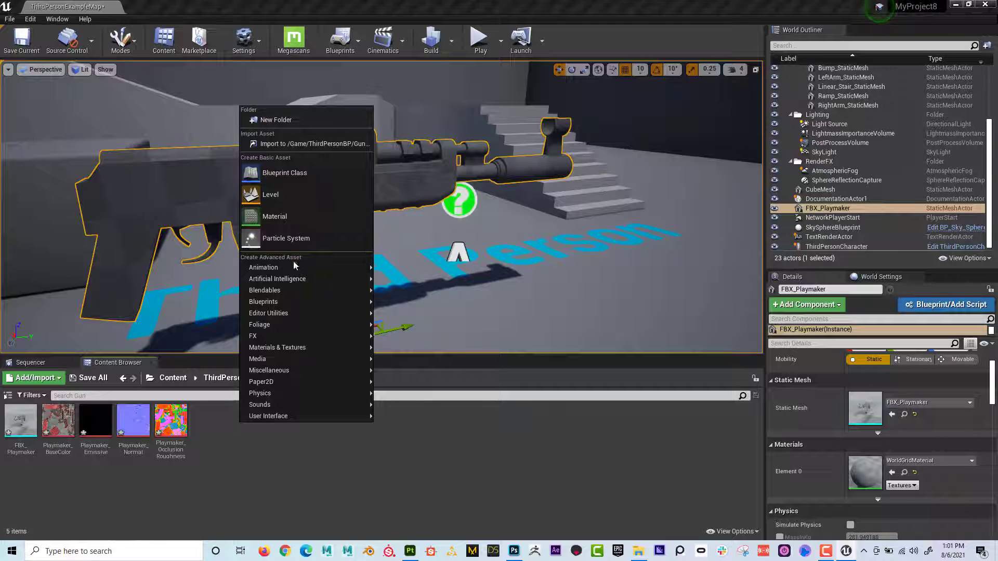
click(285, 222)
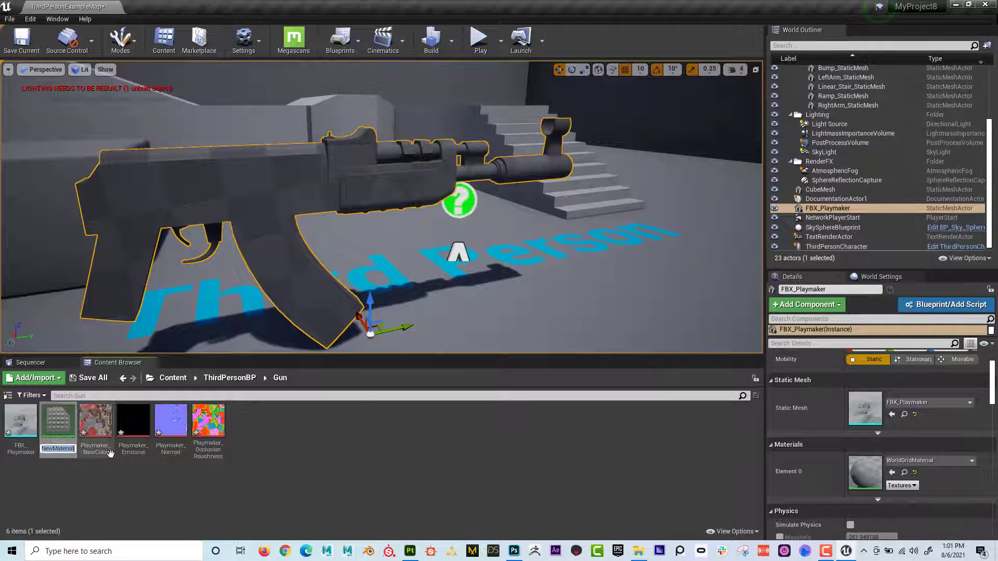
text(Playme)
text(terial)
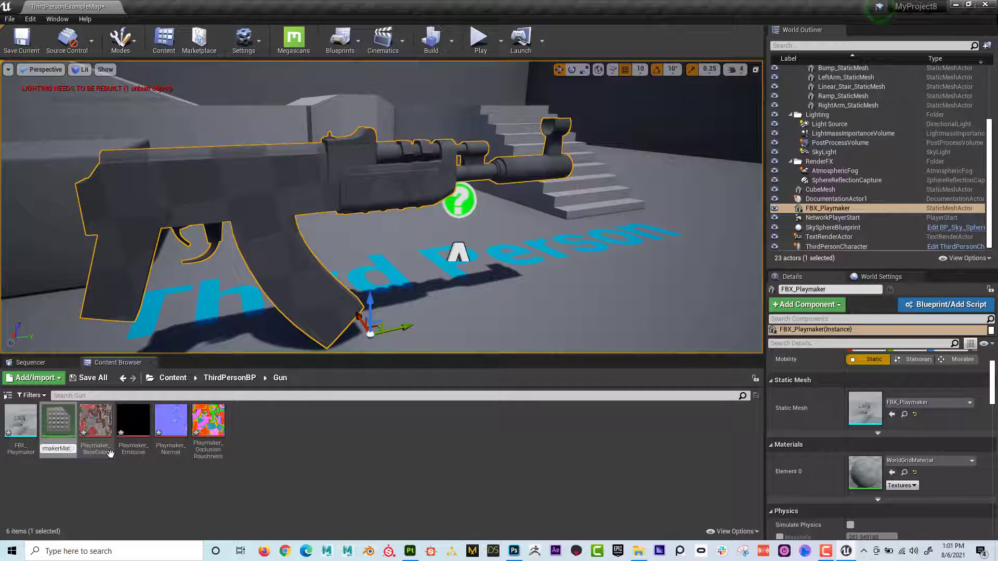
key(Return)
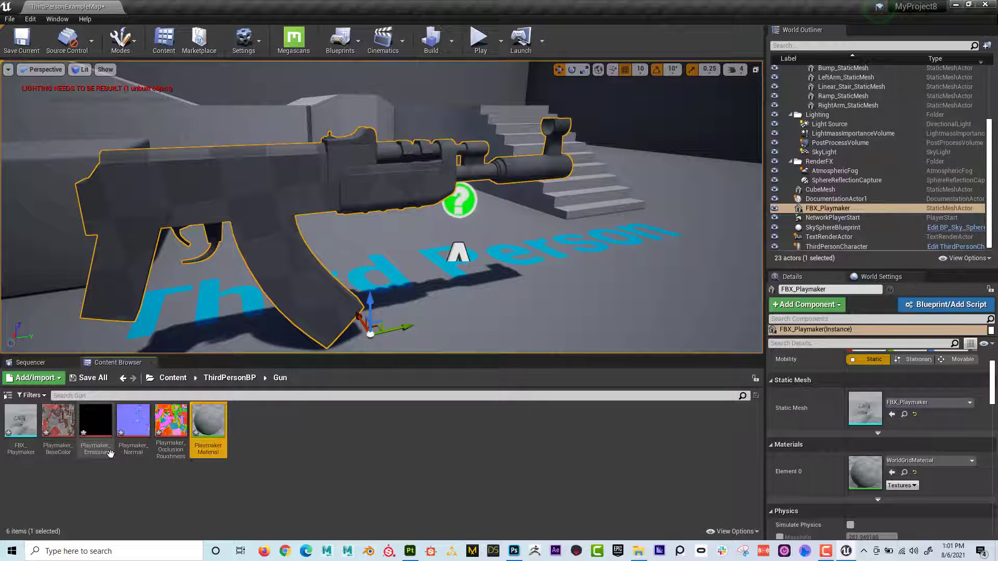
drag(223, 425, 250, 202)
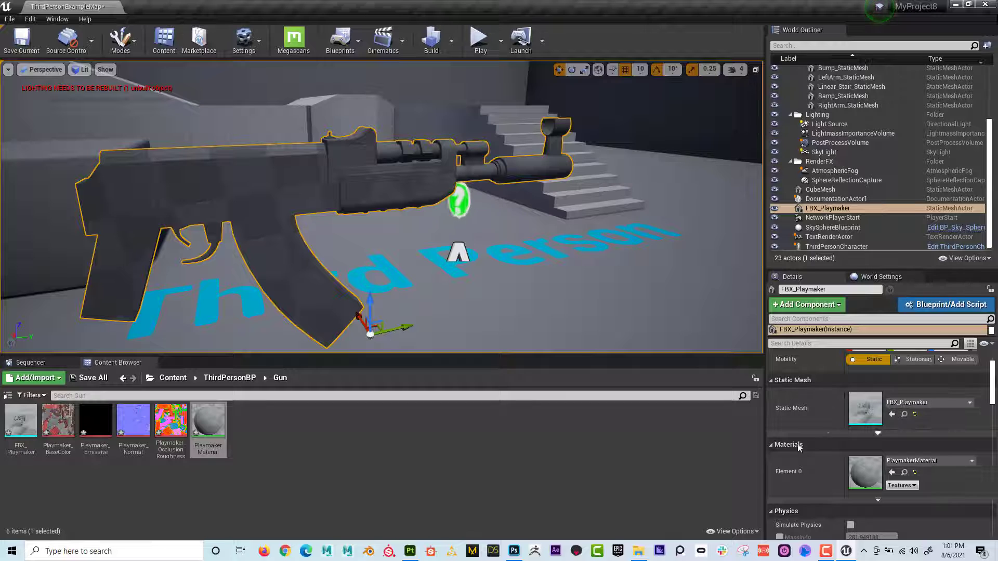
Open PlaymakerMaterial for editing and move its window so the Gun folder's textures stay accessible beside the node graph
double_click(214, 426)
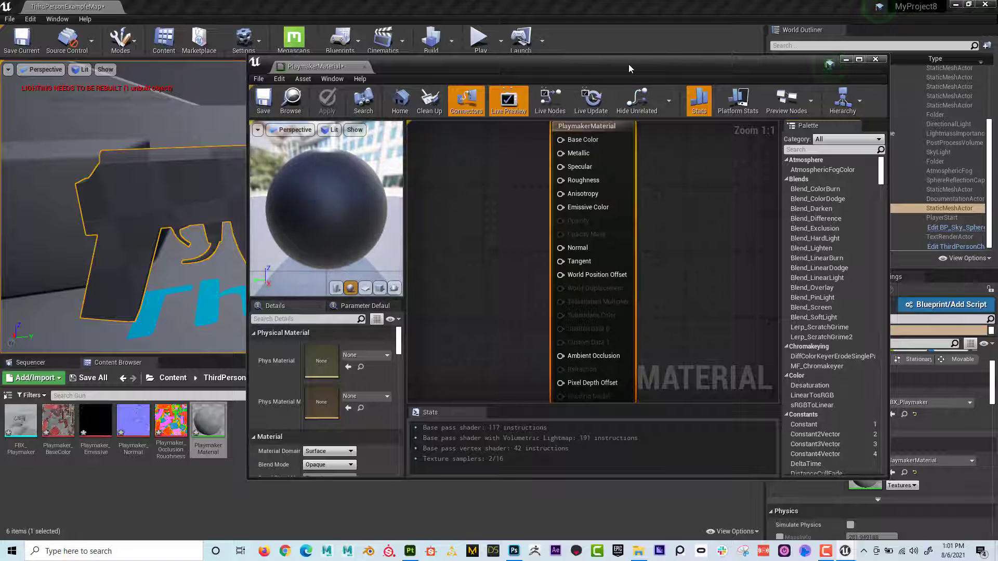
drag(629, 68, 648, 46)
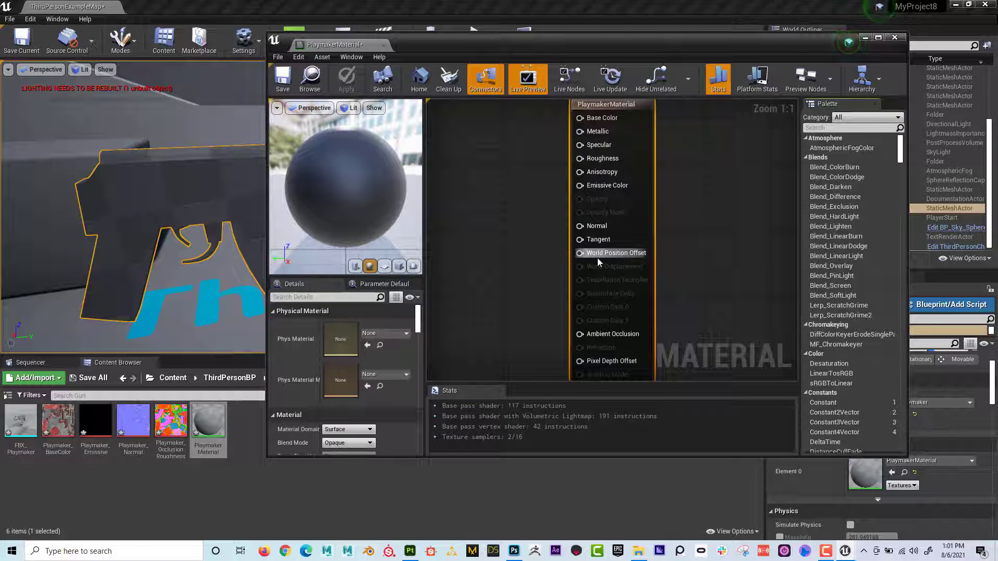
scroll(598, 257, down, 1)
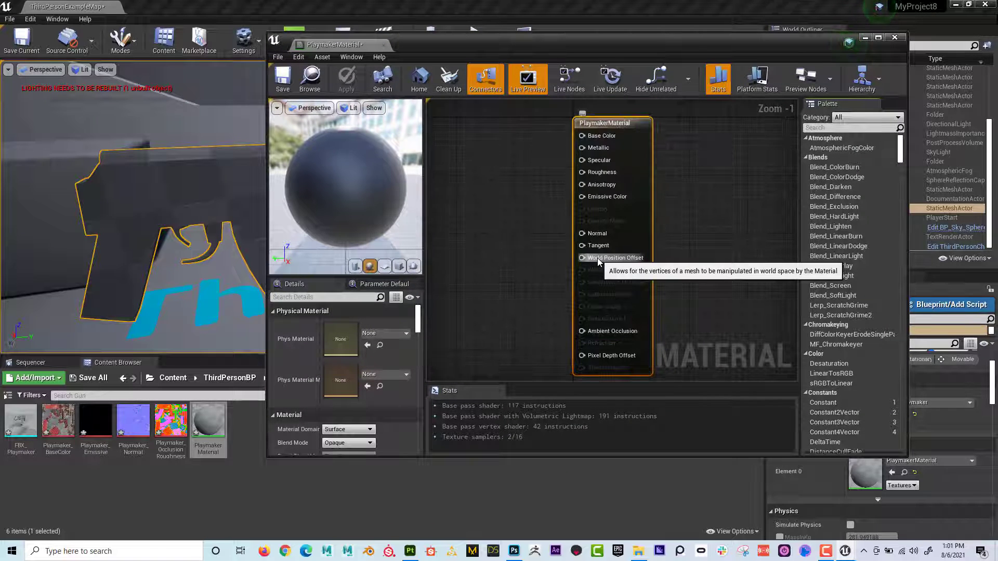
scroll(560, 220, down, 4)
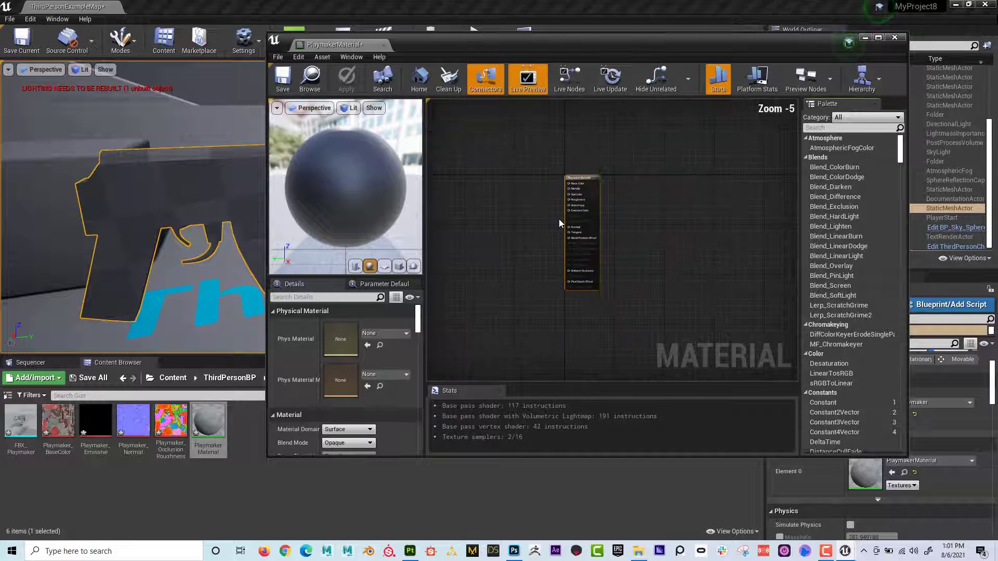
scroll(559, 219, up, 2)
scroll(560, 220, down, 1)
right_drag(560, 220, 653, 221)
scroll(652, 221, up, 3)
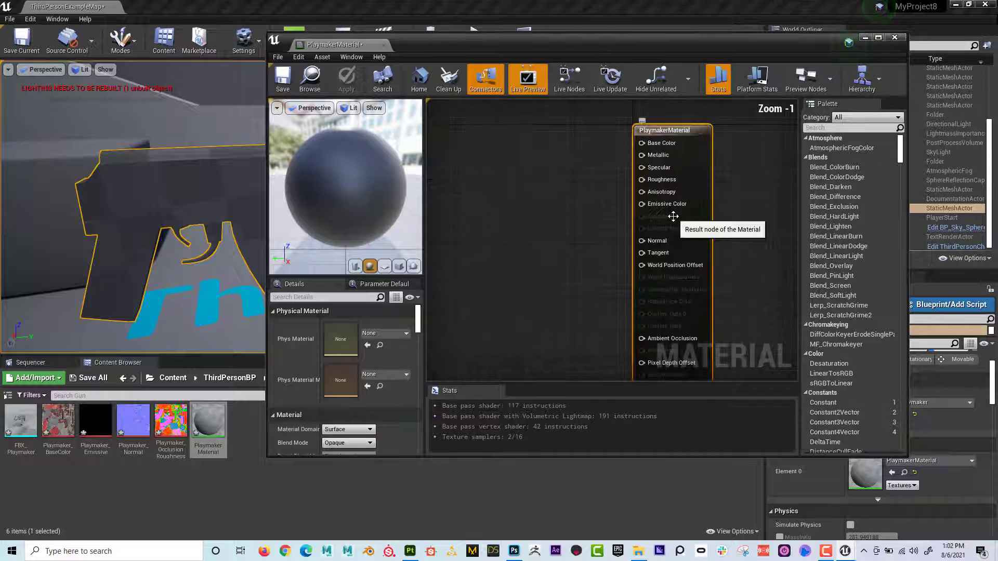
scroll(681, 239, up, 1)
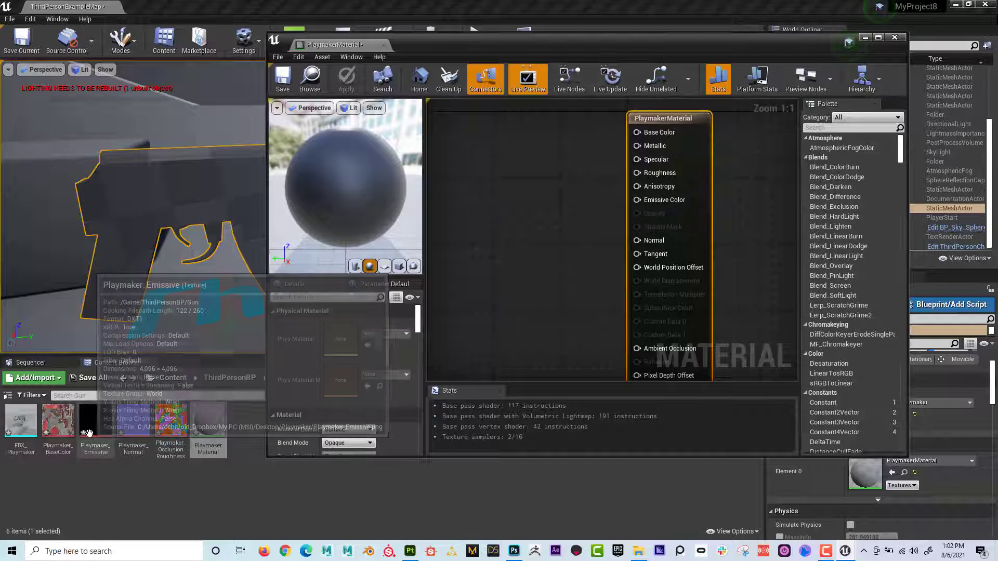
Add the Playmaker_BaseColor texture to the material graph and connect its RGB output to Base Color
mouse_move(67, 421)
drag(66, 422, 498, 123)
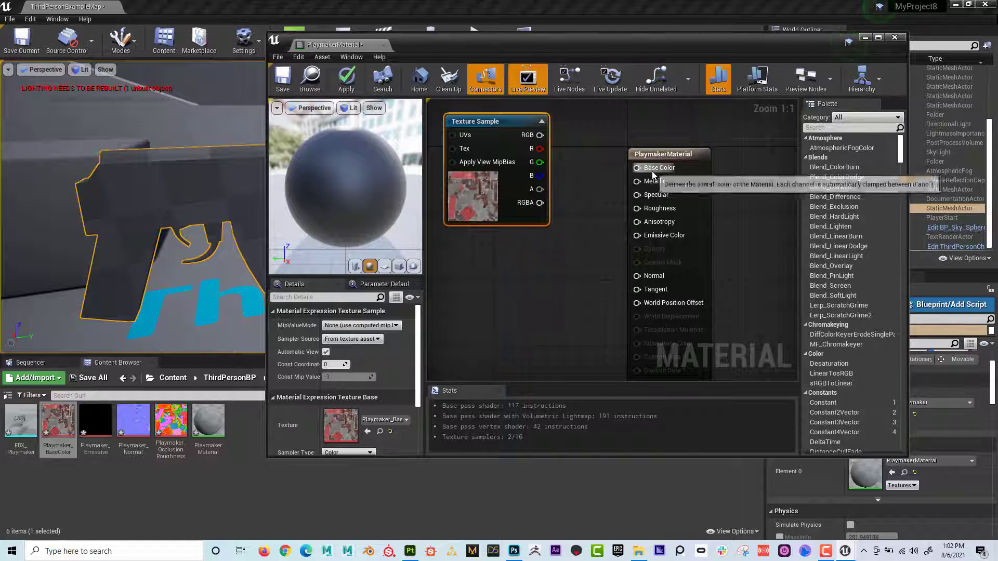
drag(540, 135, 637, 171)
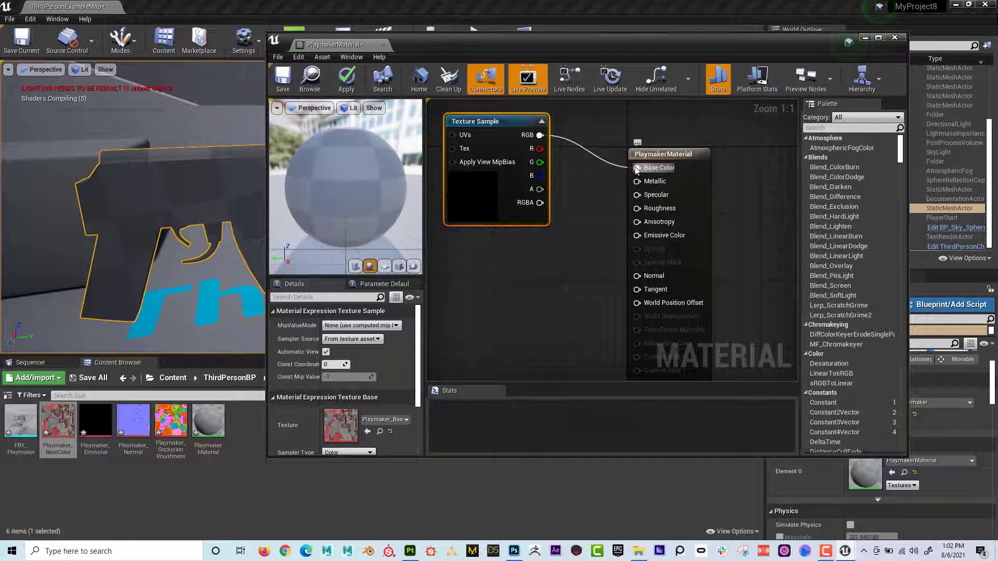
Examine the textured preview sphere and look through its view mode and camera options, keeping the Lit mode
drag(322, 170, 326, 136)
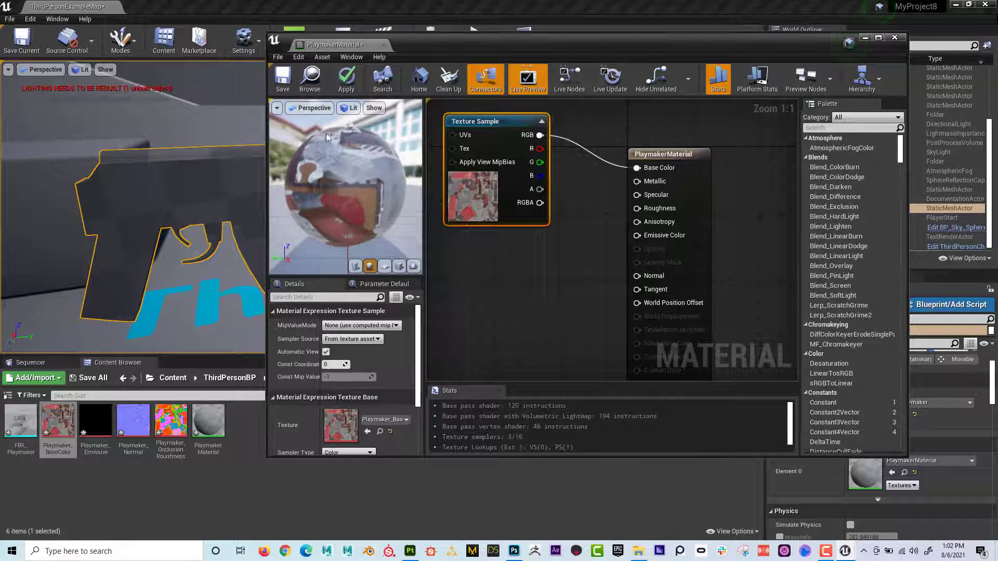
click(355, 111)
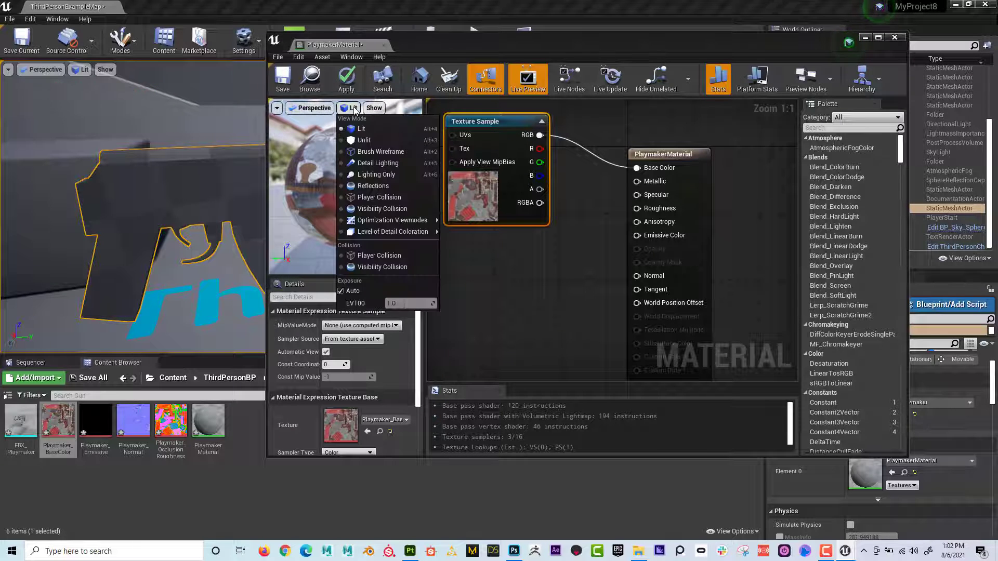
click(367, 132)
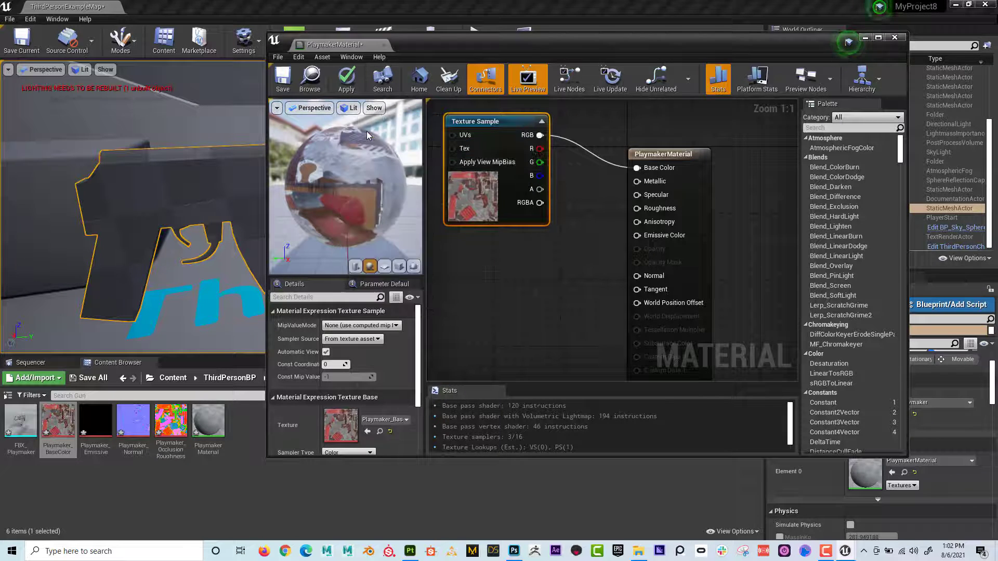
click(351, 109)
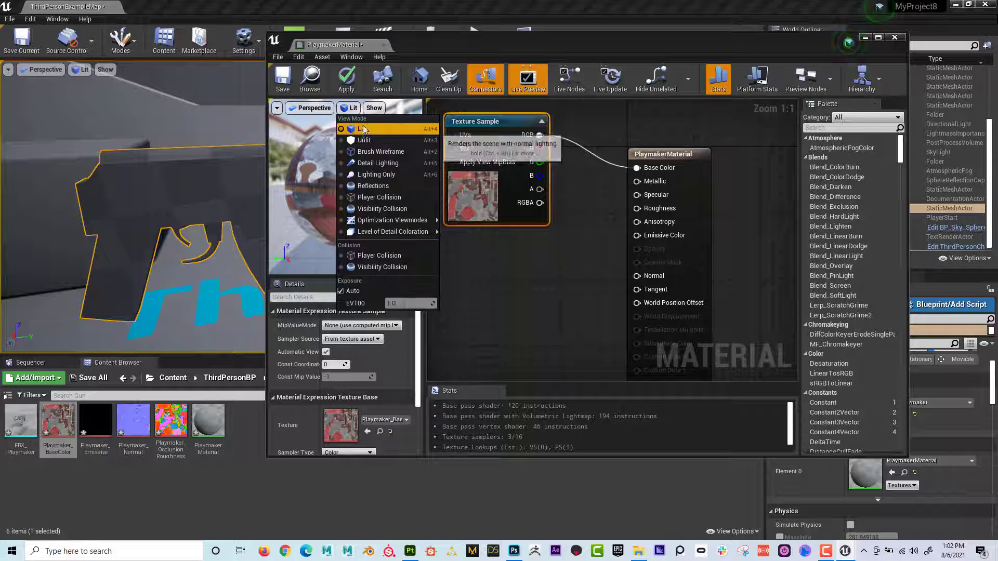
click(362, 130)
click(351, 109)
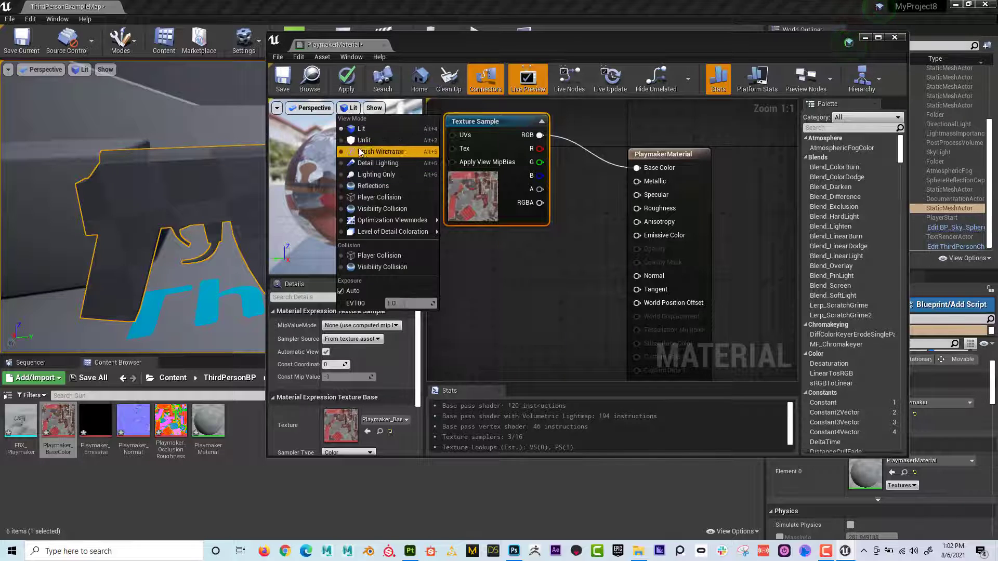
mouse_move(280, 108)
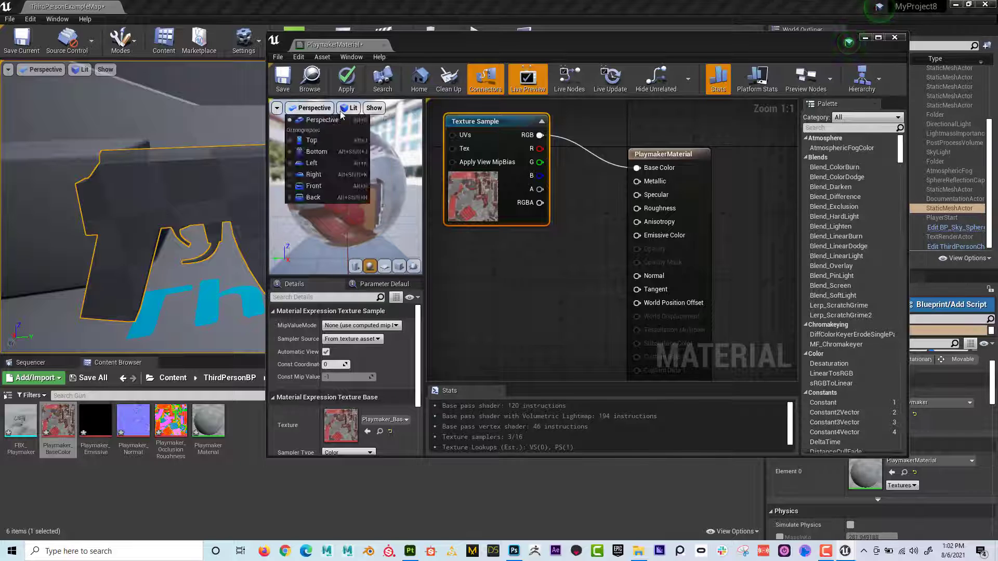
mouse_move(326, 112)
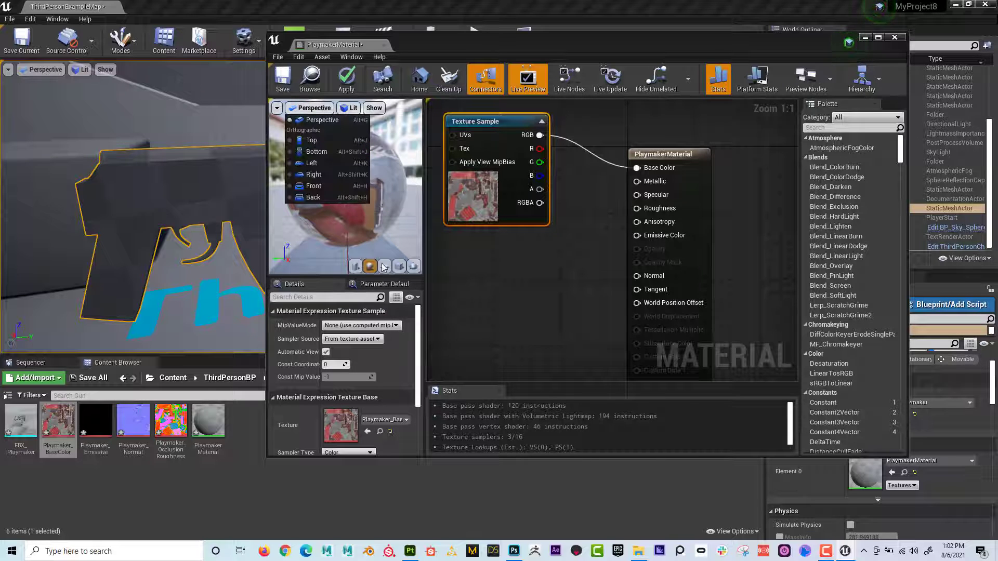
Preview the material on a cube from farther away and return the preview mesh to the sphere
click(398, 267)
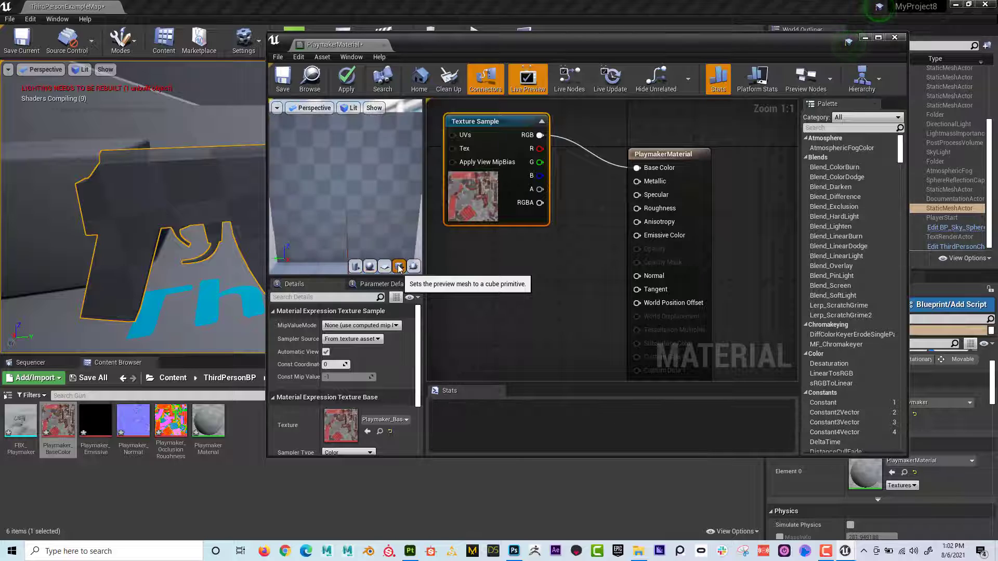
drag(357, 209, 353, 229)
scroll(358, 208, down, 4)
click(370, 266)
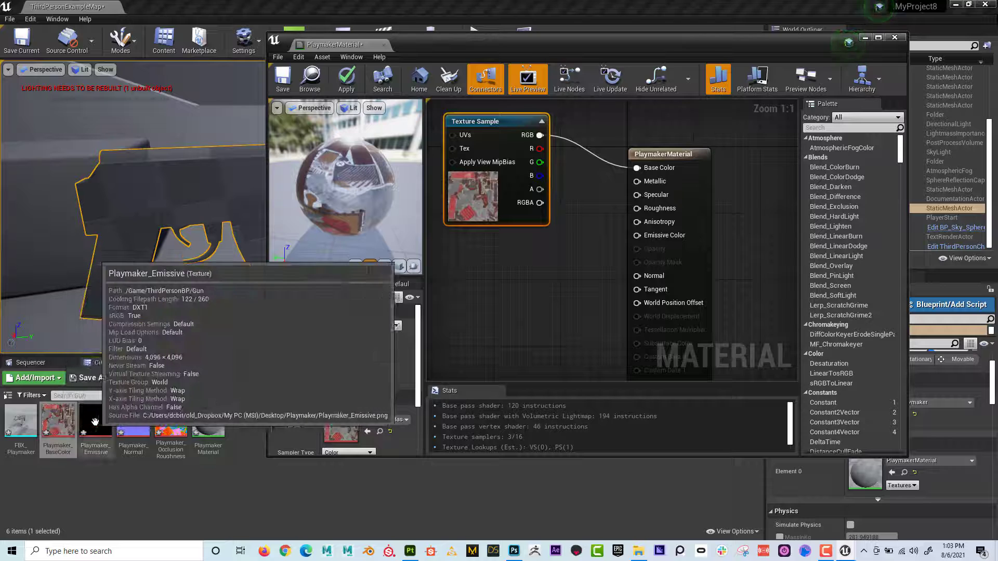
Add the Playmaker_Emissive texture below the base color sample, connect its RGB output to Emissive Color, and save the material
drag(96, 421, 490, 266)
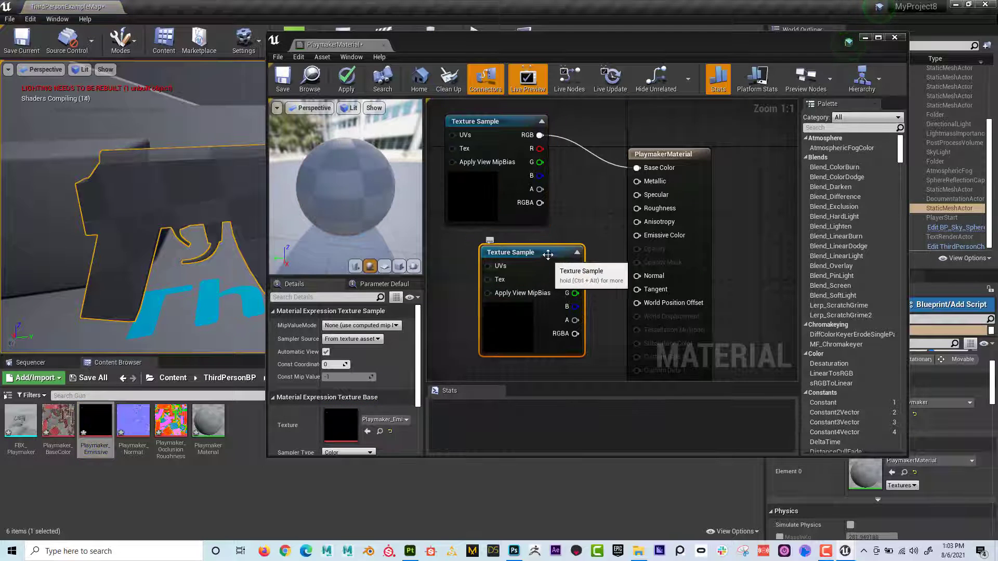
drag(548, 254, 513, 249)
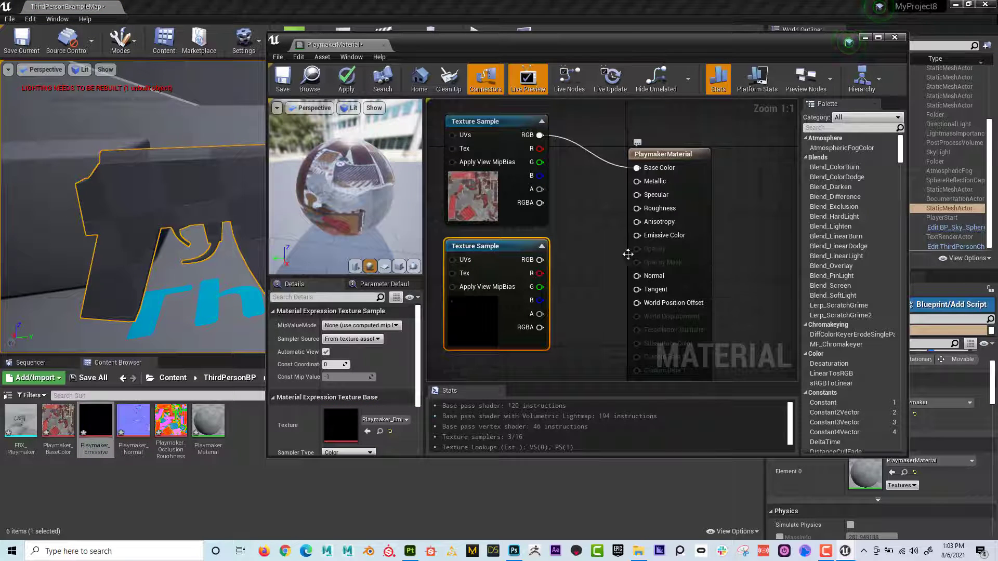
drag(540, 260, 638, 236)
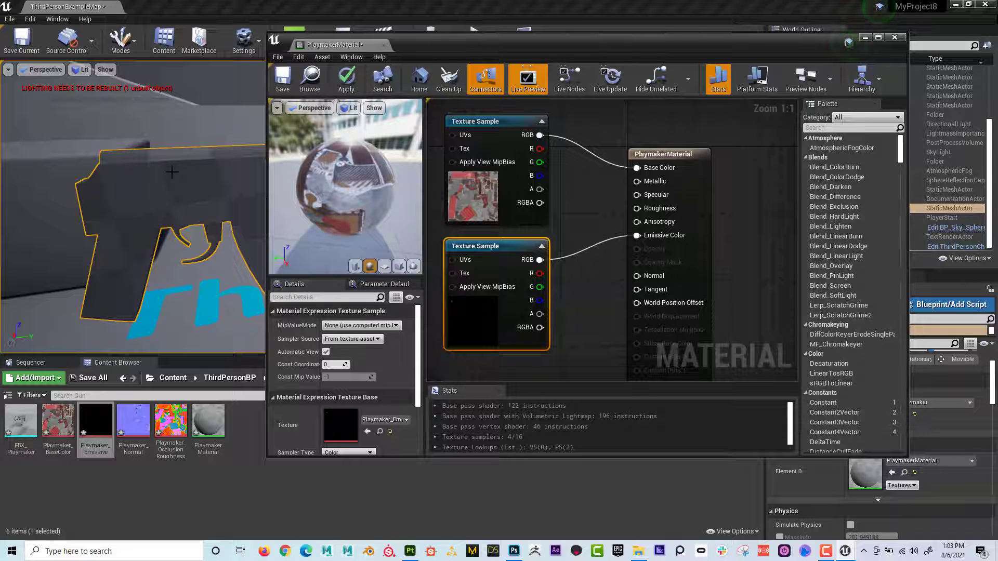
click(281, 78)
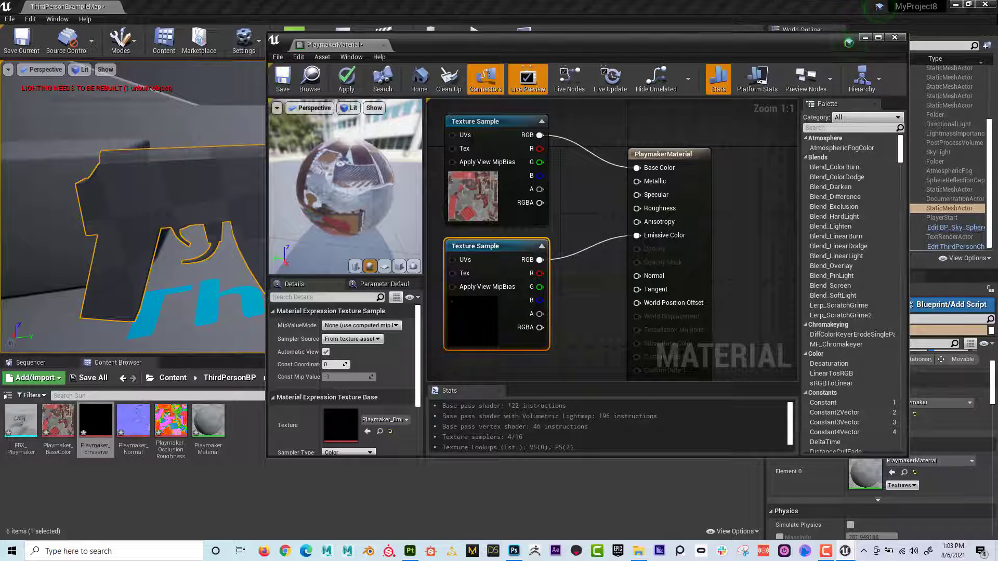
Switch to Photoshop to examine the red, green and blue channels of Playmaker_OcclusionRoughnessMetallic.png, and return to Unreal
scroll(584, 185, down, 2)
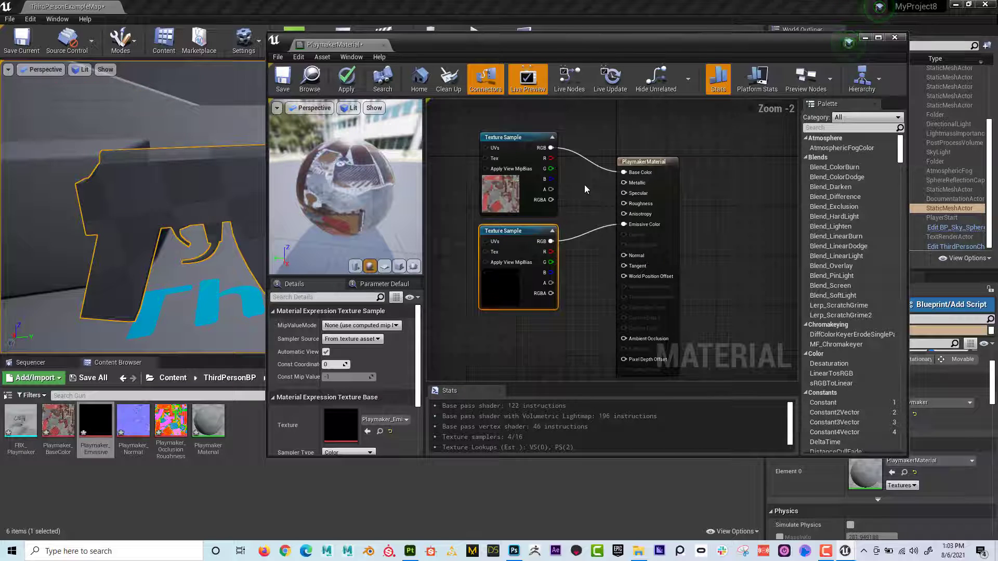
right_drag(575, 172, 548, 160)
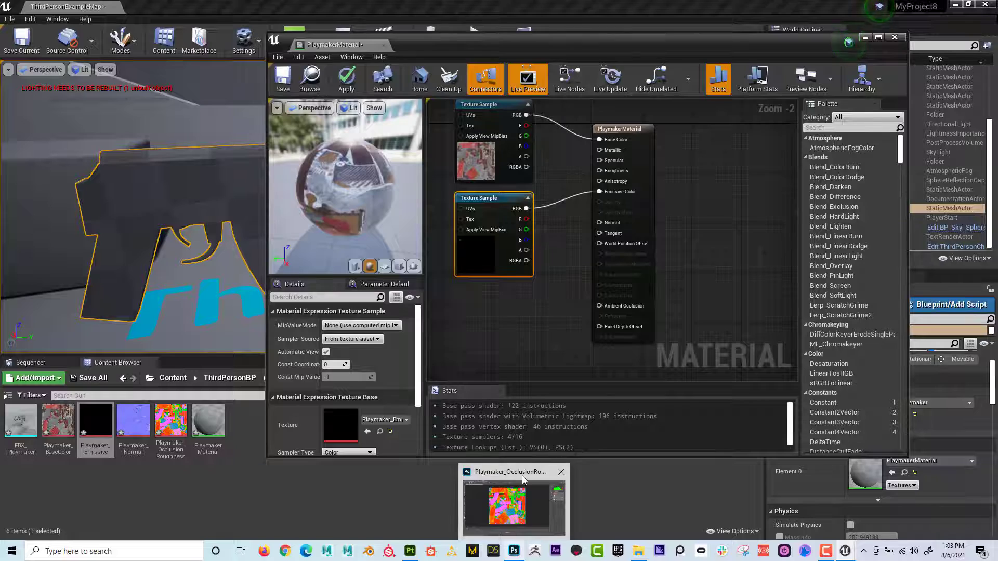
click(514, 551)
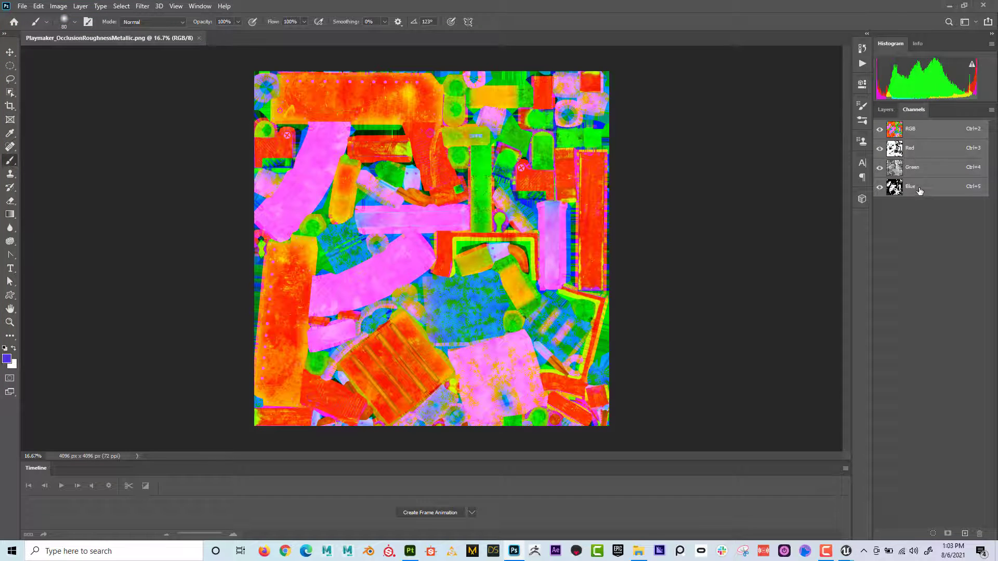
click(951, 6)
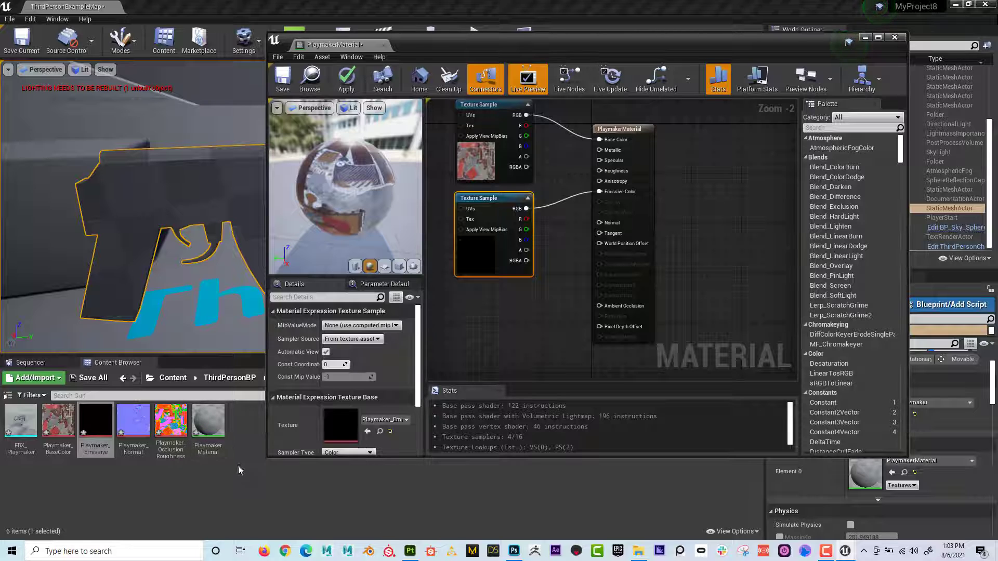
Open the Playmaker_OcclusionRoughnessMetallic texture asset, disable its sRGB setting and save it
double_click(162, 420)
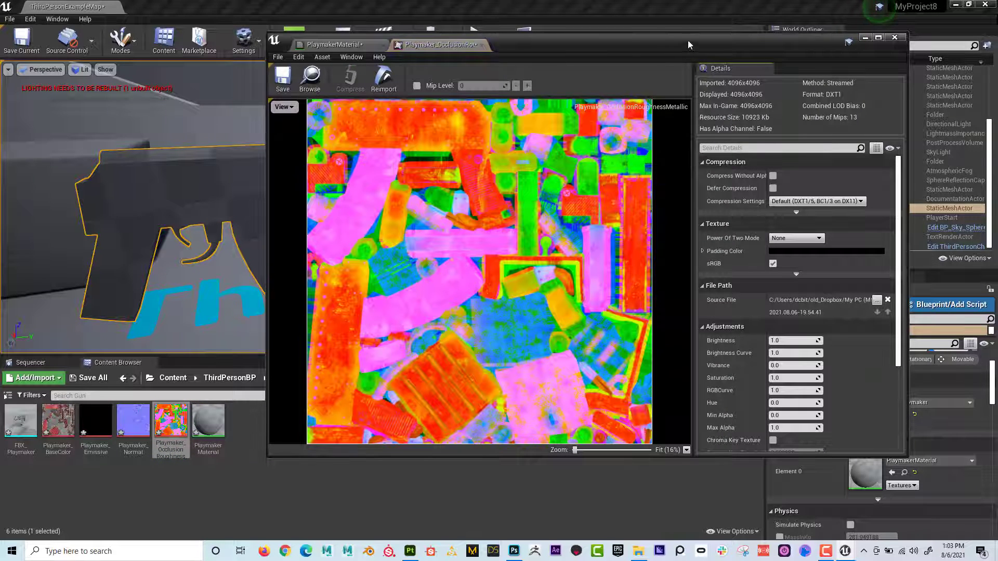
drag(688, 45, 570, 48)
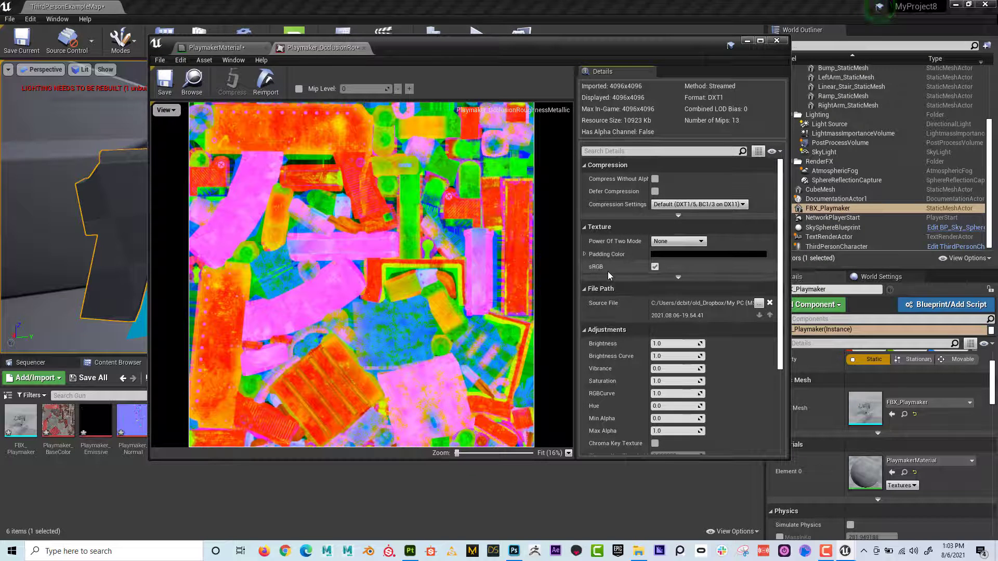
click(655, 268)
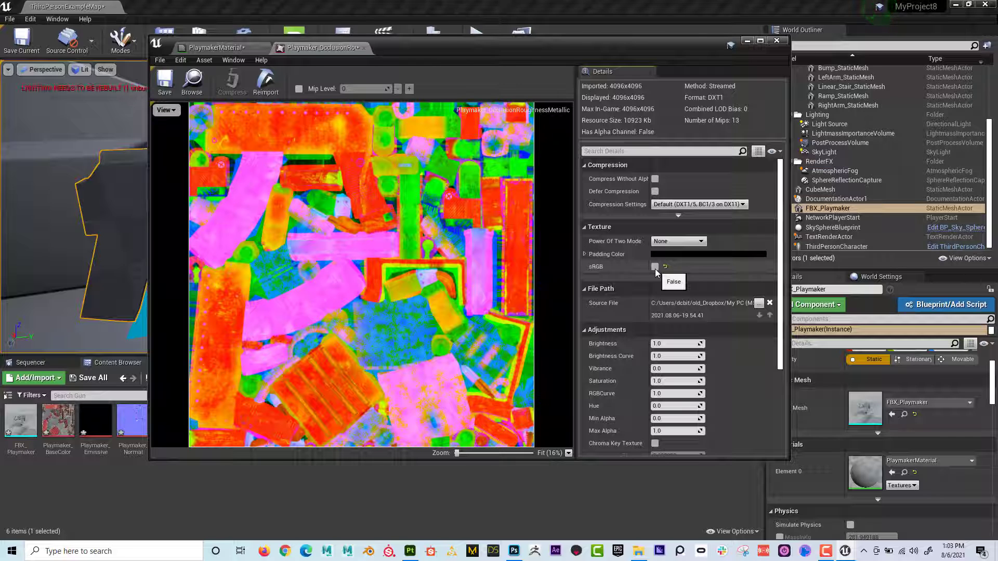
click(166, 82)
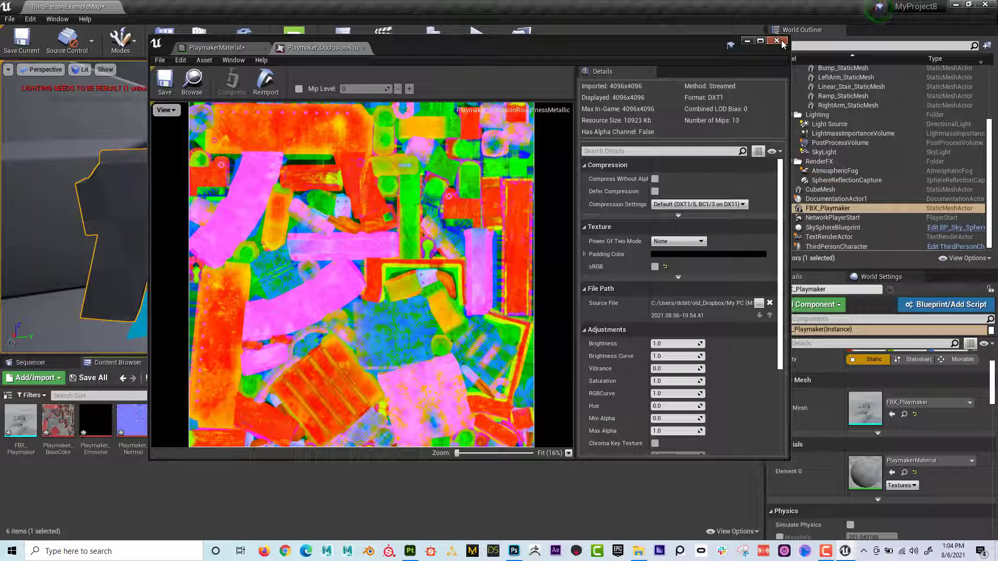
Return to the PlaymakerMaterial graph and add the Playmaker_OcclusionRoughnessMetallic texture below the emissive sample
click(214, 49)
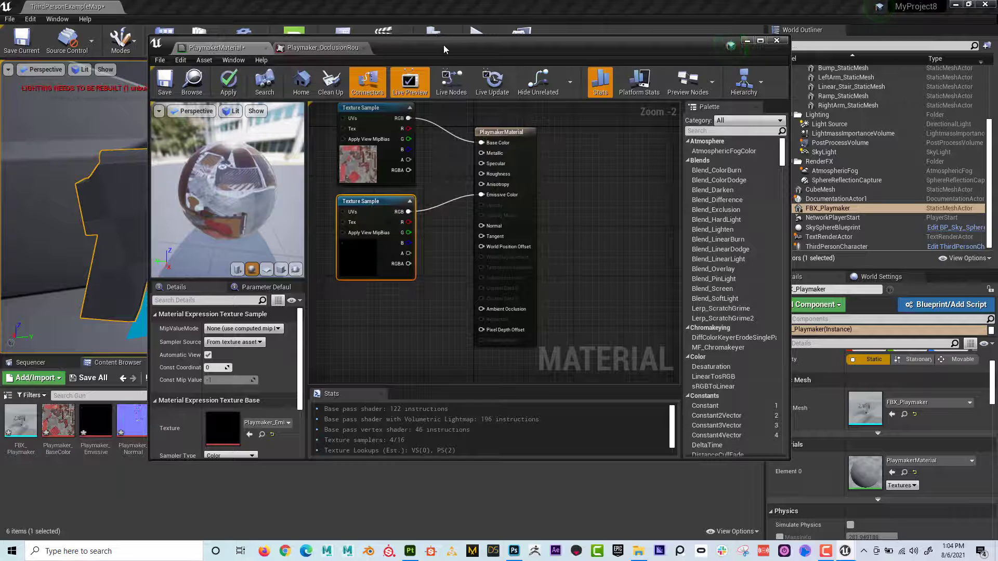
drag(442, 45, 573, 48)
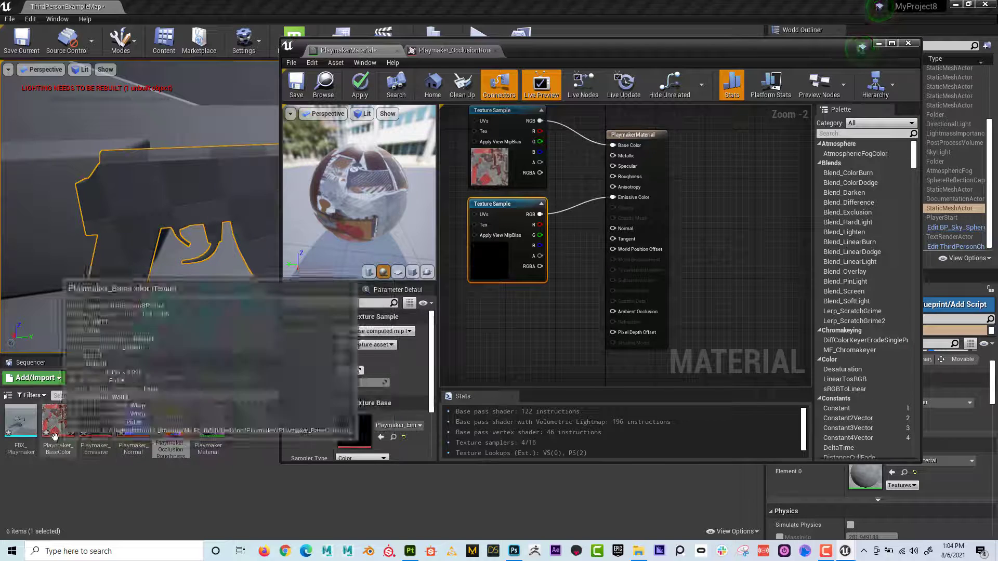
drag(166, 432, 497, 299)
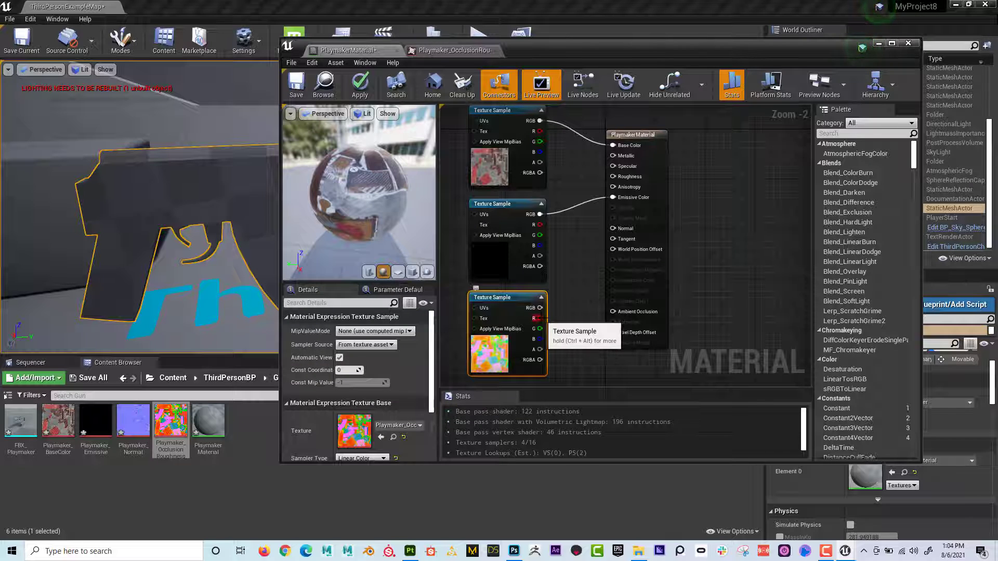
drag(515, 300, 509, 296)
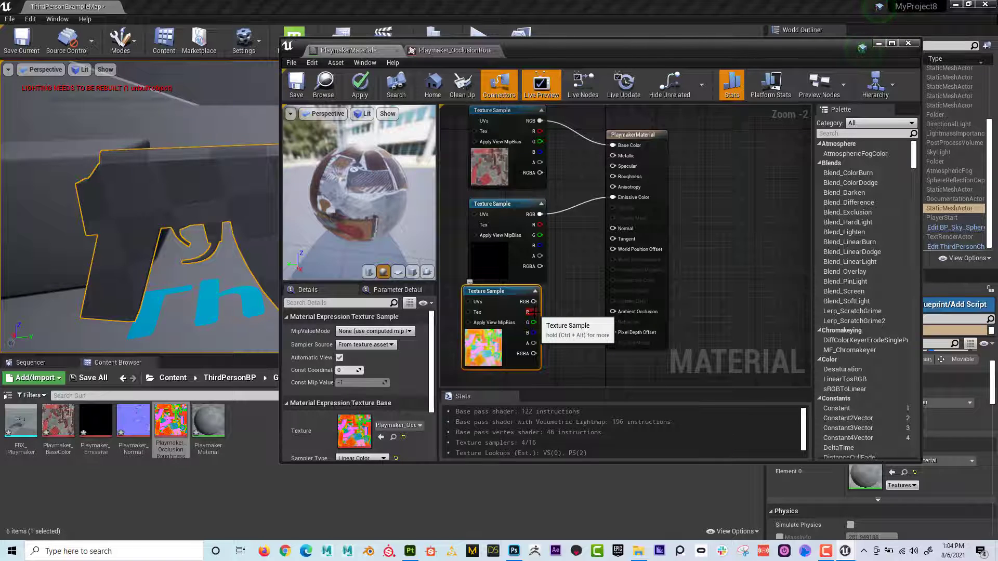
Connect the packed texture's R output to Ambient Occlusion, G to Roughness and B to Metallic, and save the material
drag(528, 312, 612, 312)
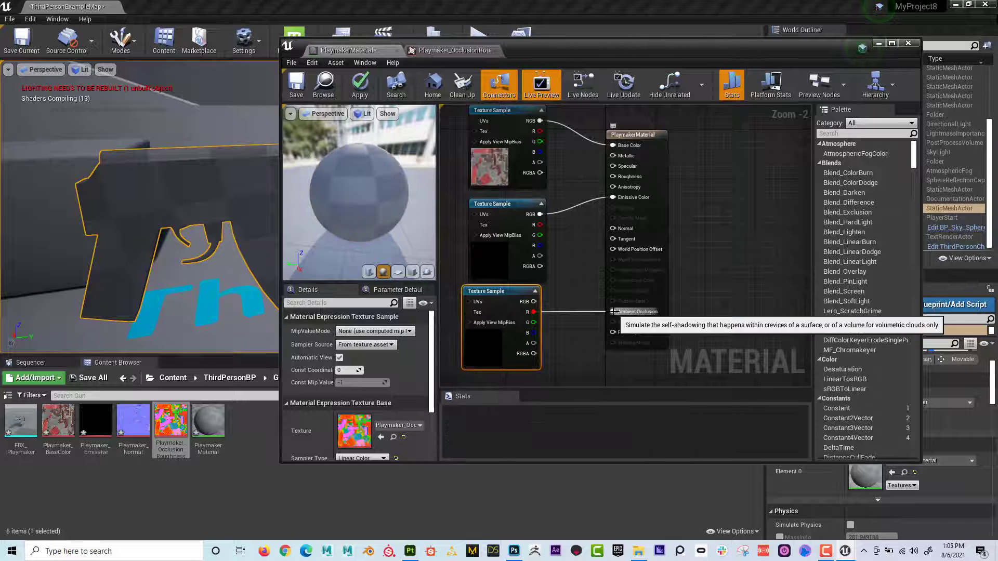
drag(534, 323, 620, 175)
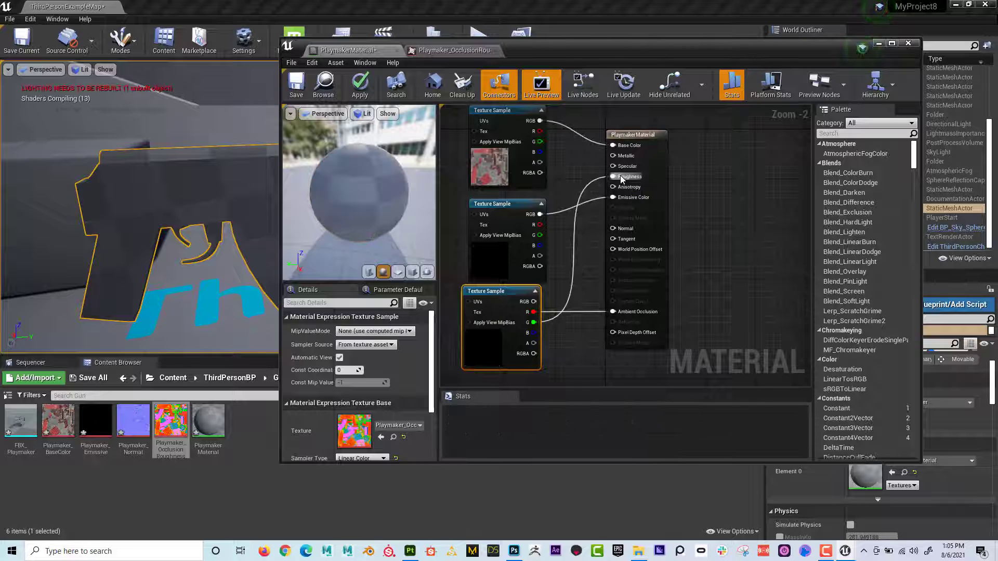
drag(531, 333, 612, 156)
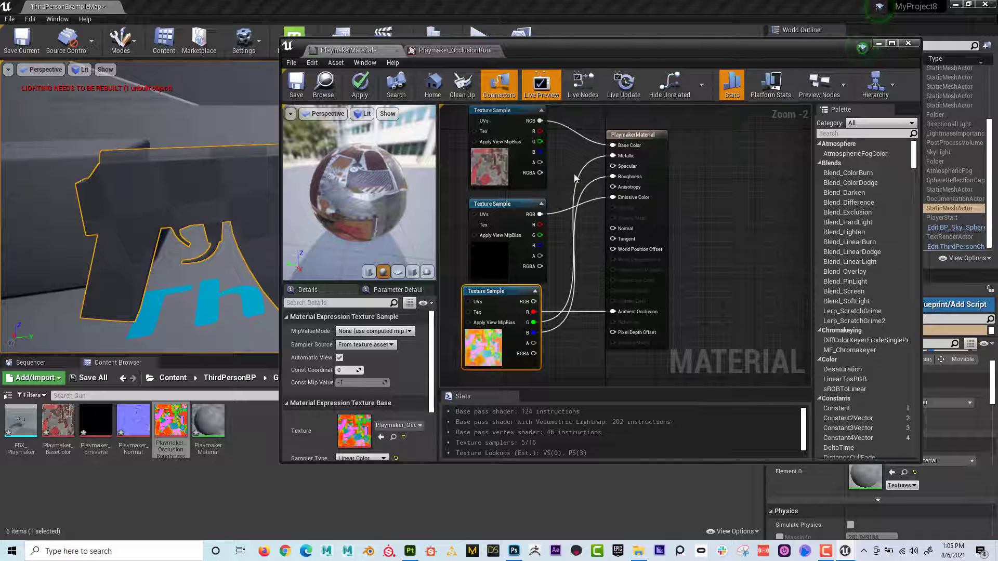
click(298, 85)
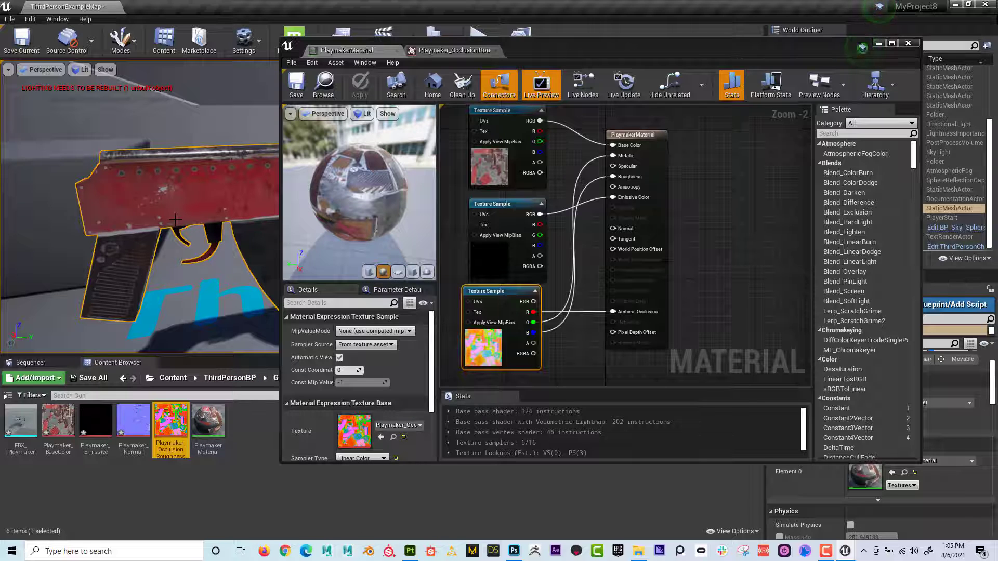
Close the material editor and inspect the textured rifle from both sides in the level
click(913, 45)
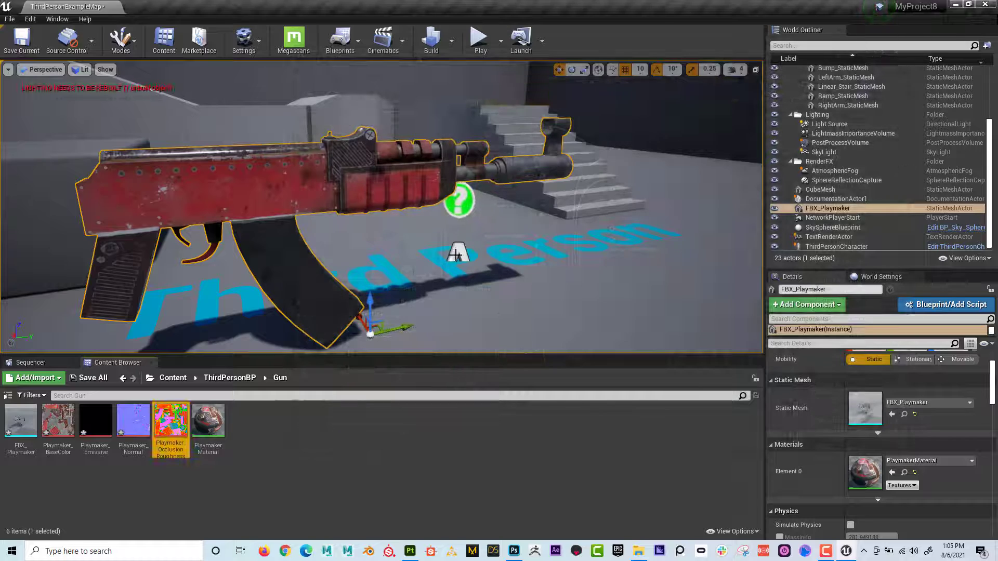
alt+drag(455, 255, 359, 264)
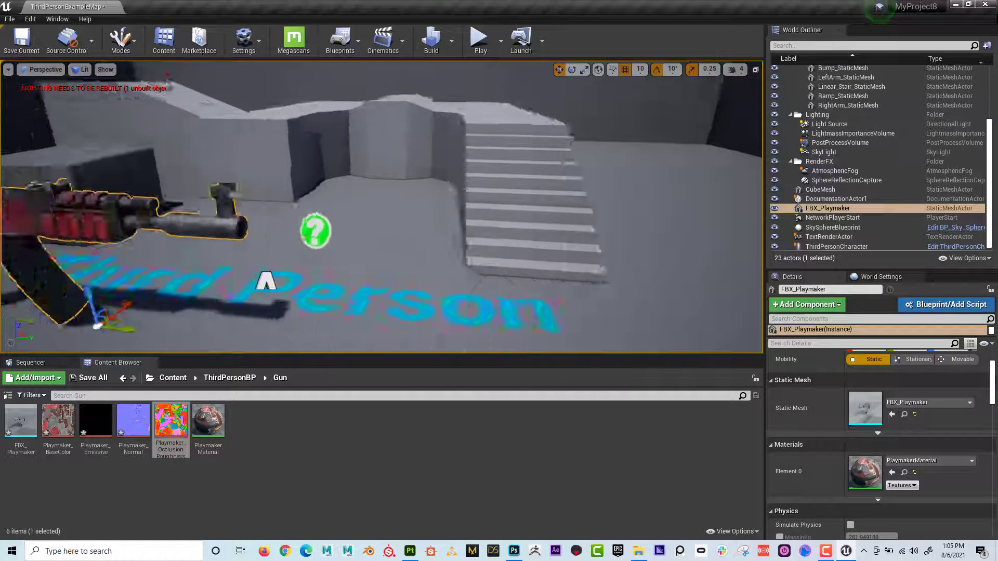
right_drag(358, 264, 131, 254)
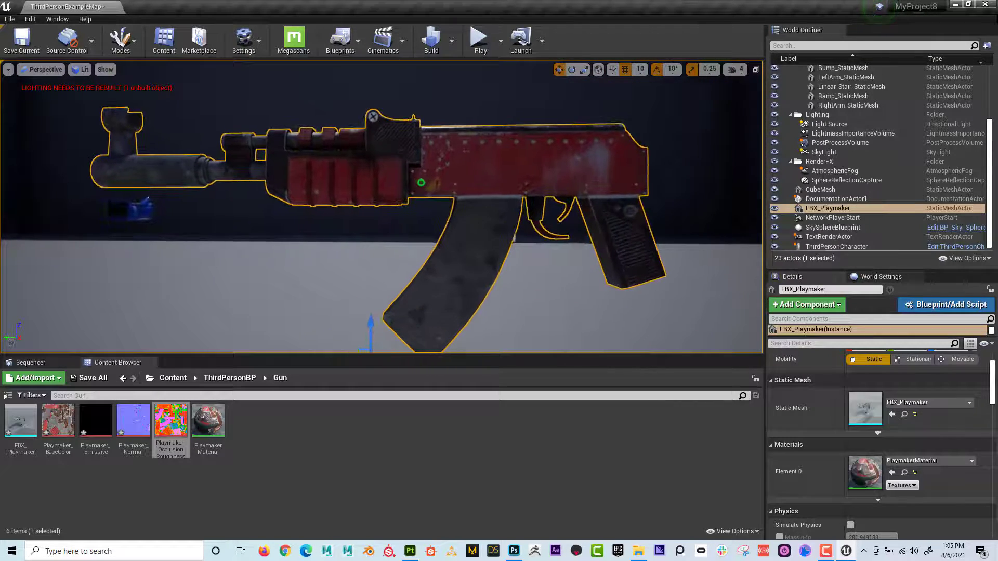
Reopen PlaymakerMaterial, widen its editor window and try the Masked blend mode to enable the Opacity Mask input
double_click(210, 423)
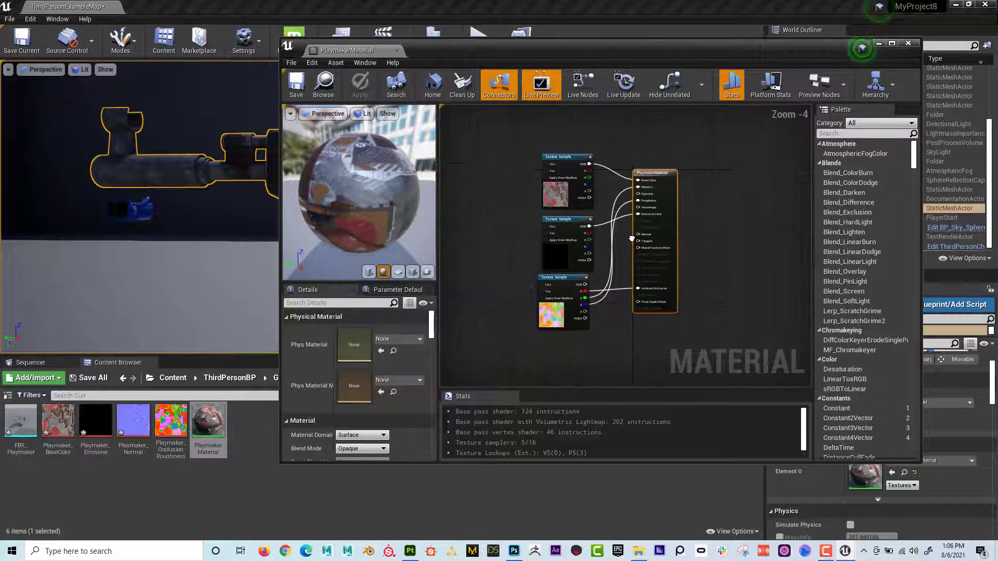
scroll(651, 260, up, 1)
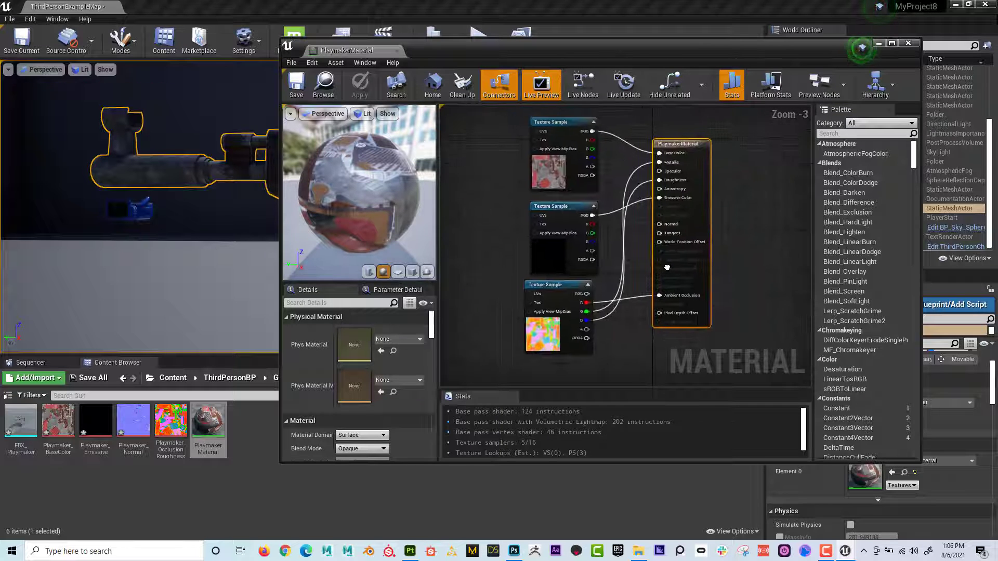
scroll(671, 211, up, 3)
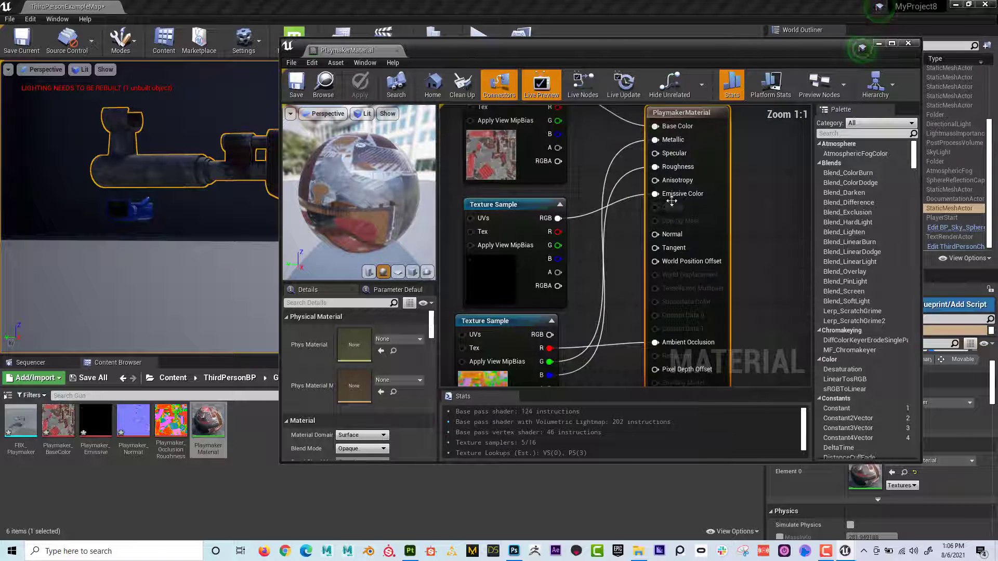
scroll(676, 221, down, 2)
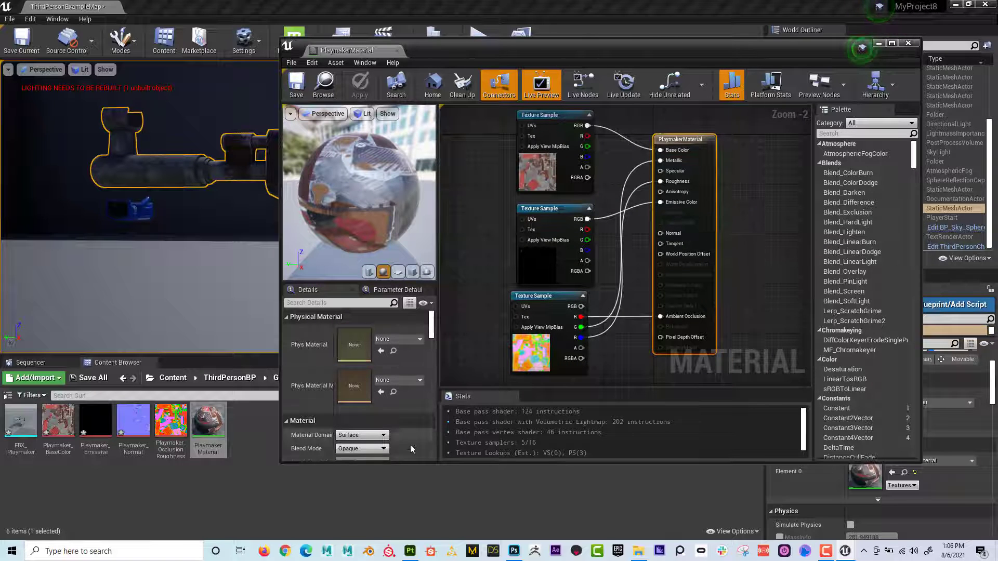
click(422, 469)
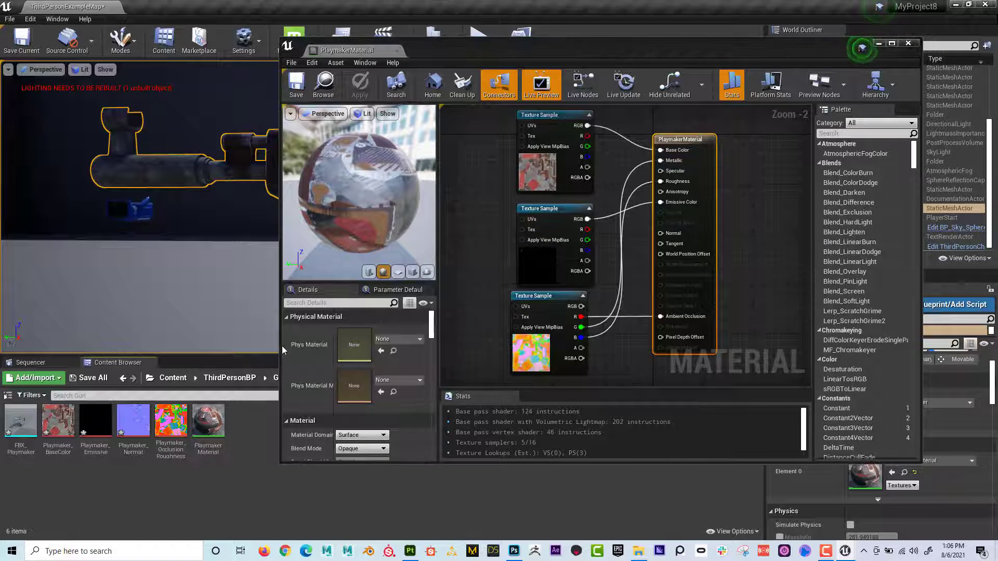
drag(280, 346, 192, 346)
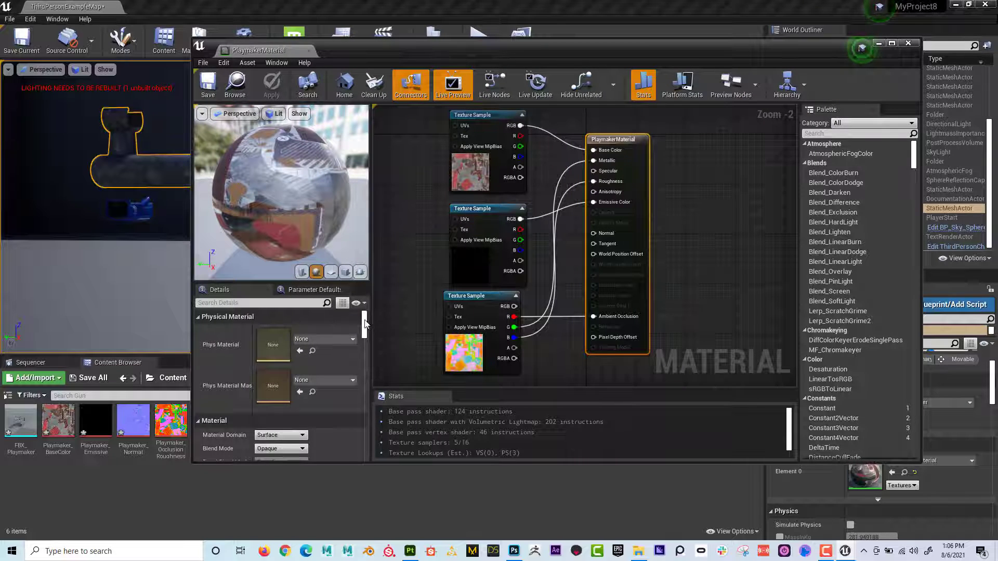
mouse_move(365, 324)
mouse_down()
mouse_move(365, 341)
mouse_move(365, 330)
mouse_up()
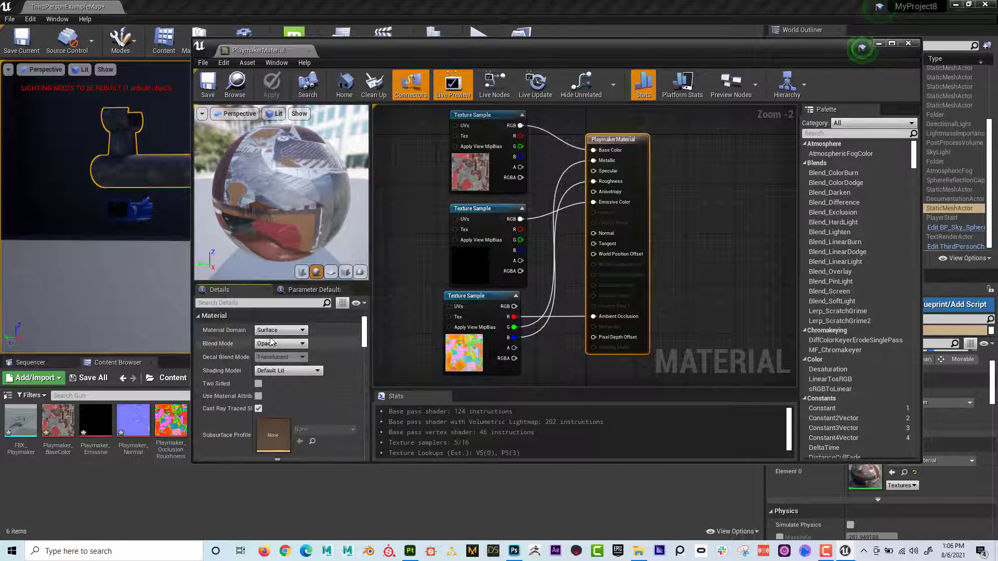
click(287, 345)
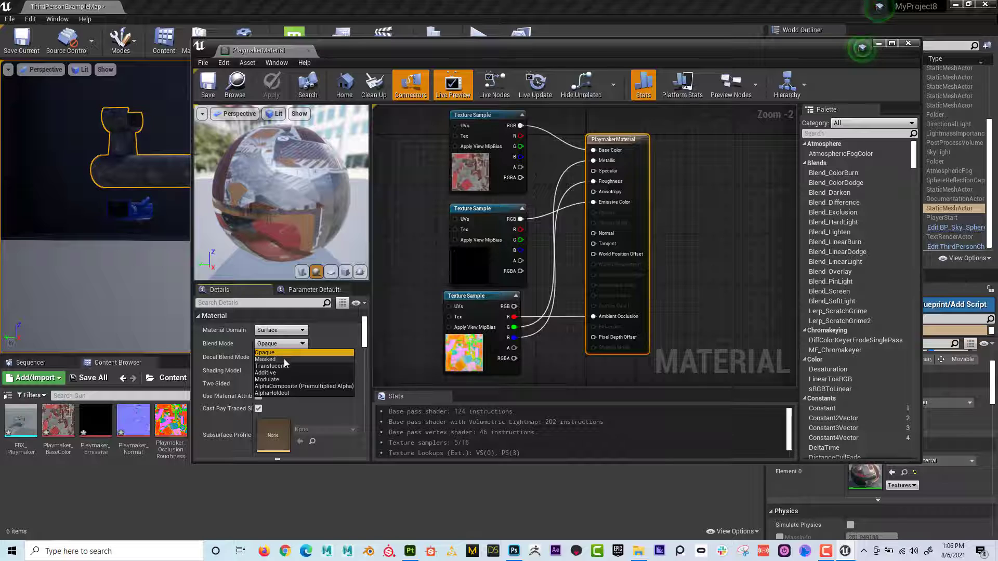
click(284, 360)
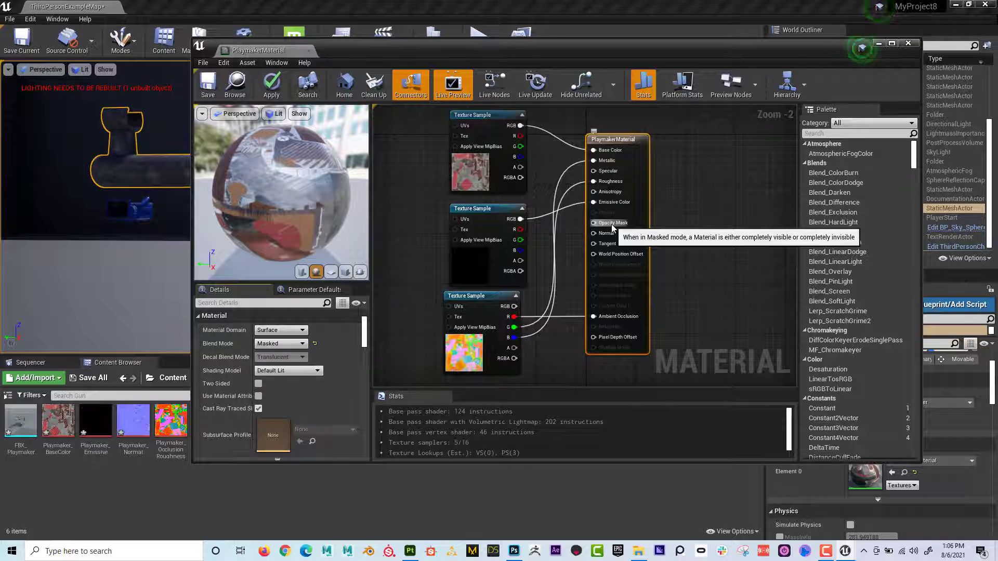
Try the Additive blend mode on the material and set the blend mode back to Opaque
click(280, 344)
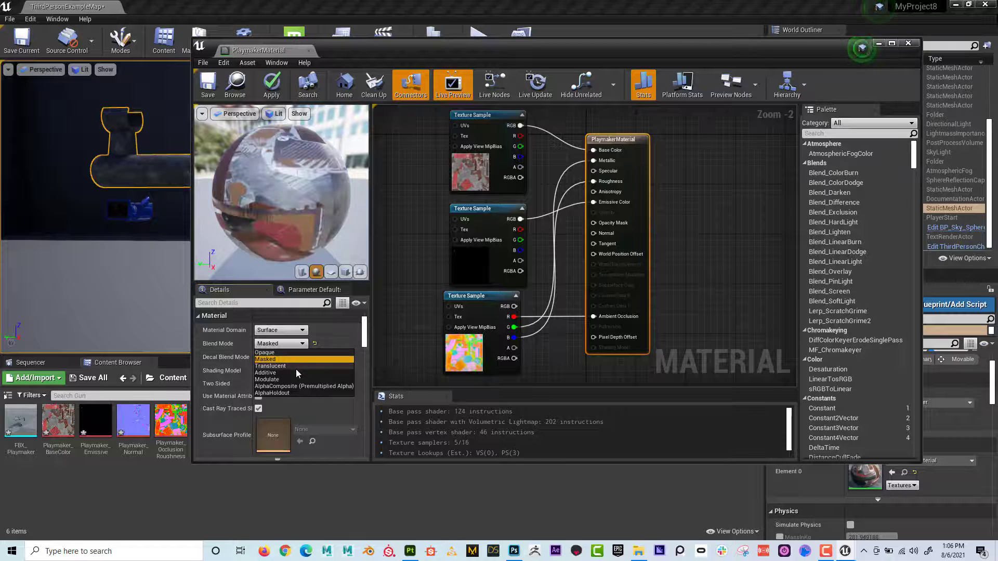
click(282, 373)
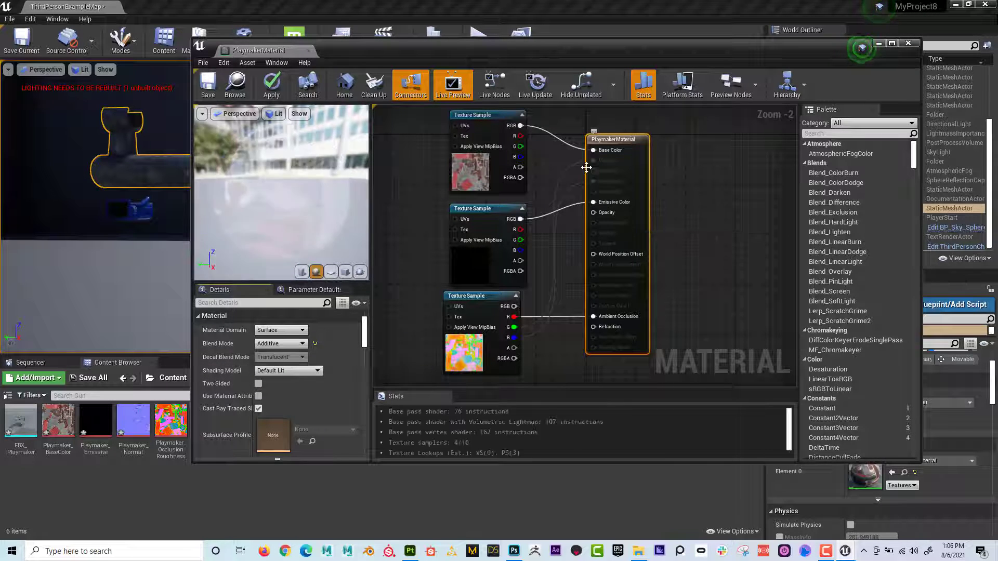
click(304, 344)
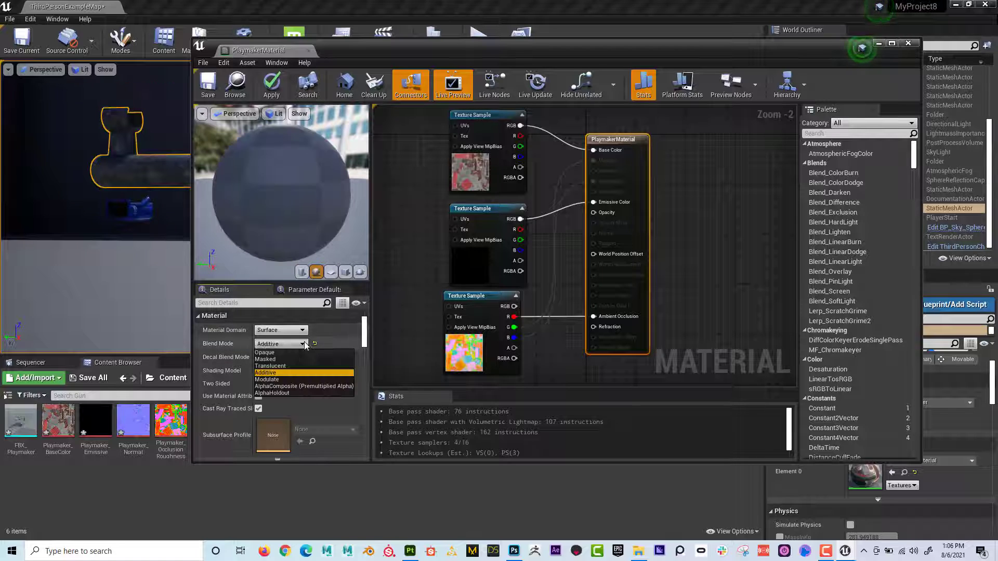
click(276, 353)
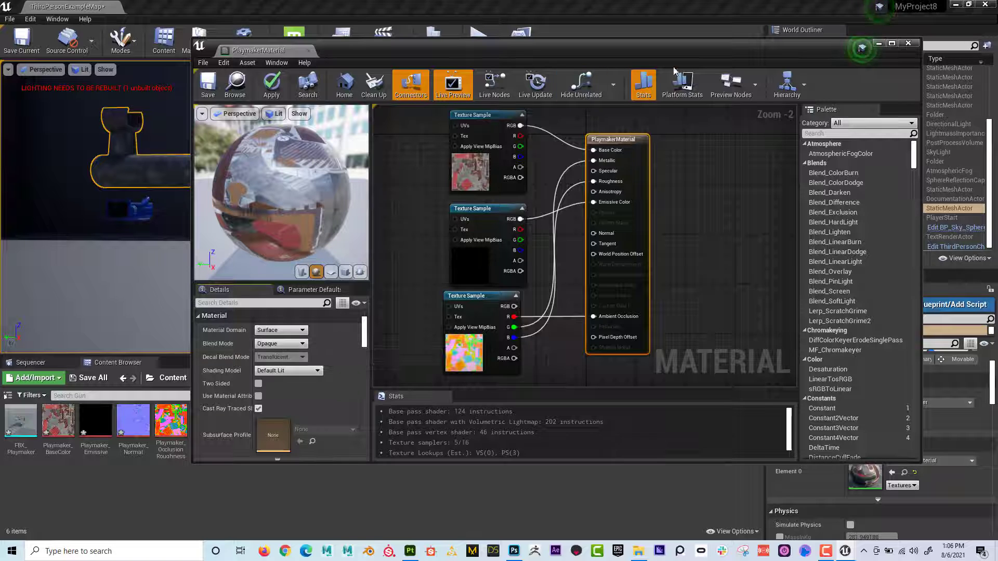
Close the material editor without applying the changes and view the rifle around its barrel and side in the level
click(907, 44)
click(599, 315)
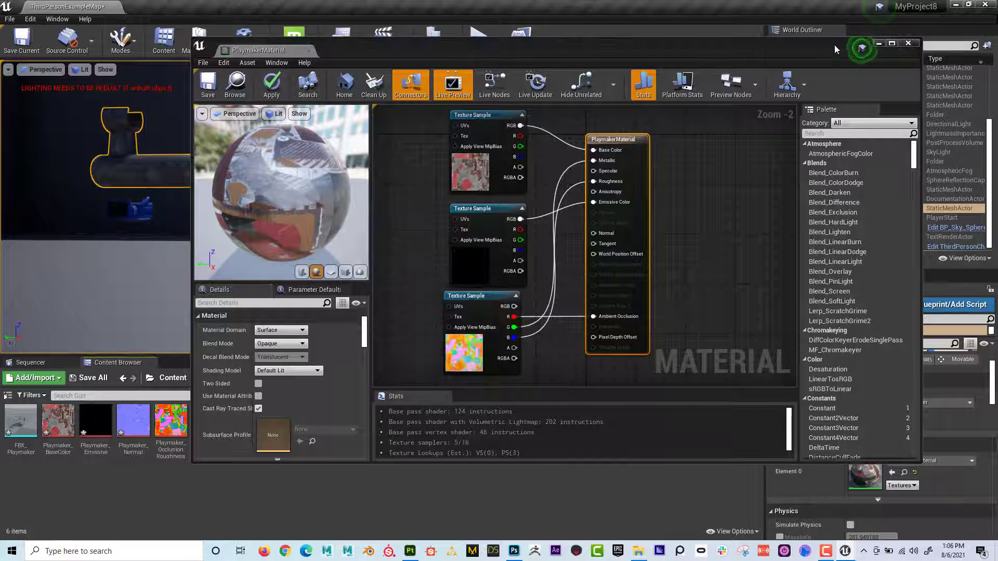
click(907, 44)
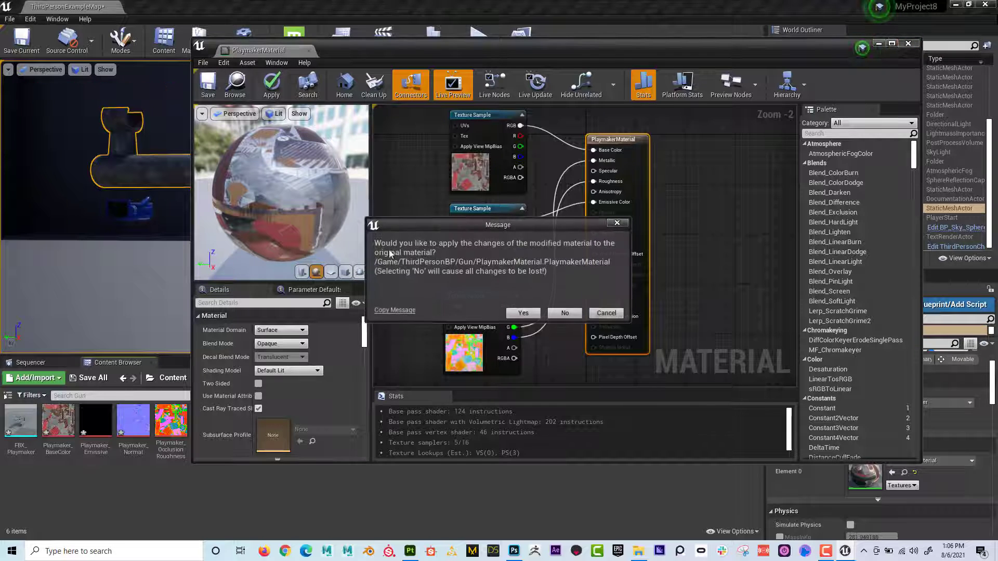
click(565, 313)
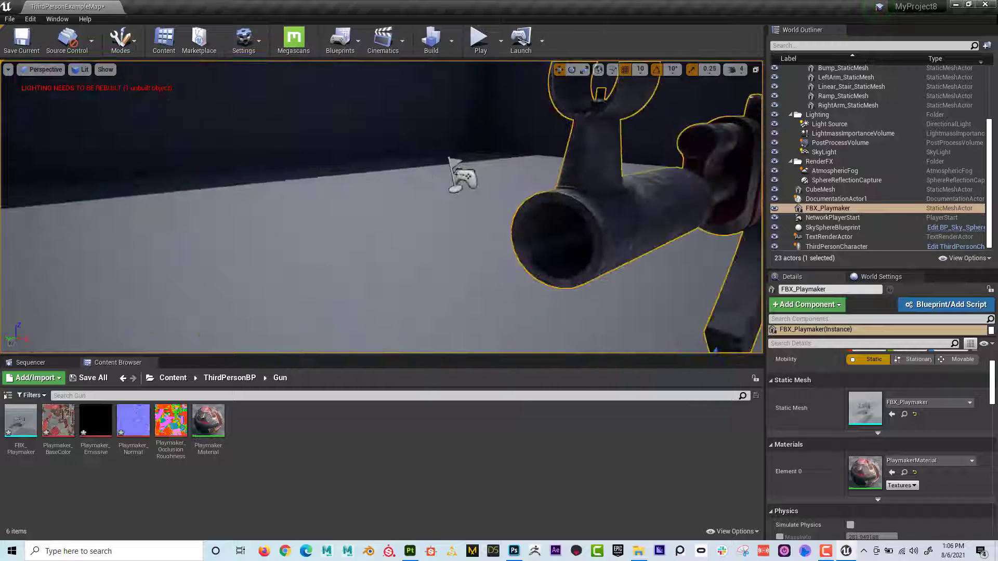
right_drag(382, 208, 499, 215)
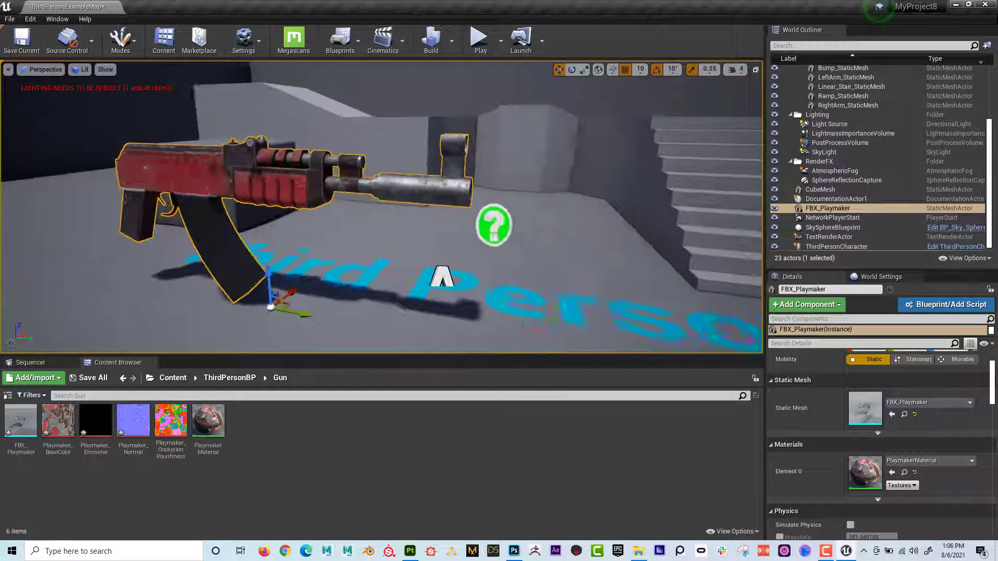